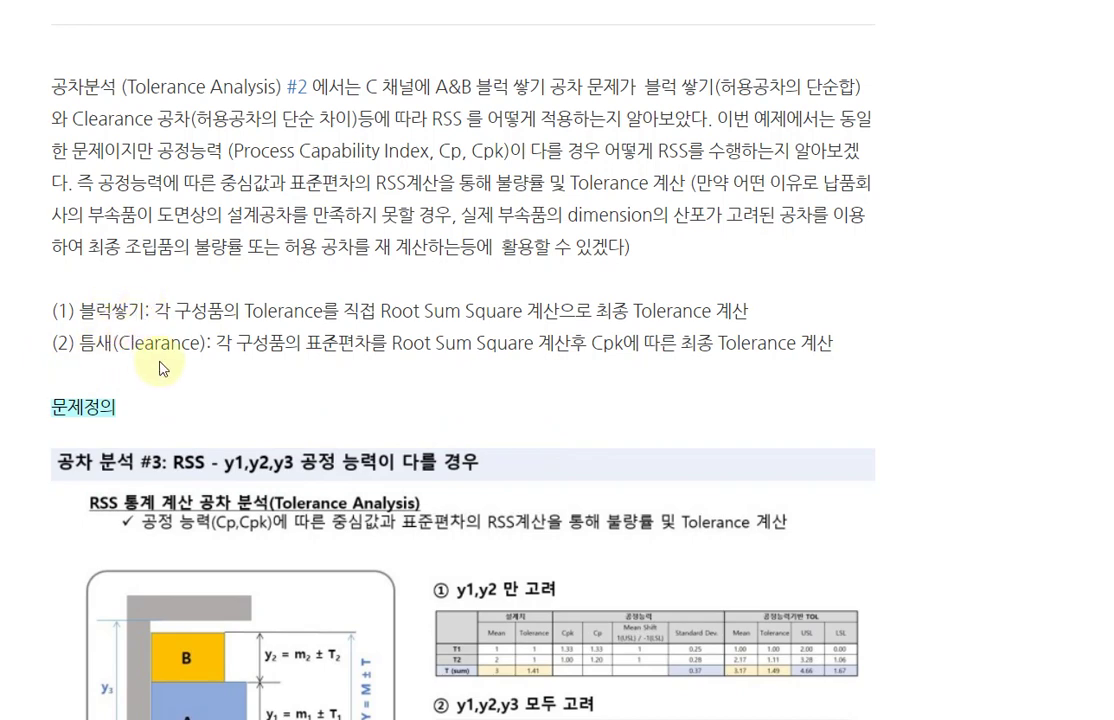
- Scroll the blog post down to the 공차 분석 #3 block-stack figure, RSS tables and clearance PPM table
{"action": "scroll", "coordinate": [164, 360], "scroll_direction": "down", "scroll_amount": 3}
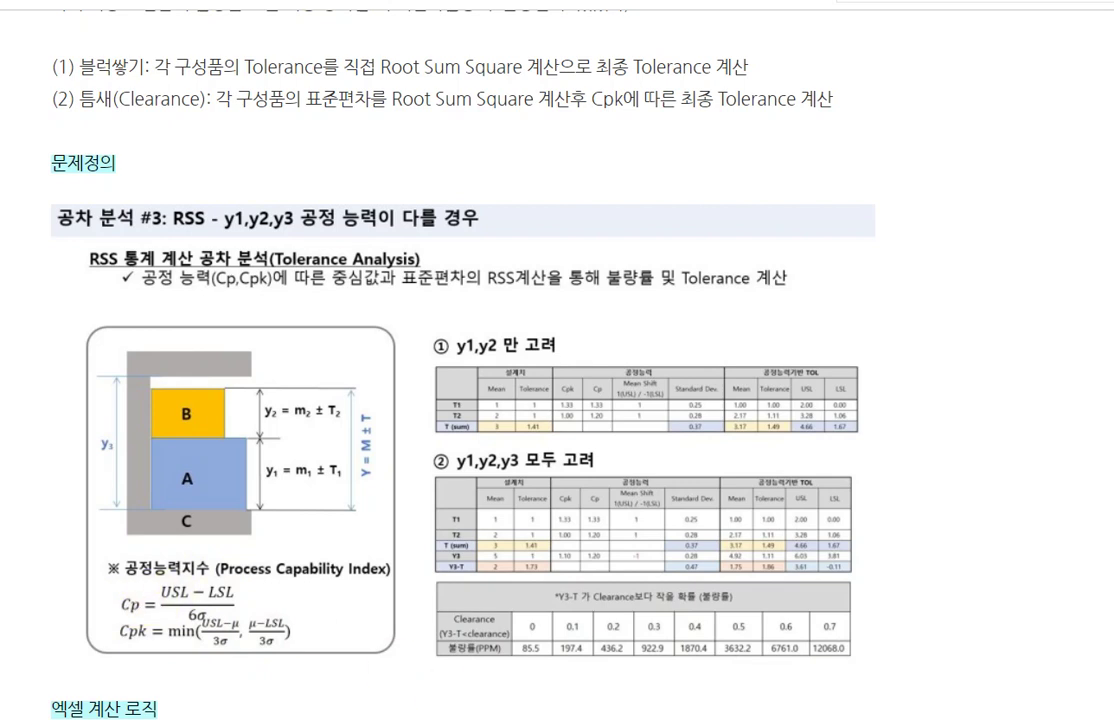
- Draw pen limit lines through both tails of the bell-curve image and strokes over its peak
{"action": "key", "text": "alt+Tab"}
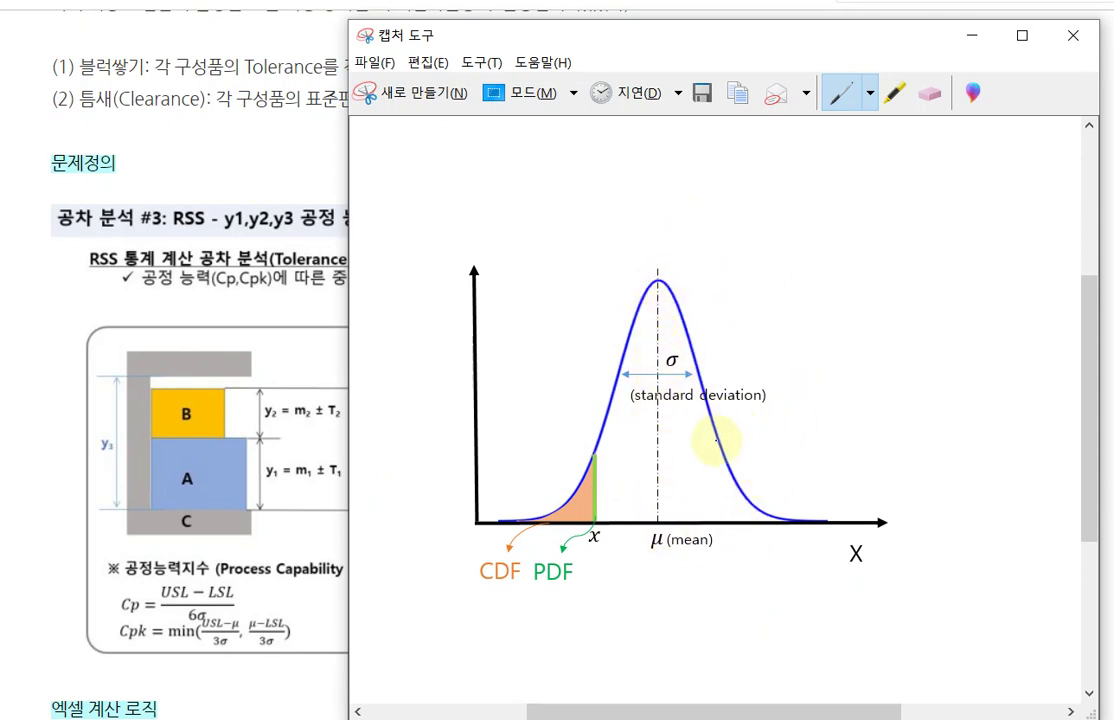
{"action": "left_click_drag", "start_coordinate": [797, 362], "coordinate": [801, 609]}
{"action": "left_click_drag", "start_coordinate": [518, 377], "coordinate": [514, 658]}
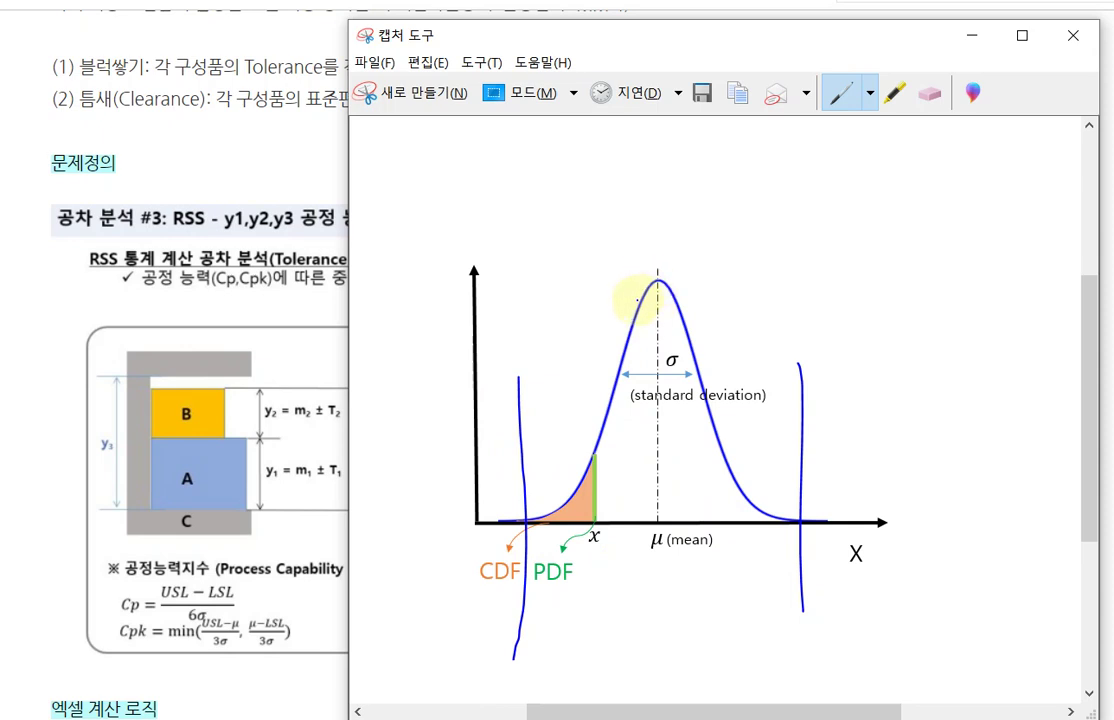
{"action": "left_click_drag", "start_coordinate": [637, 300], "coordinate": [494, 478]}
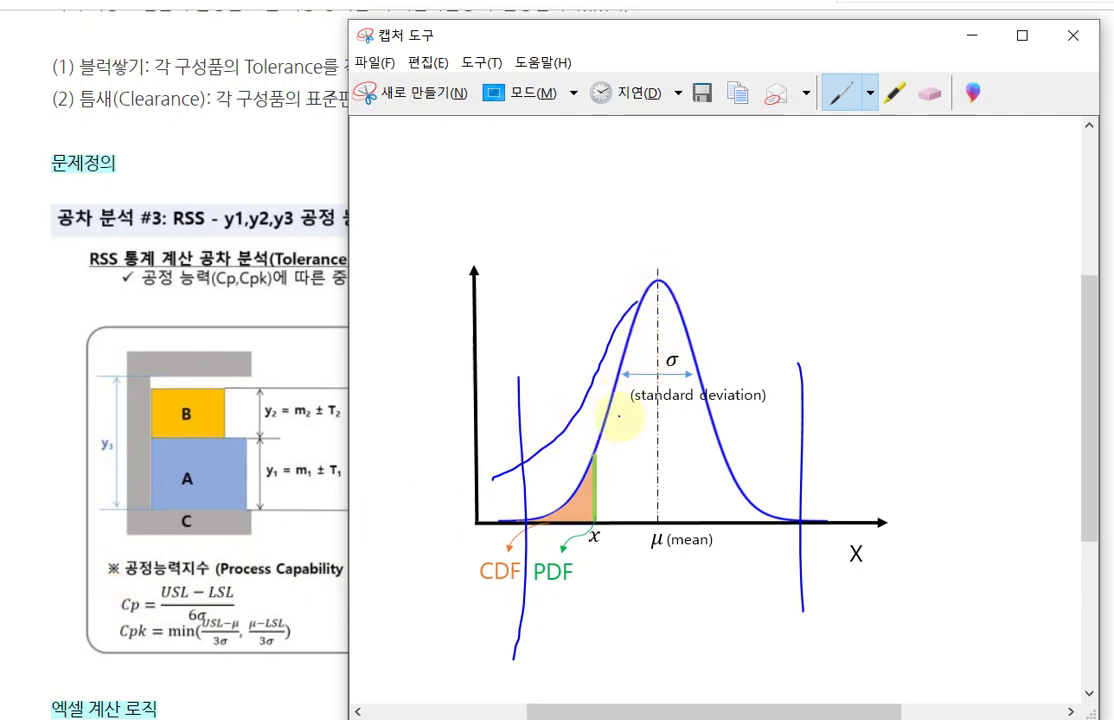
{"action": "left_click_drag", "start_coordinate": [659, 278], "coordinate": [700, 270]}
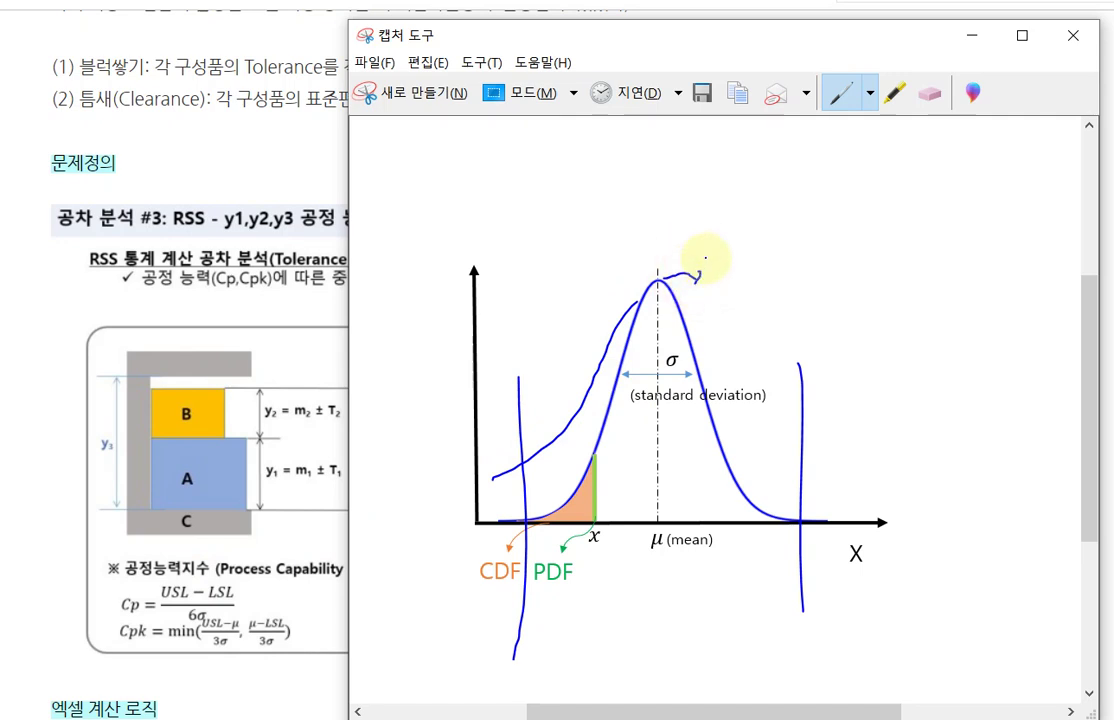
{"action": "left_click_drag", "start_coordinate": [675, 333], "coordinate": [768, 341]}
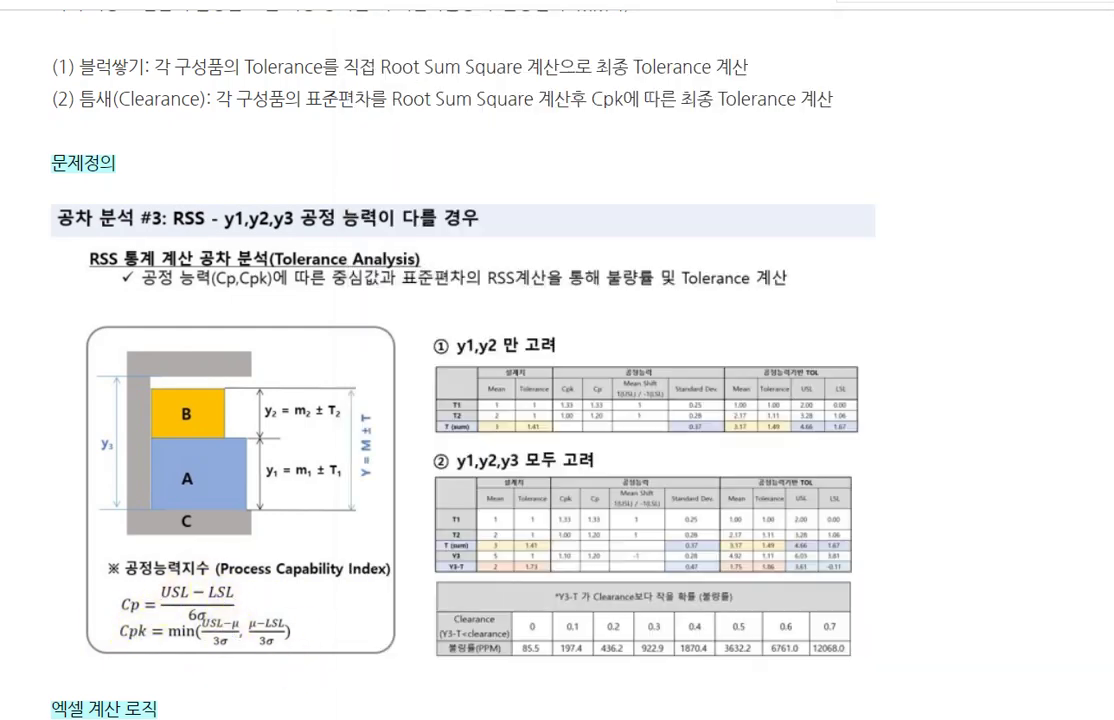
- Scroll the blog post down through the 엑셀 계산 로직 formulas to the Clearance 불량률 table
{"action": "scroll", "coordinate": [557, 400], "scroll_direction": "down", "scroll_amount": 1}
{"action": "scroll", "coordinate": [557, 400], "scroll_direction": "down", "scroll_amount": 3}
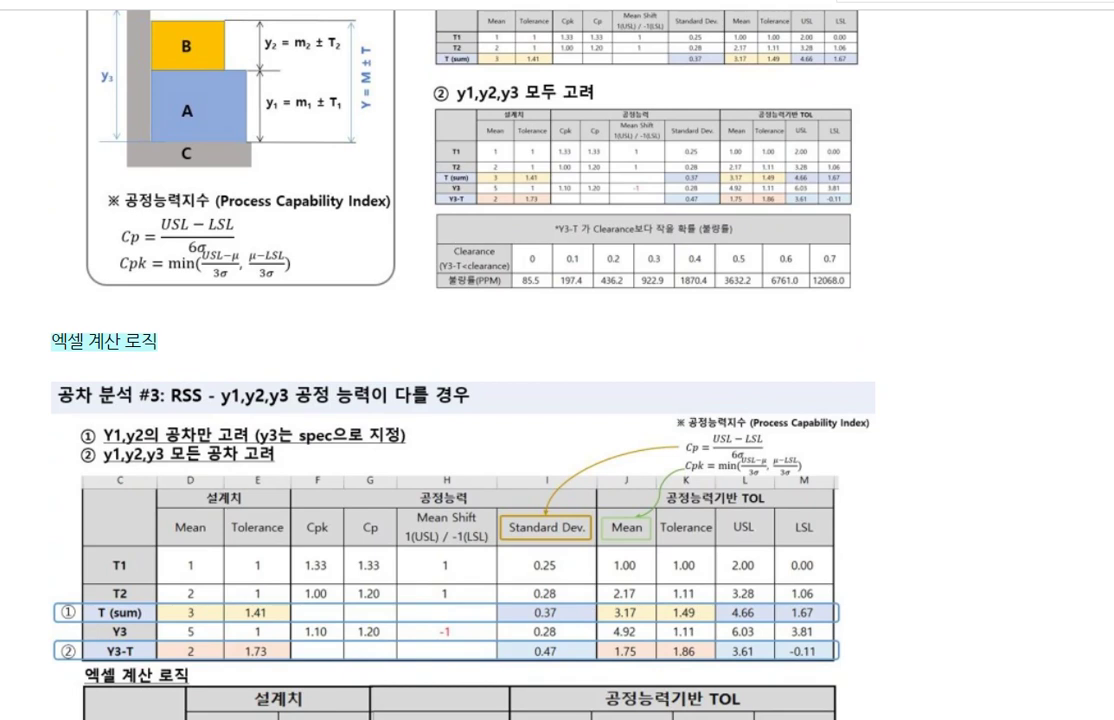
{"action": "scroll", "coordinate": [557, 400], "scroll_direction": "down", "scroll_amount": 1}
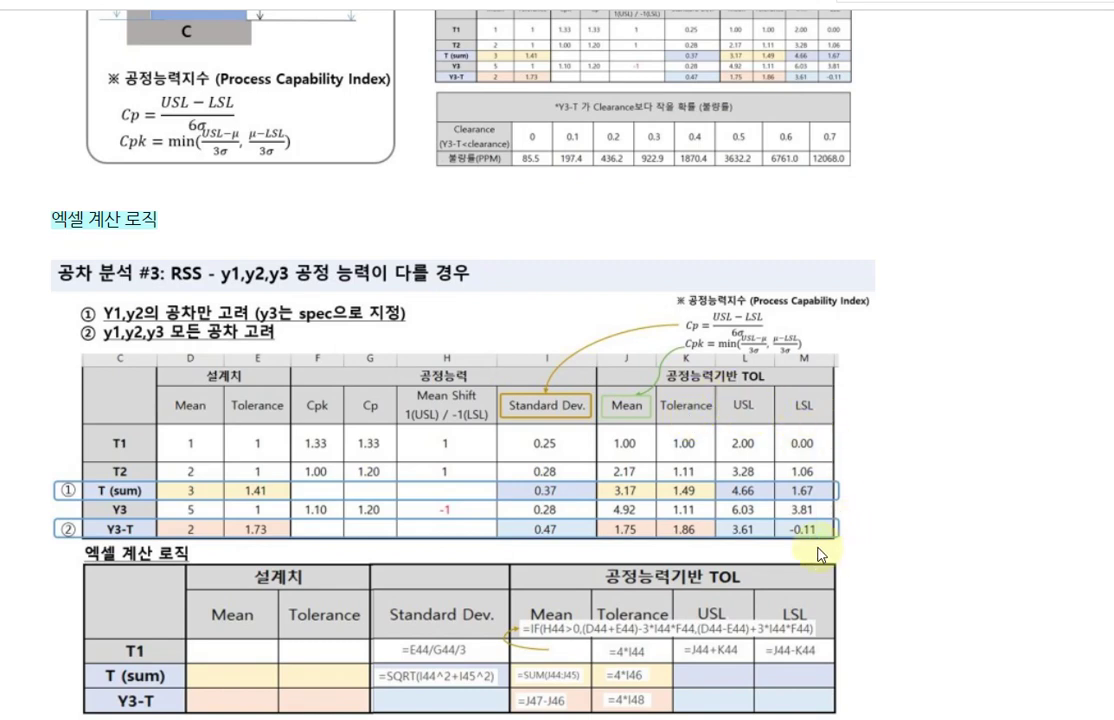
{"action": "scroll", "coordinate": [870, 600], "scroll_direction": "down", "scroll_amount": 3}
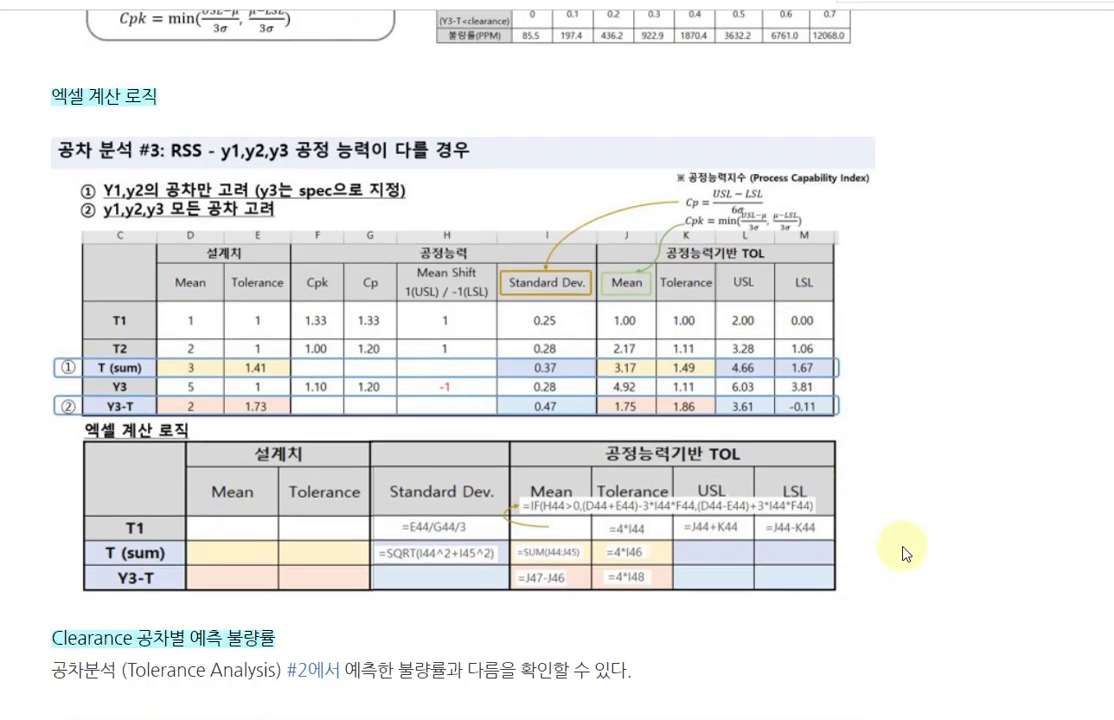
{"action": "scroll", "coordinate": [905, 552], "scroll_direction": "down", "scroll_amount": 3}
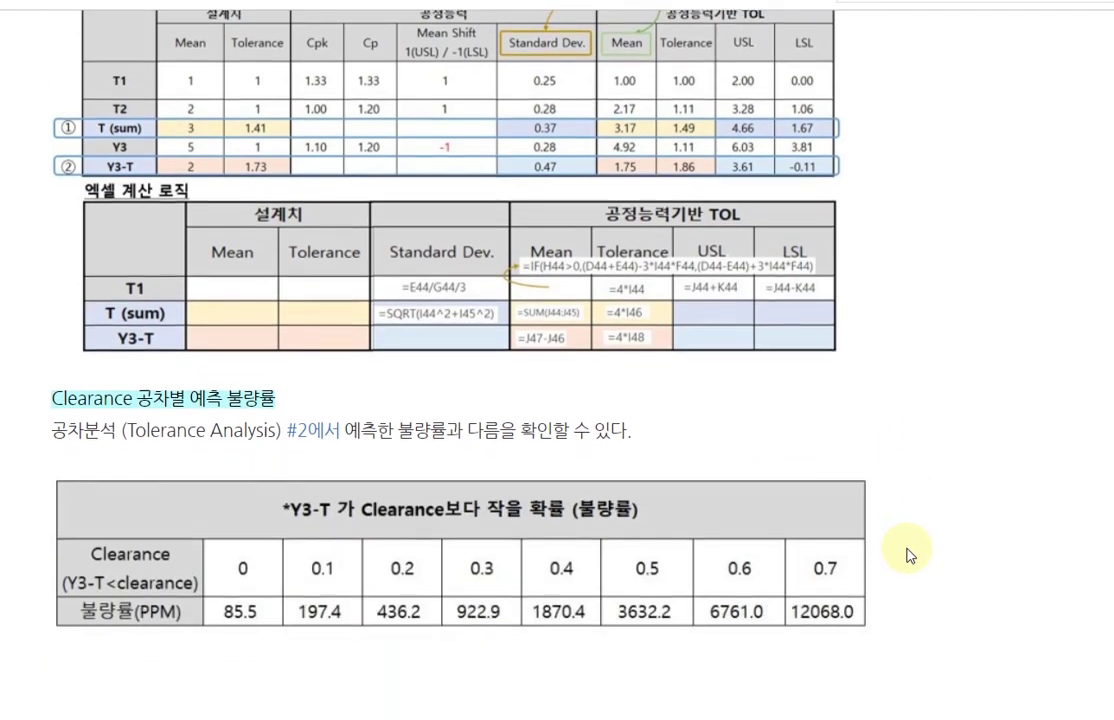
{"action": "scroll", "coordinate": [910, 555], "scroll_direction": "up", "scroll_amount": 2}
{"action": "scroll", "coordinate": [930, 610], "scroll_direction": "up", "scroll_amount": 3}
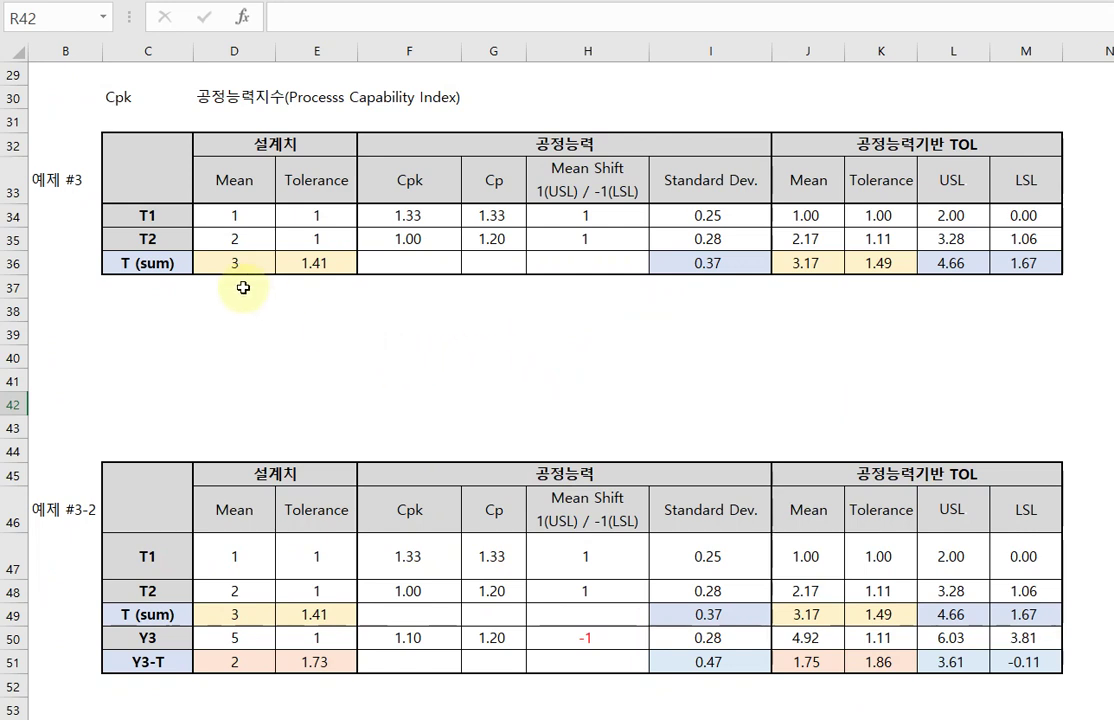
{"action": "left_click", "coordinate": [156, 214]}
{"action": "left_click", "coordinate": [160, 238]}
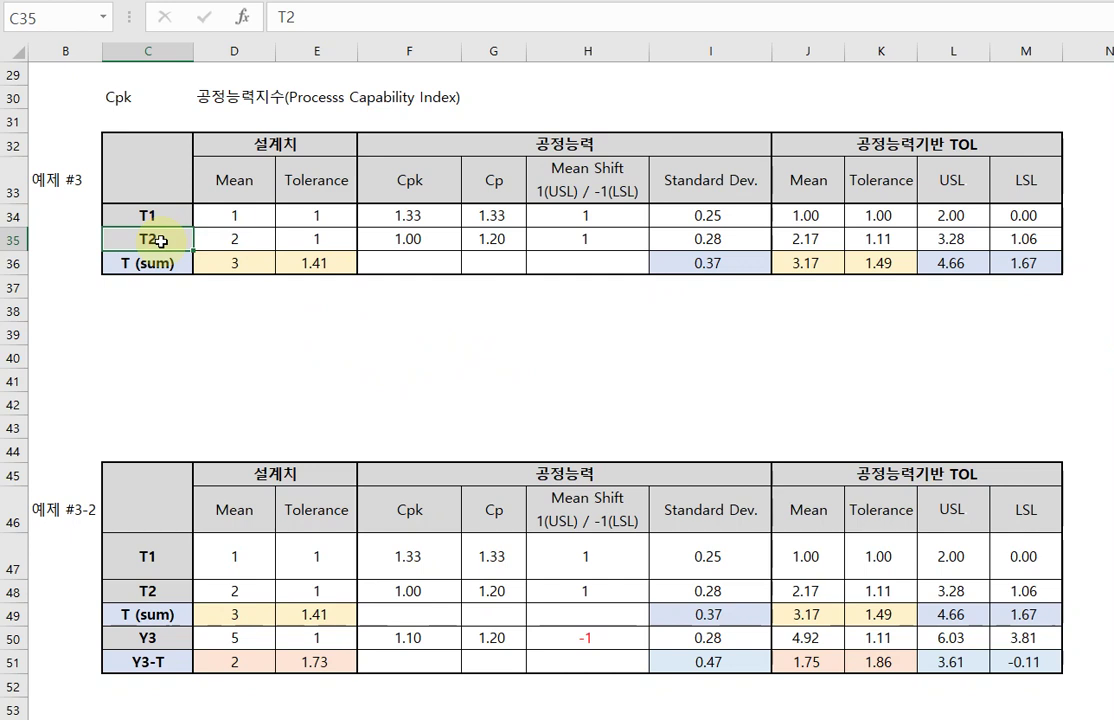
{"action": "left_click", "coordinate": [160, 212]}
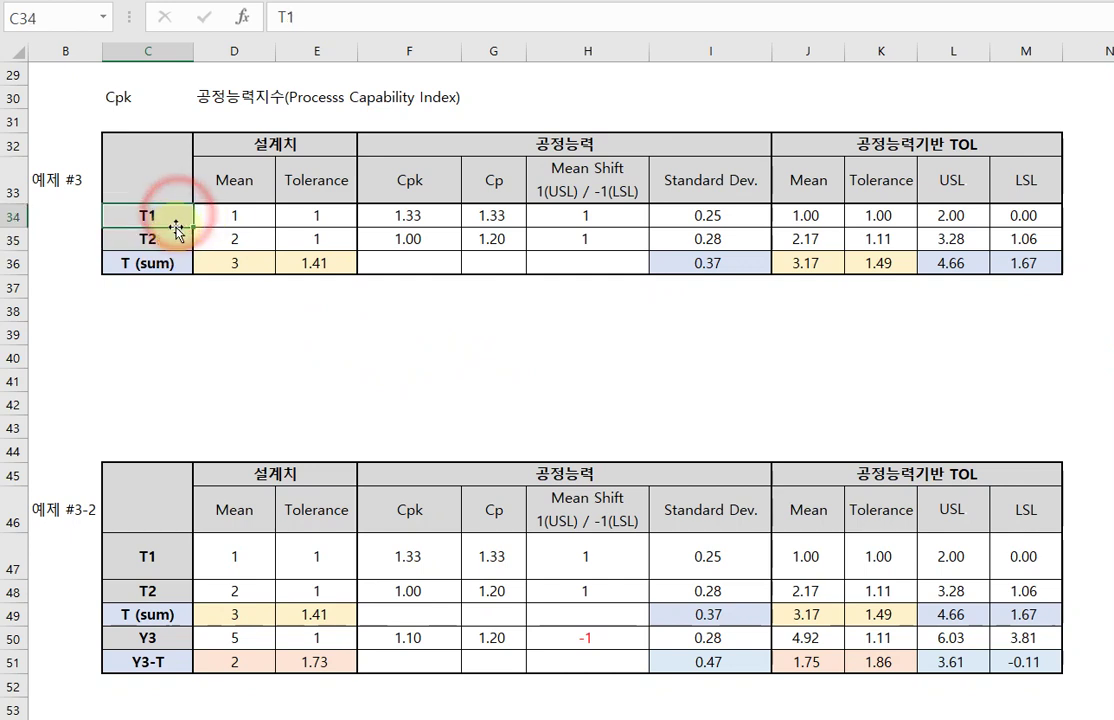
{"action": "left_click", "coordinate": [168, 238]}
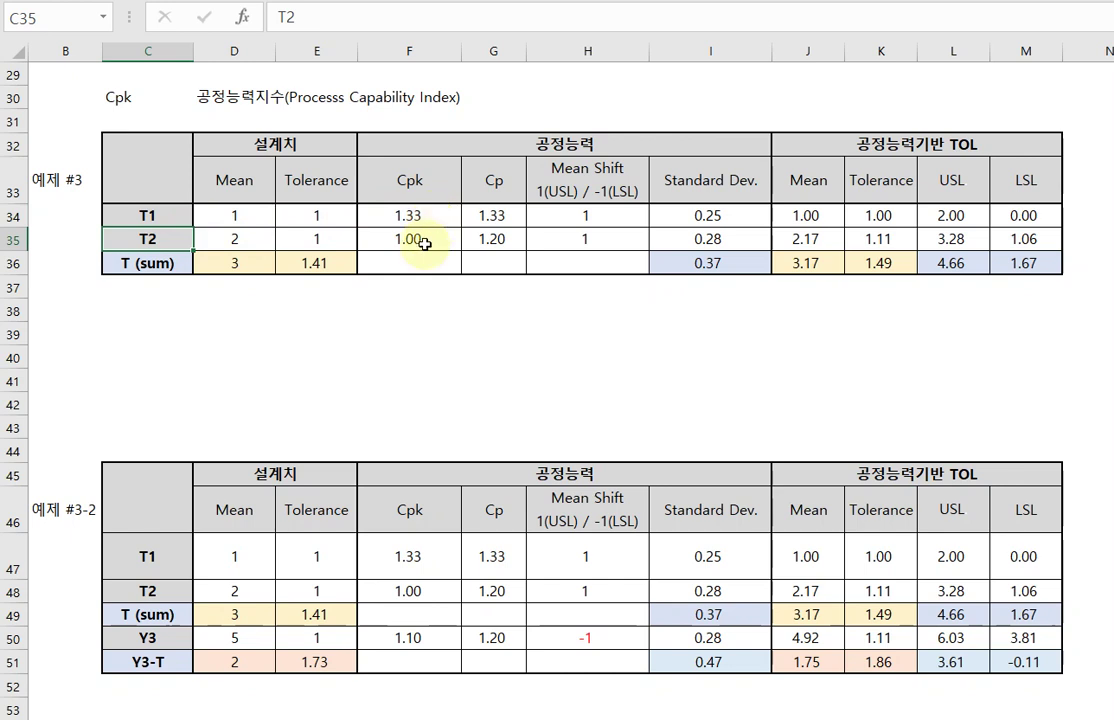
{"action": "left_click", "coordinate": [481, 216]}
{"action": "left_click", "coordinate": [492, 241]}
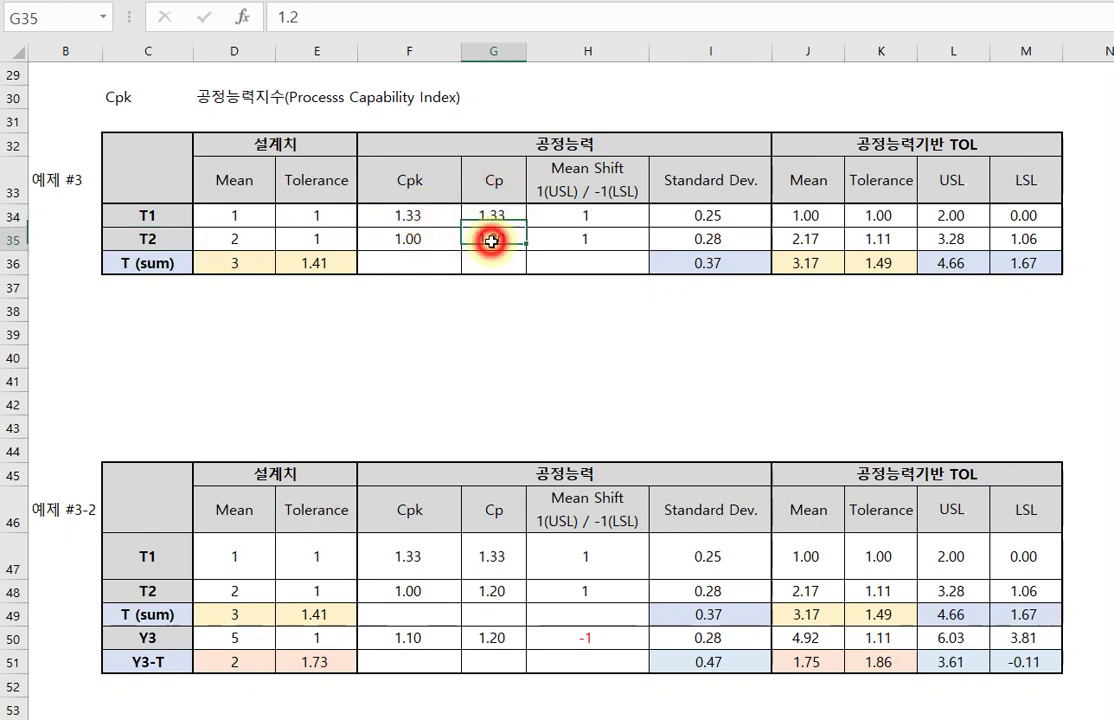
{"action": "left_click", "coordinate": [430, 238]}
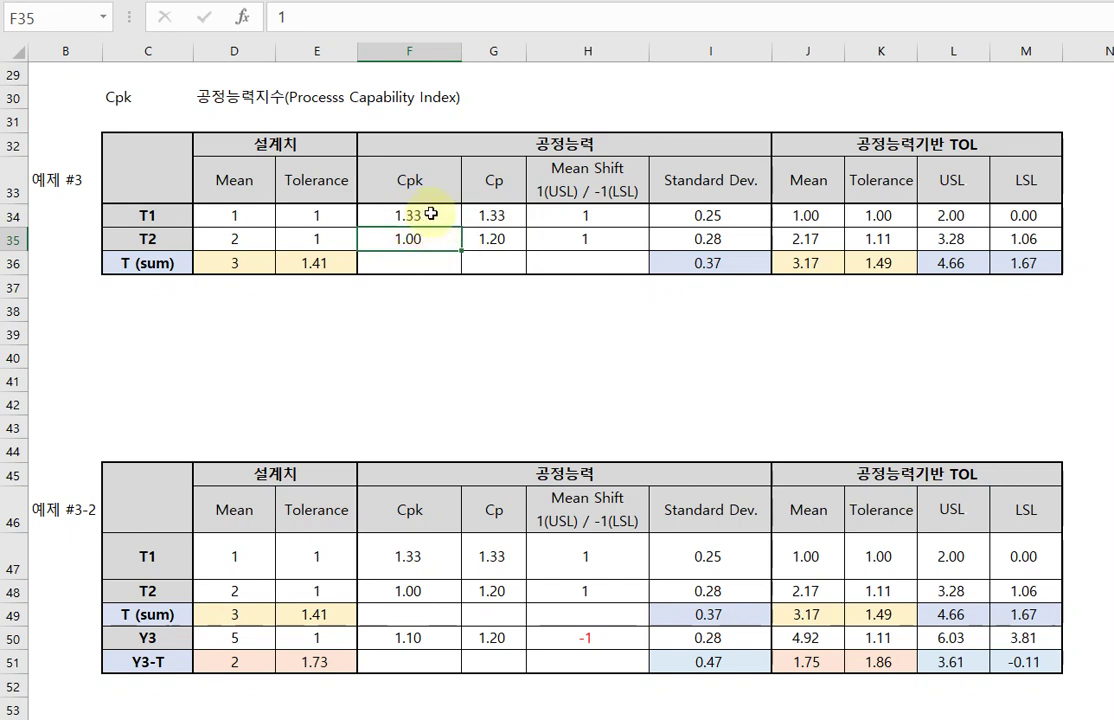
{"action": "left_click", "coordinate": [492, 212]}
{"action": "left_click", "coordinate": [426, 219]}
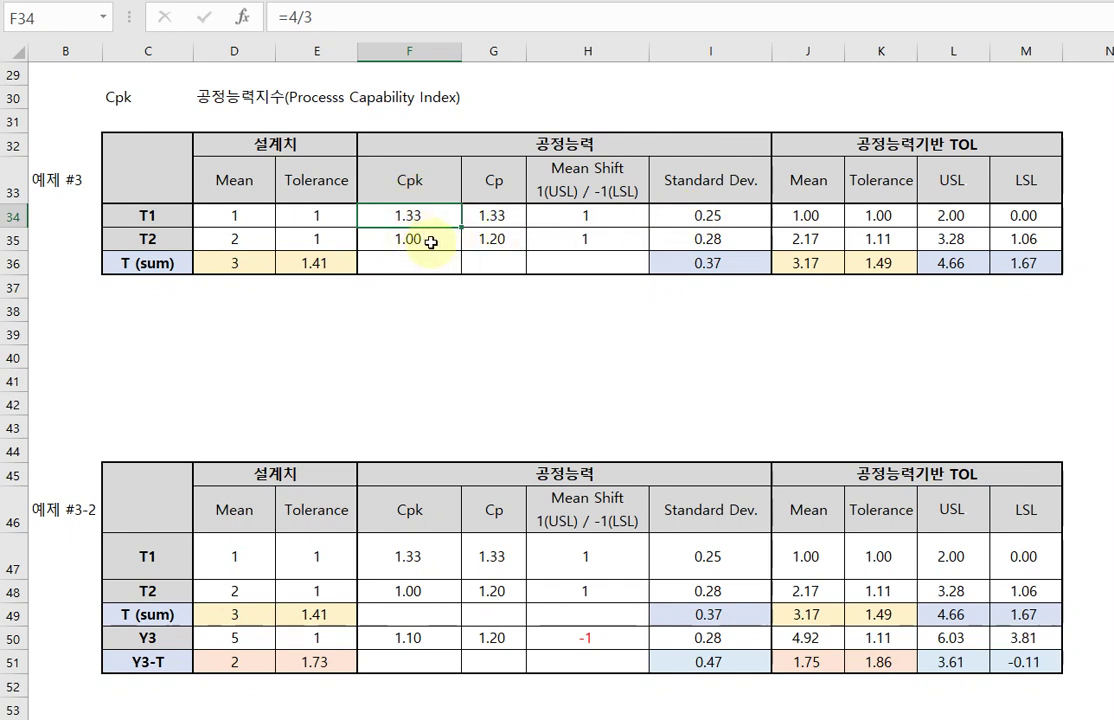
{"action": "left_click", "coordinate": [431, 243]}
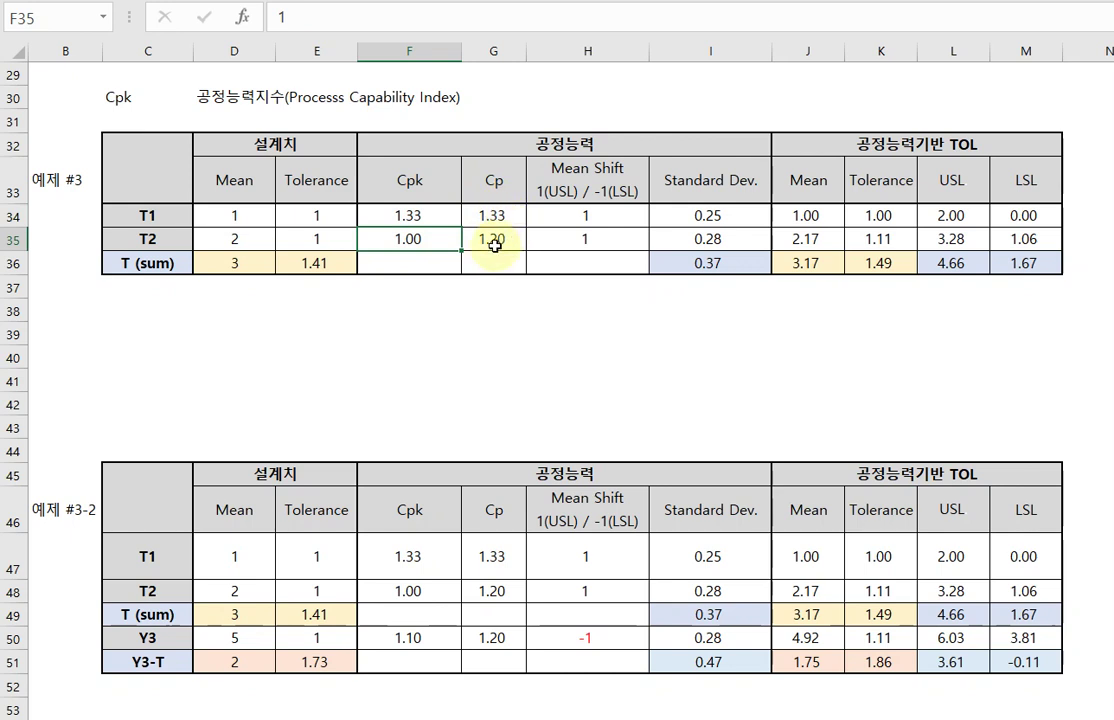
{"action": "left_click", "coordinate": [497, 244]}
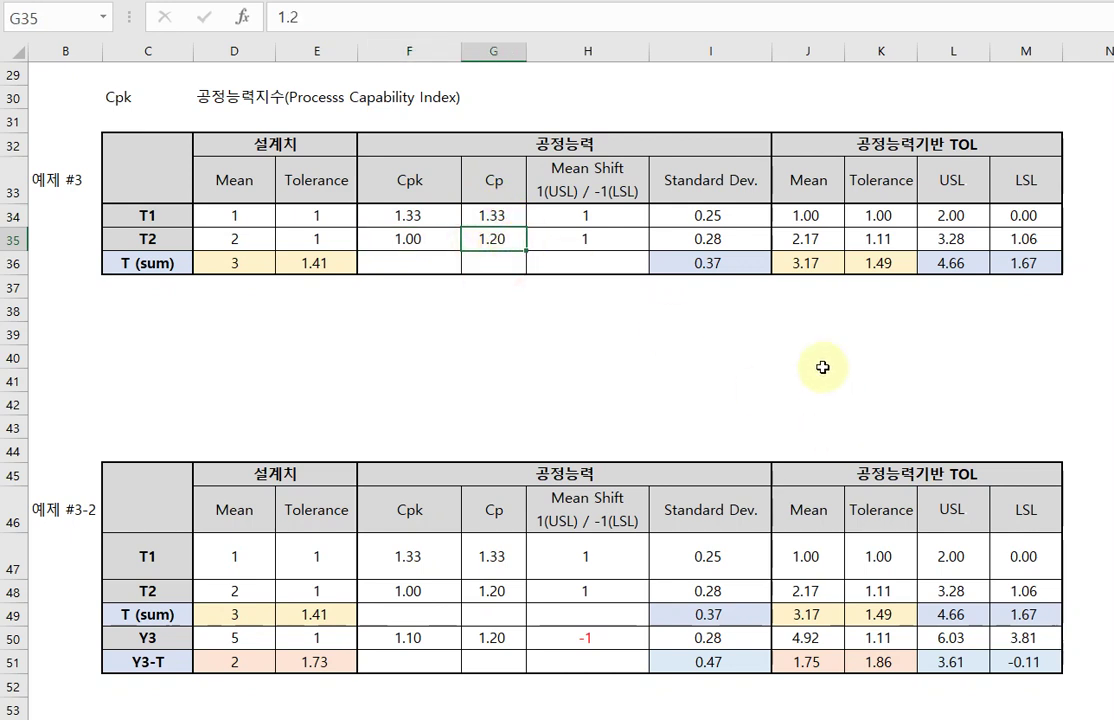
{"action": "left_click", "coordinate": [440, 242]}
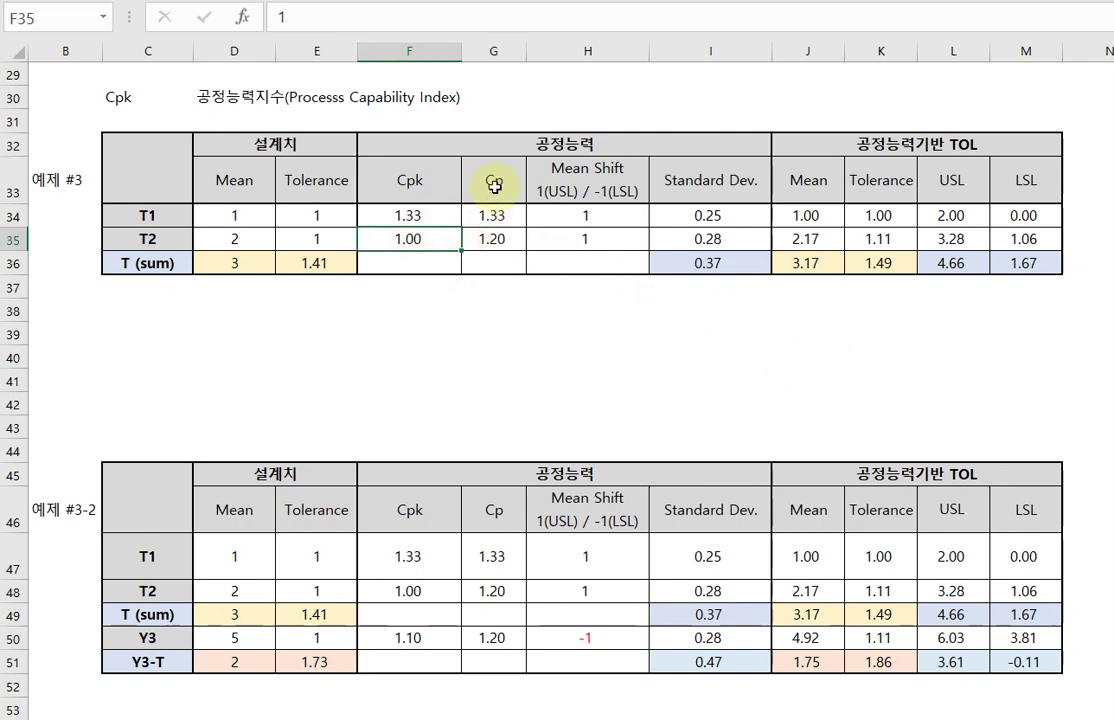
{"action": "left_click", "coordinate": [500, 239]}
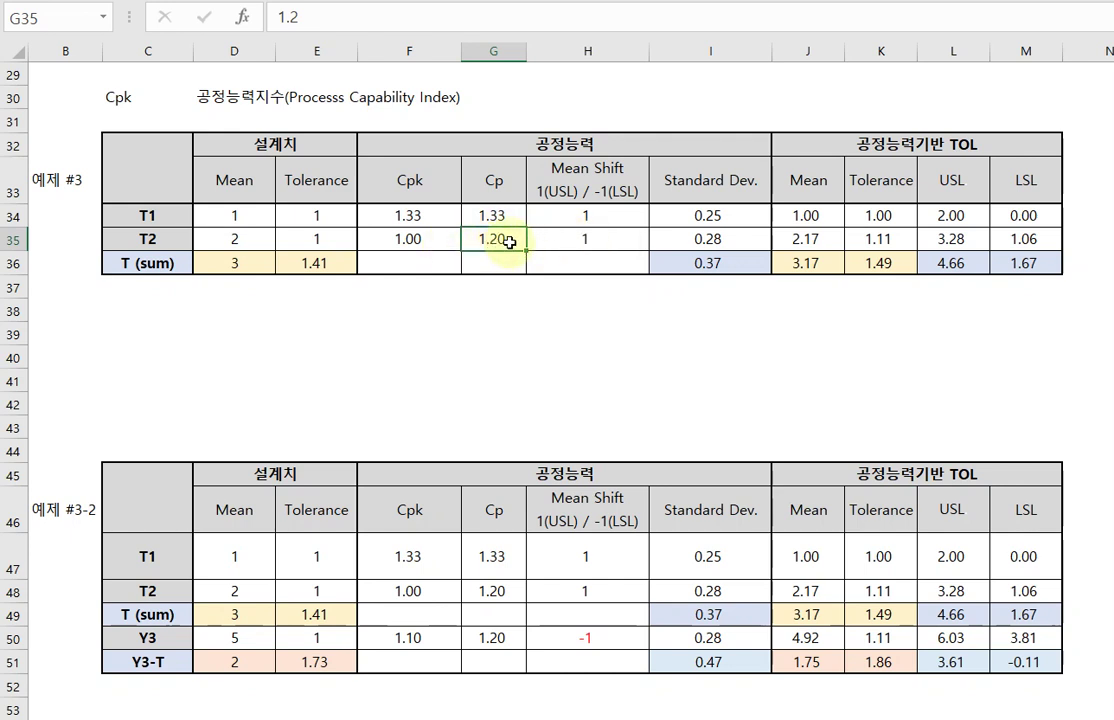
{"action": "left_click", "coordinate": [443, 240]}
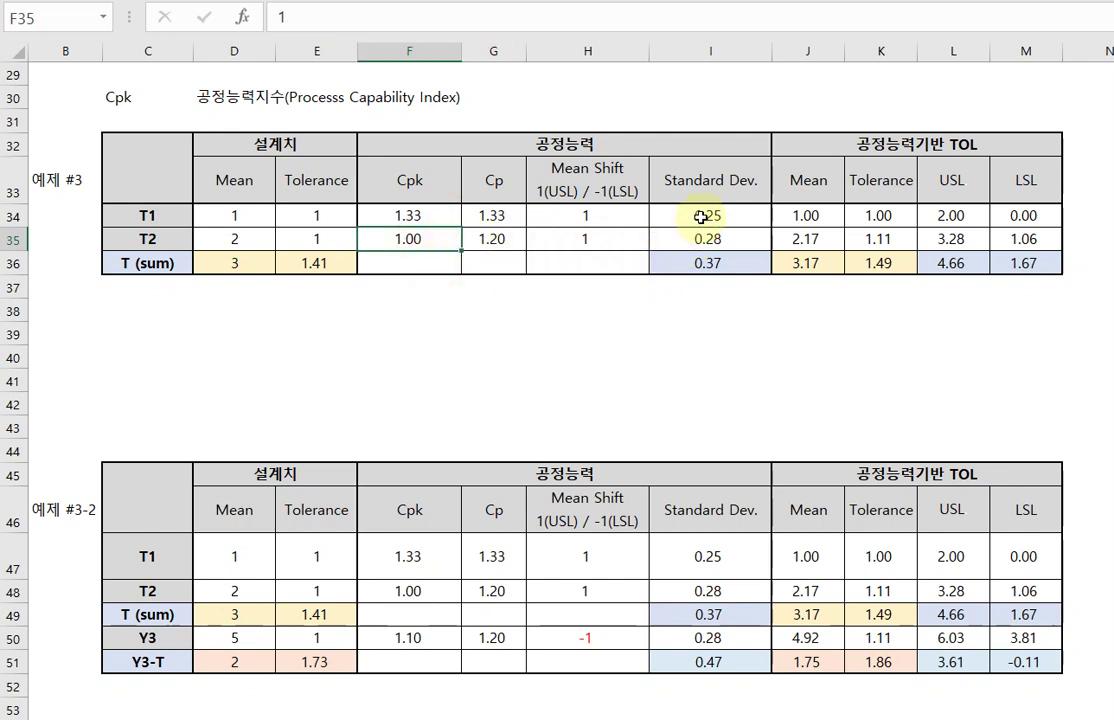
{"action": "left_click", "coordinate": [338, 217]}
{"action": "left_click", "coordinate": [679, 216]}
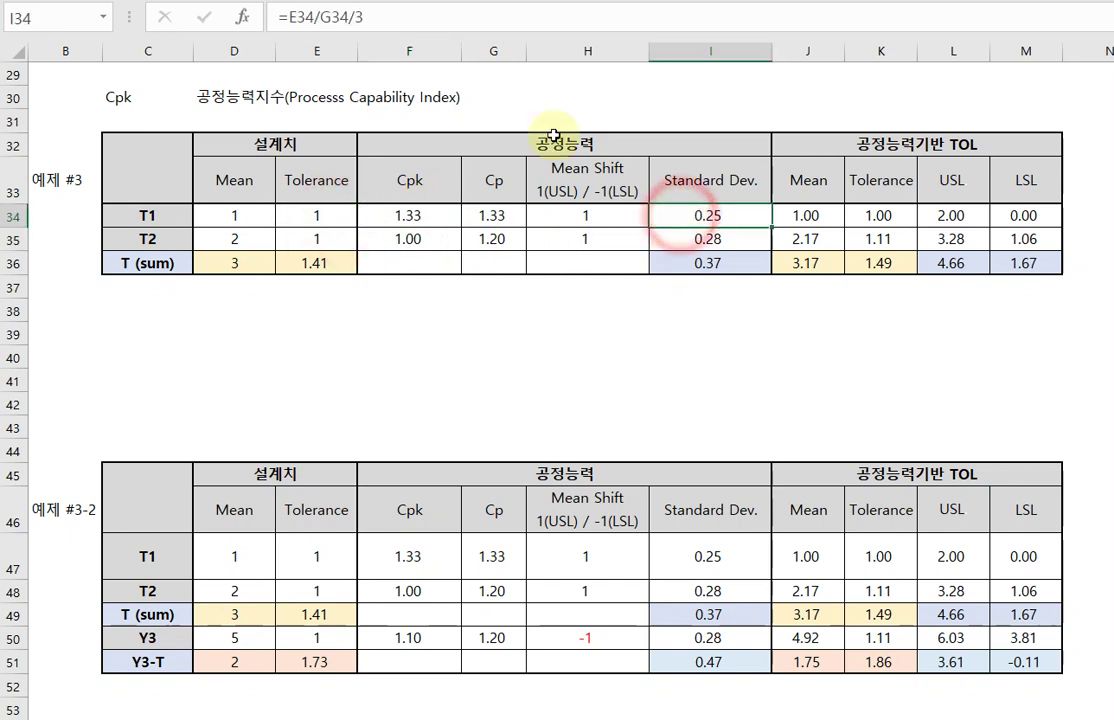
{"action": "left_click", "coordinate": [446, 24]}
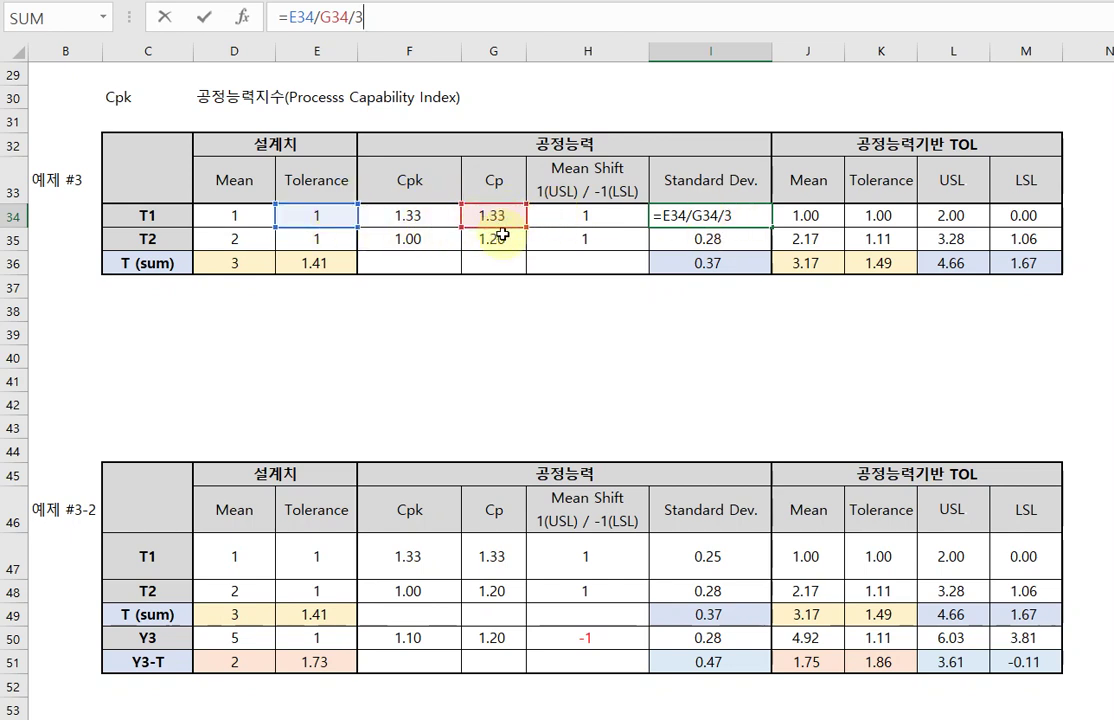
{"action": "left_click", "coordinate": [510, 226]}
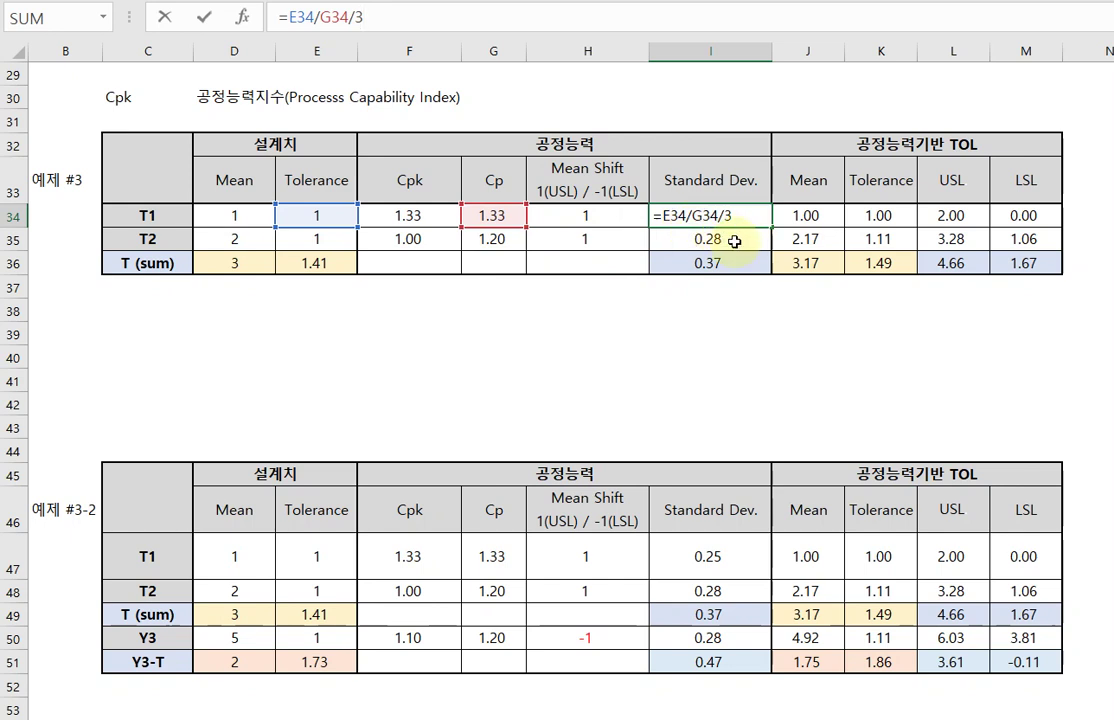
{"action": "left_click", "coordinate": [735, 241]}
{"action": "left_click", "coordinate": [522, 20]}
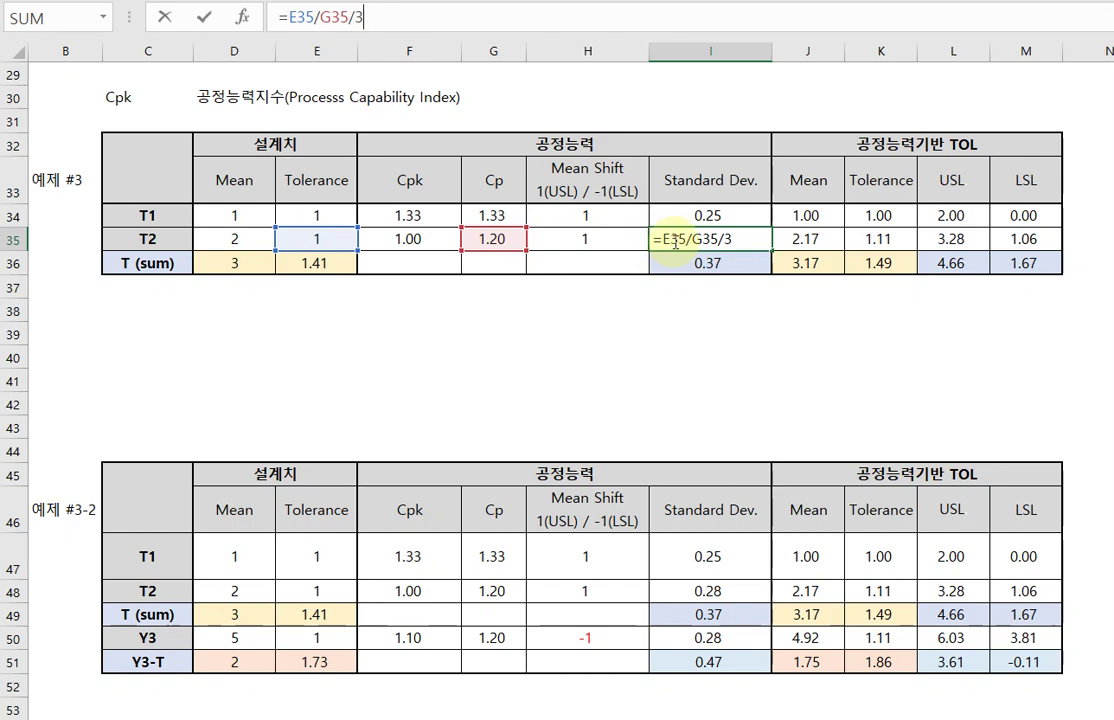
{"action": "key", "text": "ctrl+Return"}
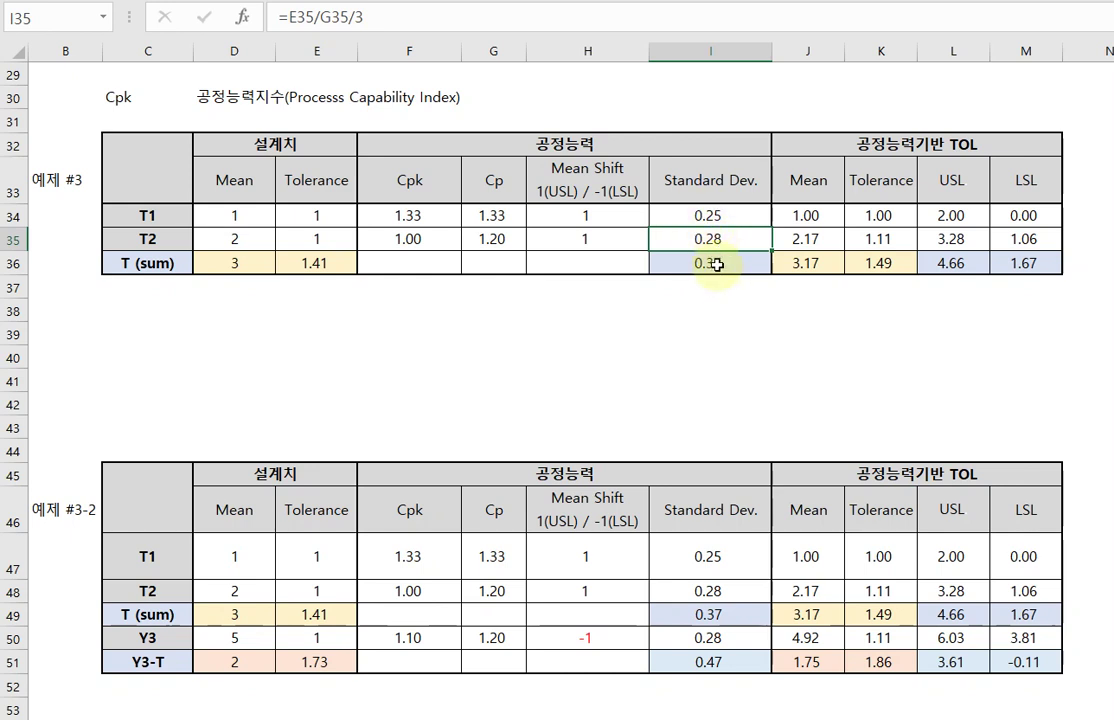
{"action": "left_click", "coordinate": [718, 264]}
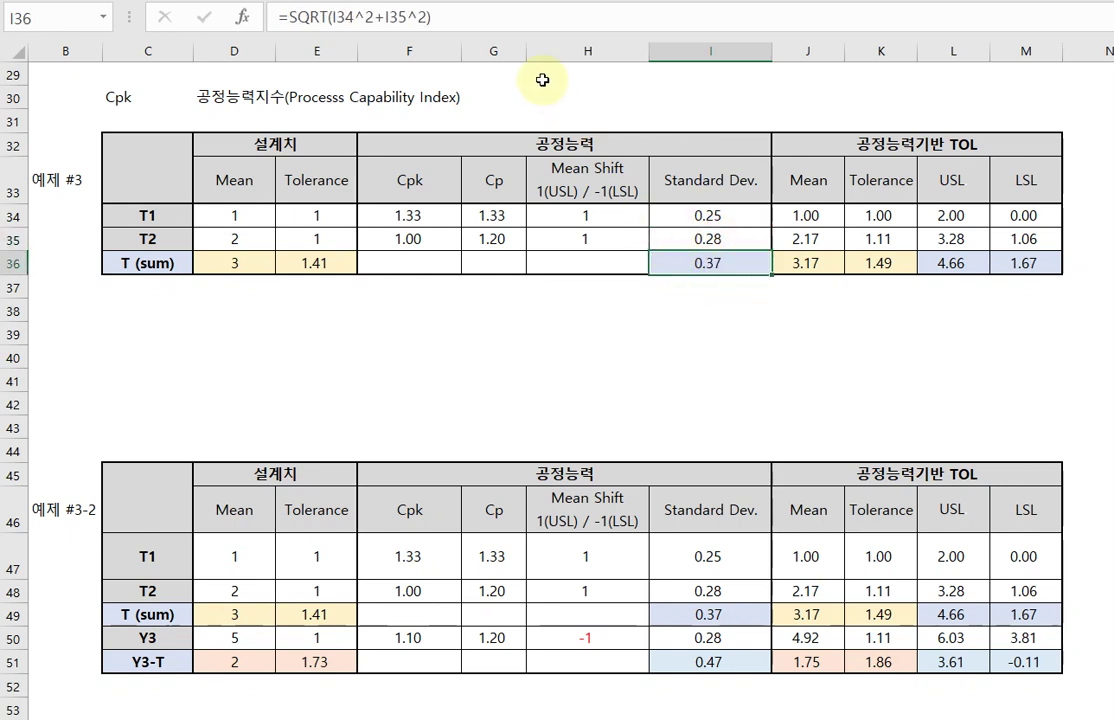
{"action": "left_click", "coordinate": [496, 25]}
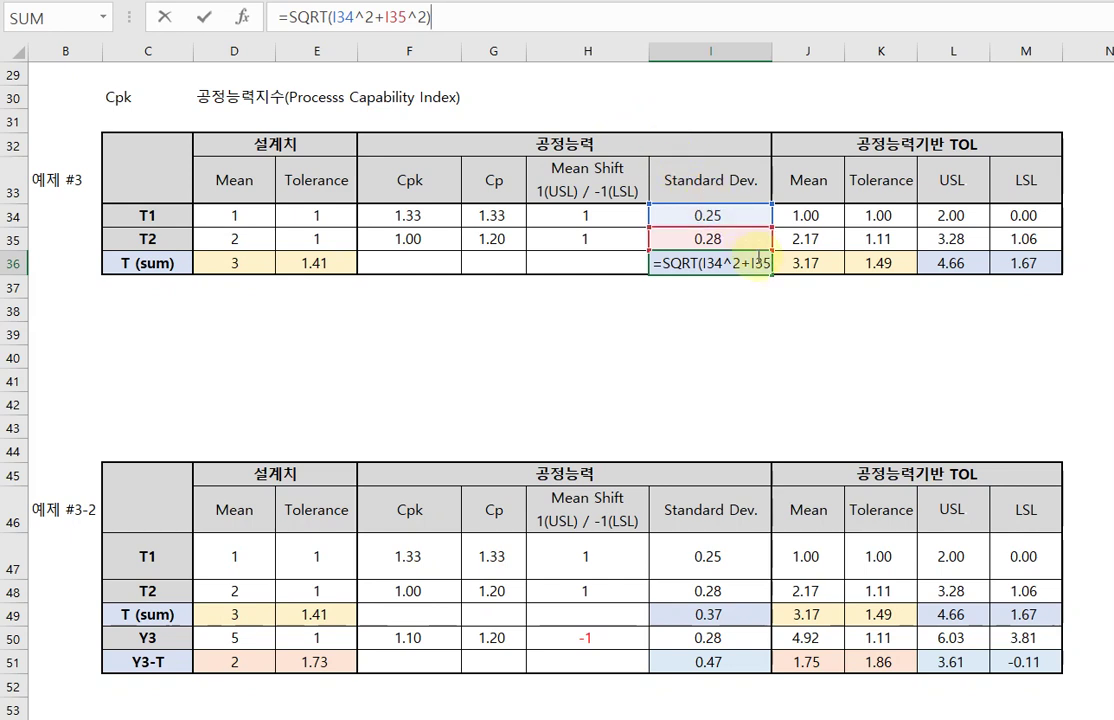
{"action": "left_click", "coordinate": [746, 306]}
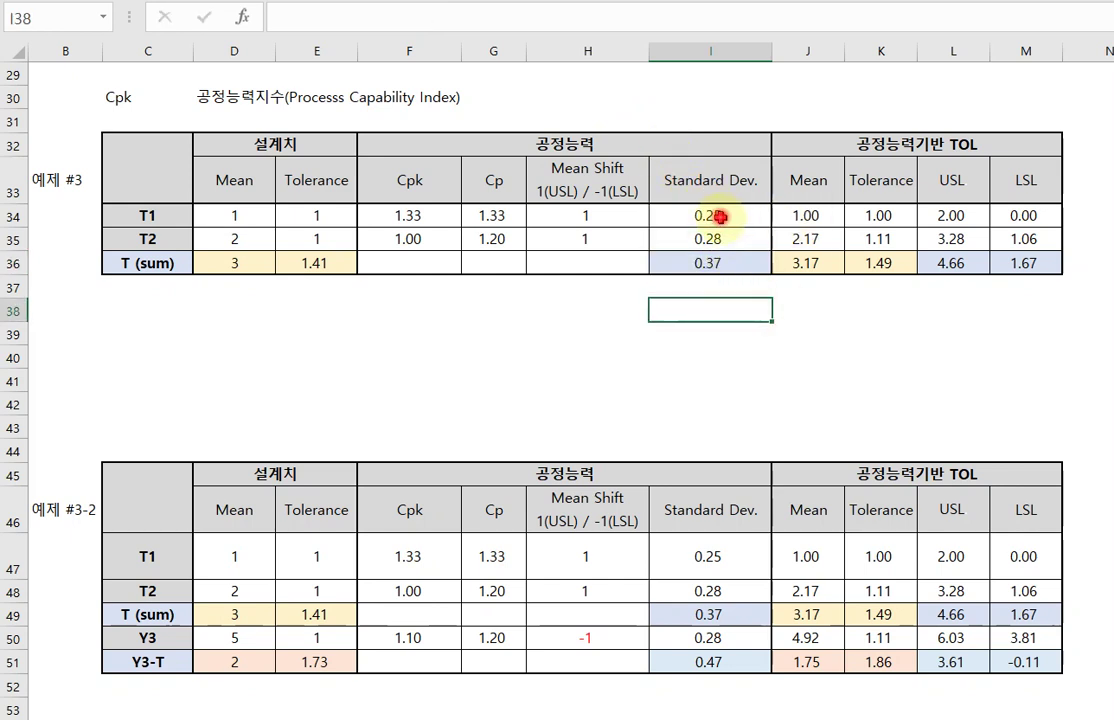
{"action": "left_click", "coordinate": [713, 217]}
{"action": "left_click", "coordinate": [420, 20]}
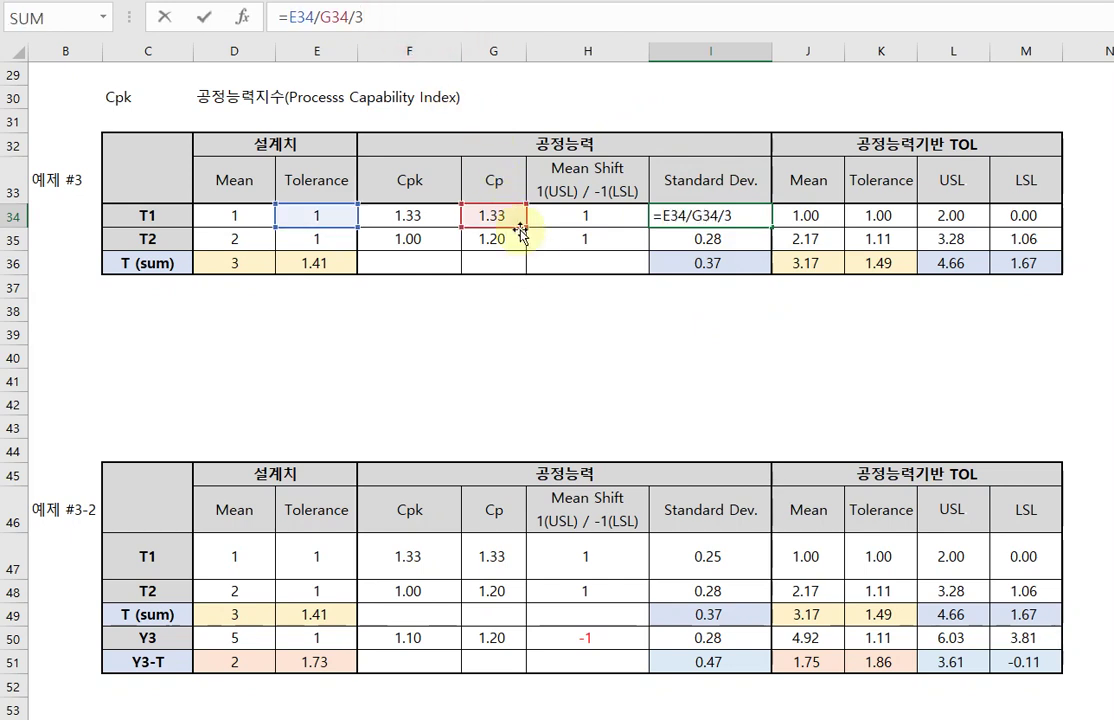
{"action": "key", "text": "ctrl+Return"}
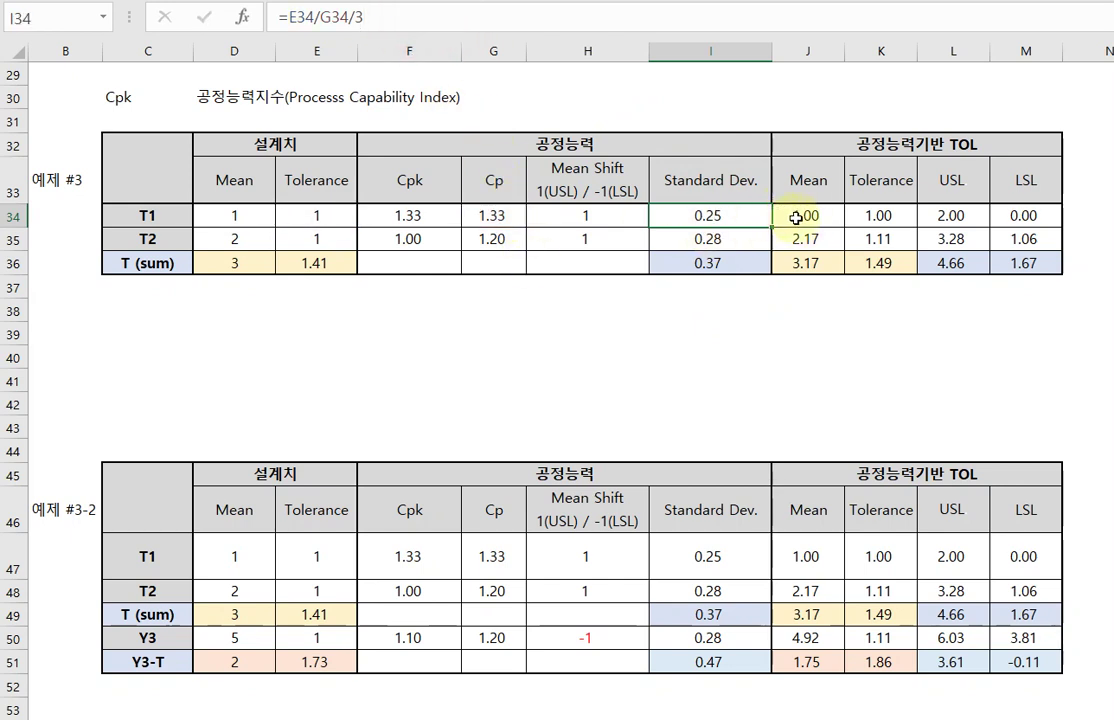
{"action": "left_click", "coordinate": [798, 215]}
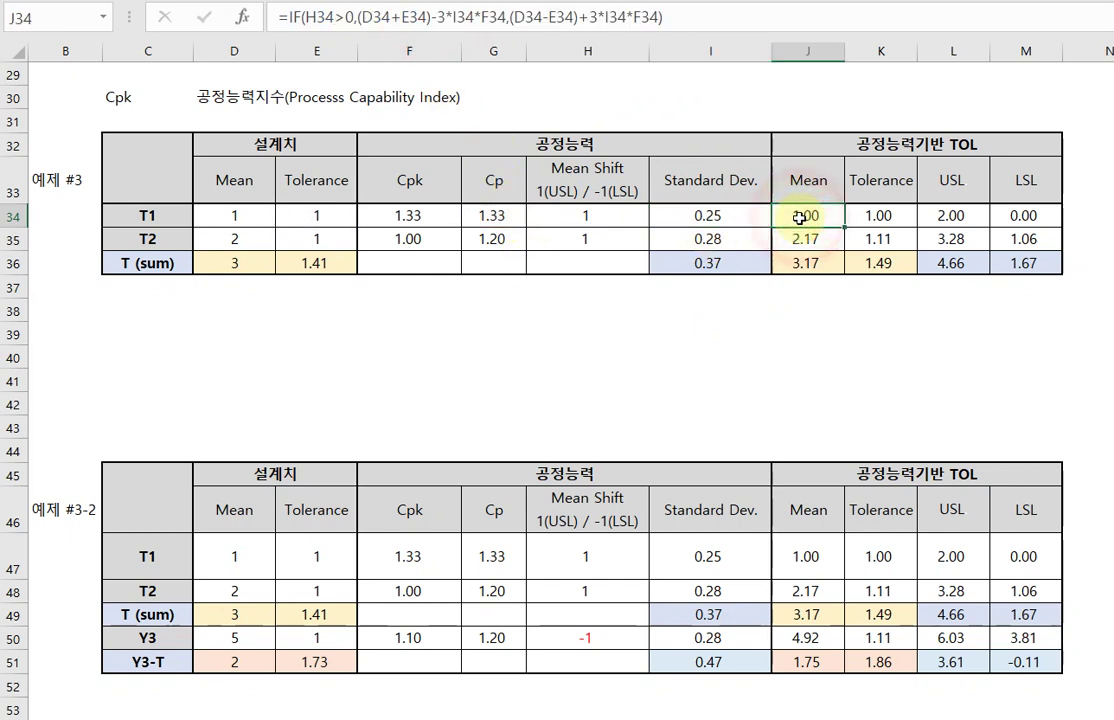
{"action": "left_click", "coordinate": [679, 20]}
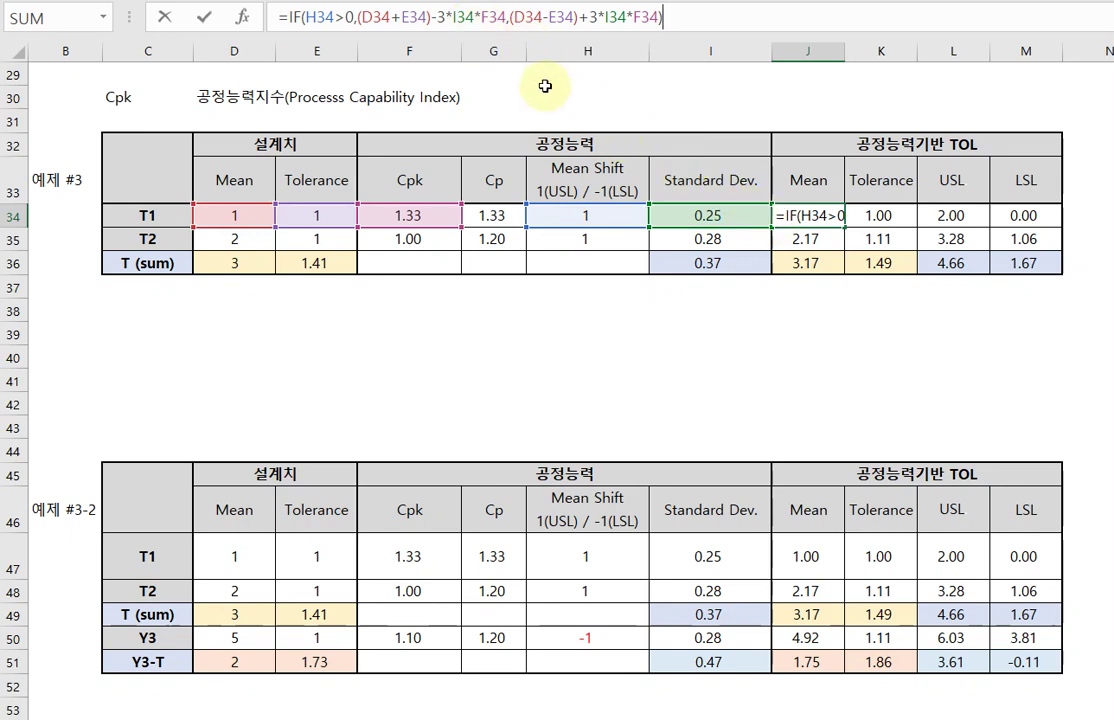
{"action": "key", "text": "ctrl+Return"}
{"action": "left_click", "coordinate": [790, 240]}
{"action": "left_click", "coordinate": [688, 22]}
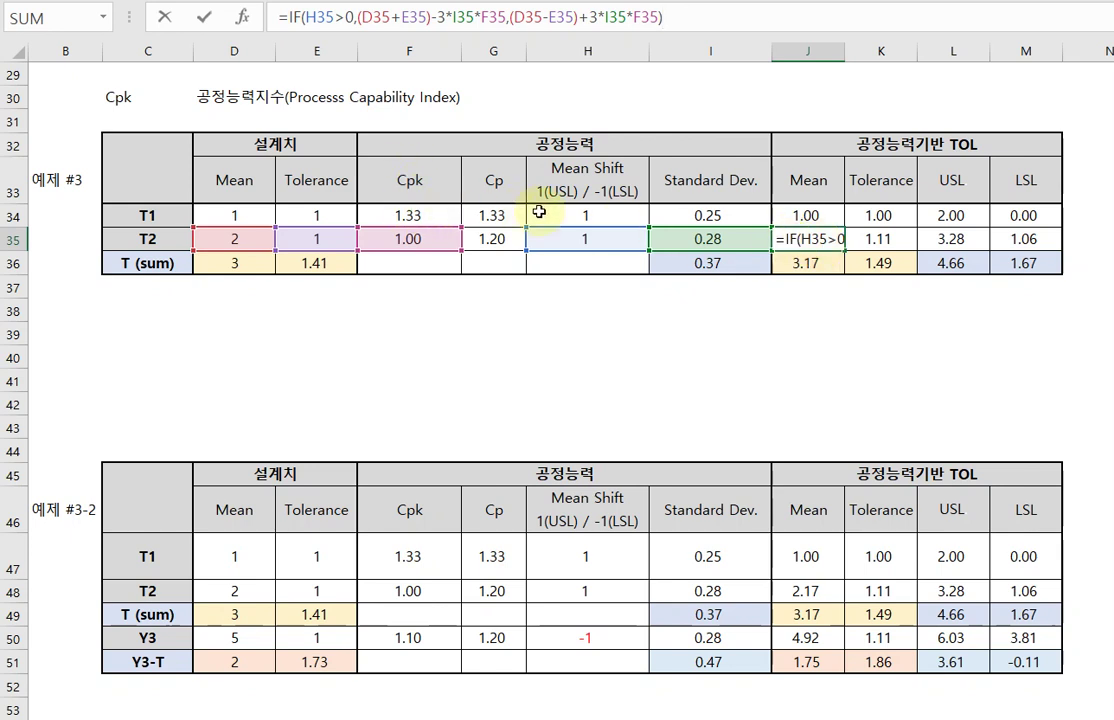
{"action": "key", "text": "Escape"}
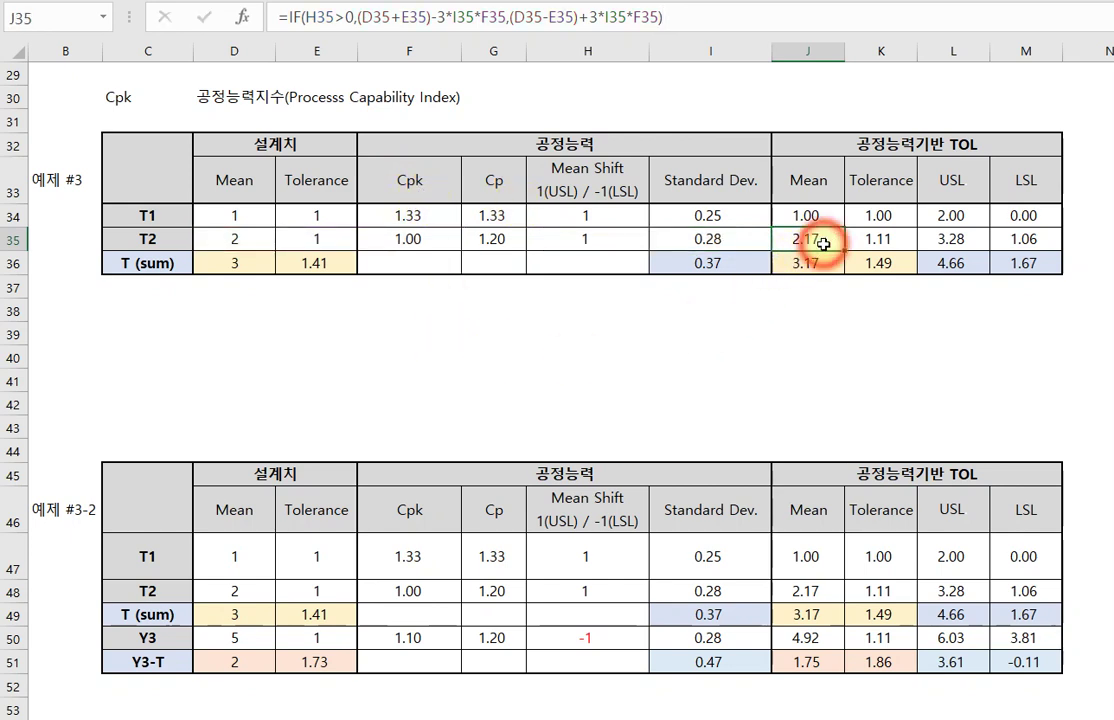
{"action": "left_click", "coordinate": [506, 244]}
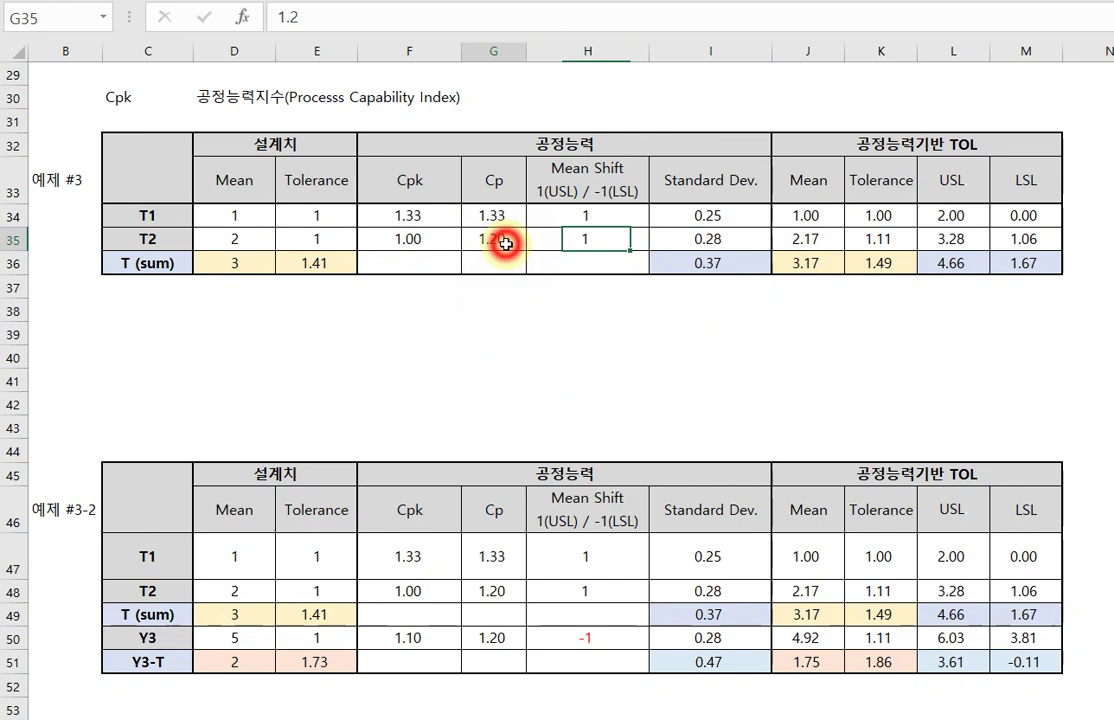
{"action": "left_click", "coordinate": [433, 242]}
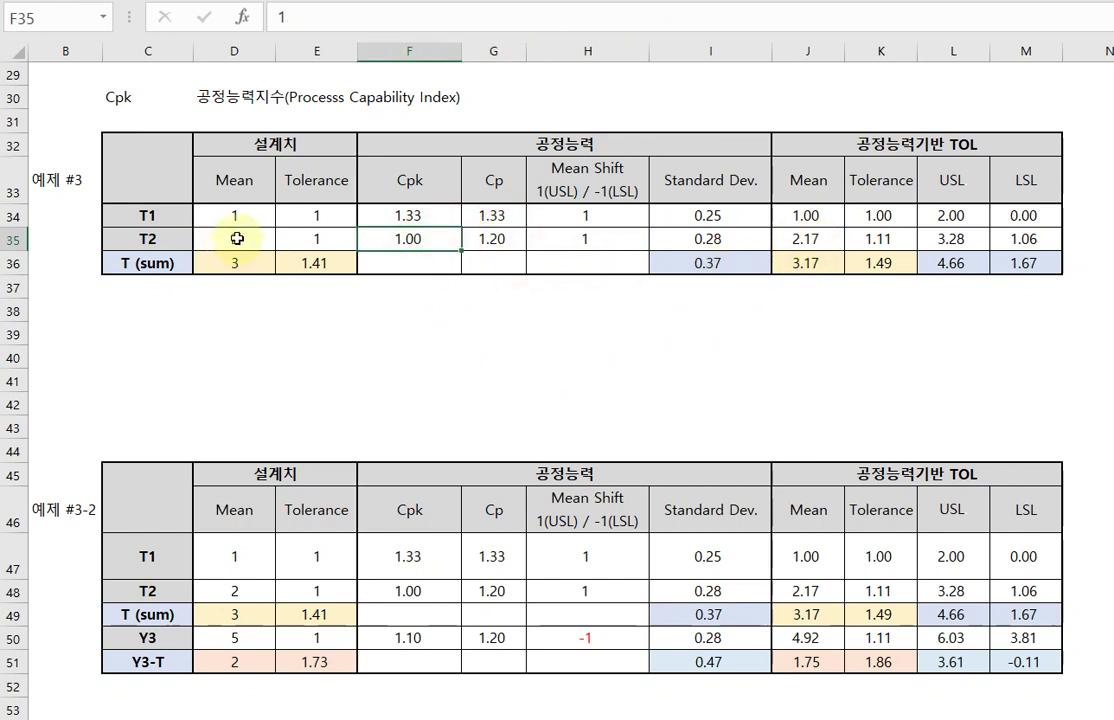
{"action": "left_click", "coordinate": [811, 238]}
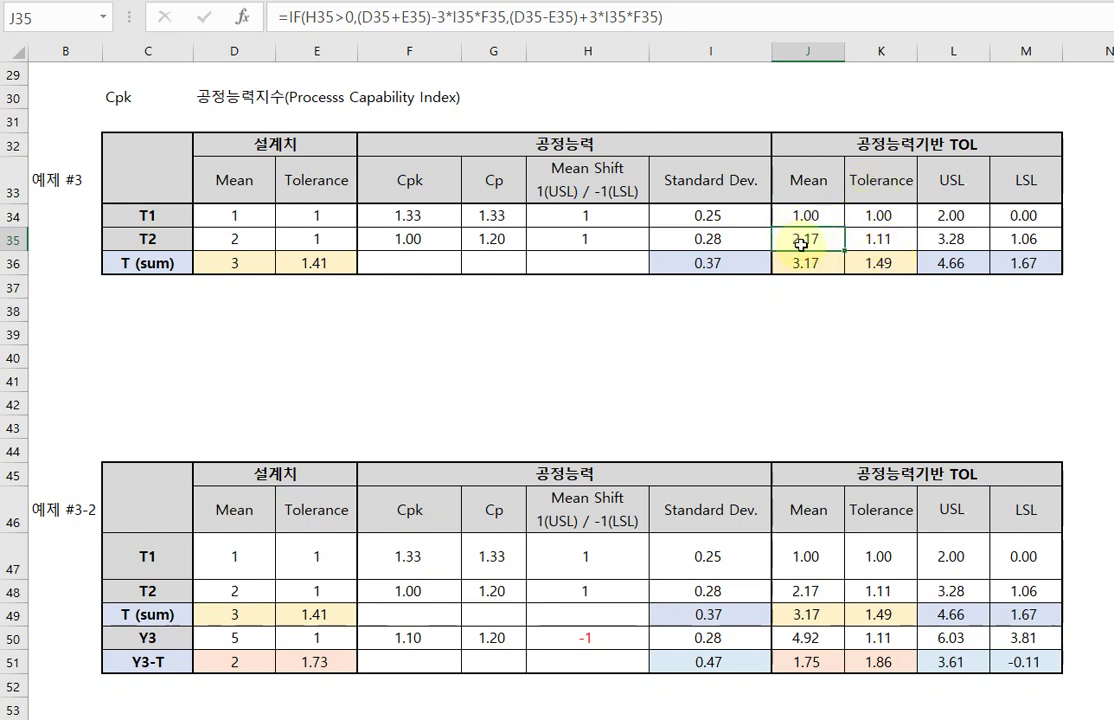
{"action": "left_click", "coordinate": [862, 240]}
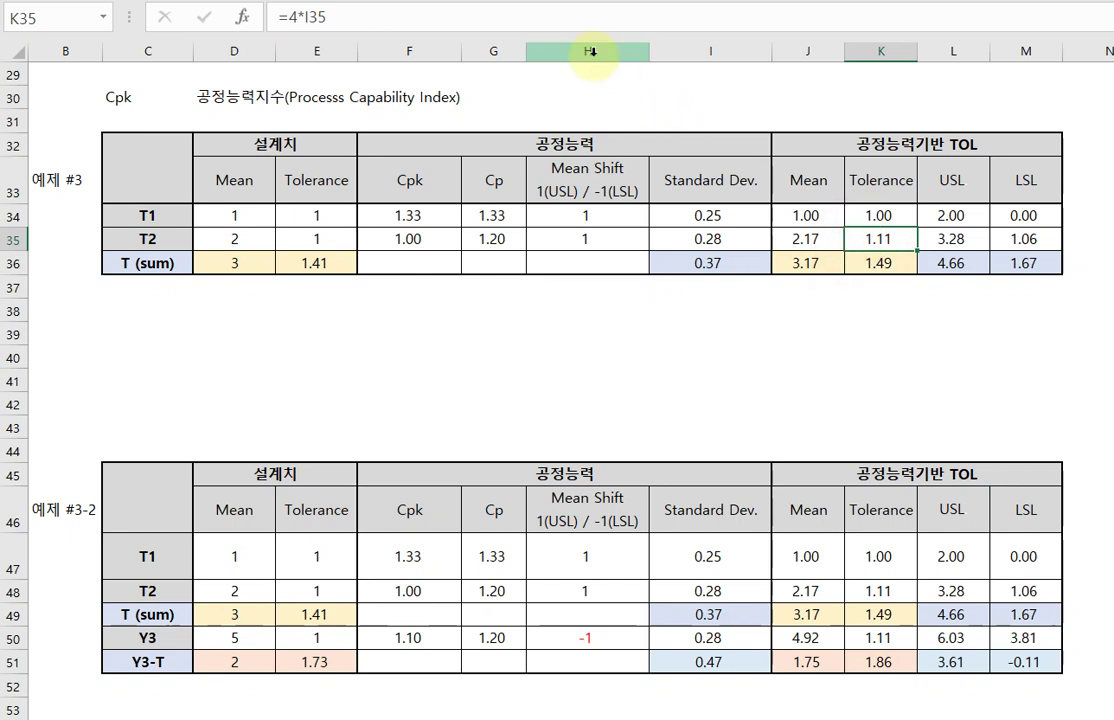
{"action": "left_click", "coordinate": [571, 15]}
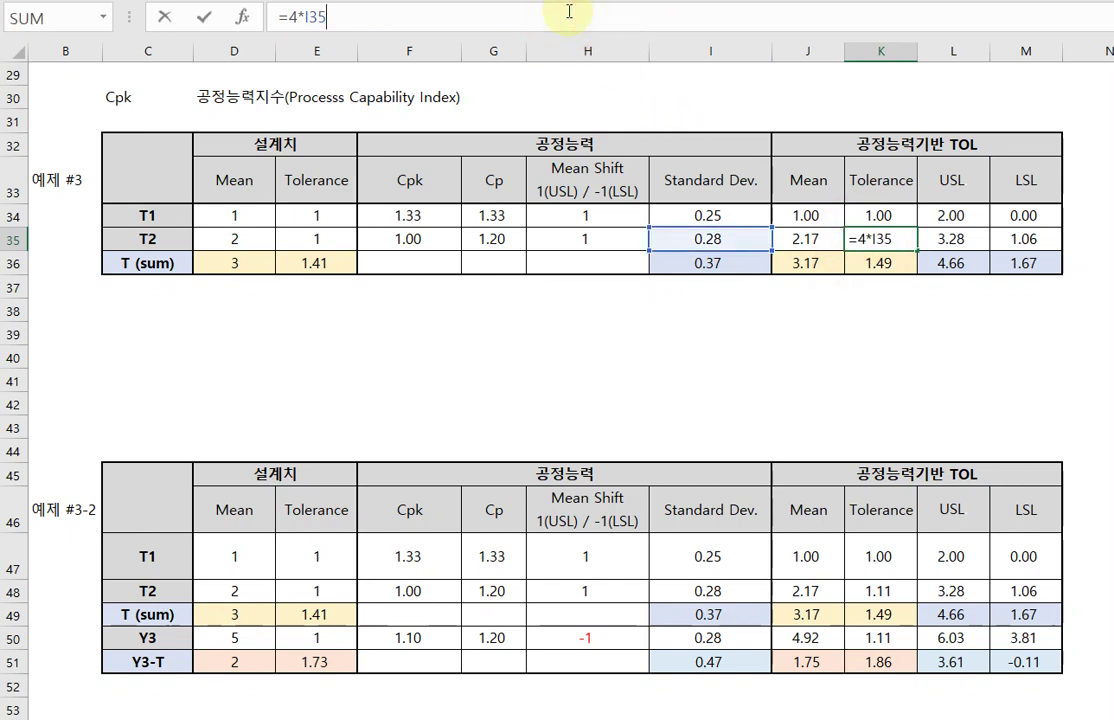
{"action": "key", "text": "Escape"}
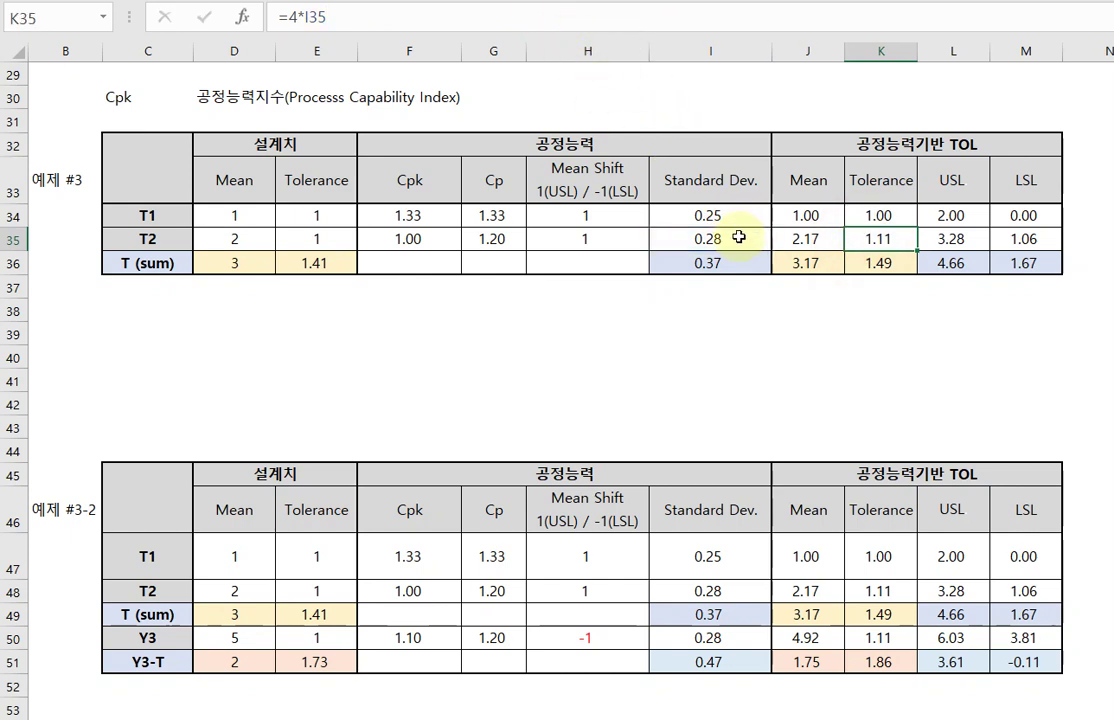
{"action": "left_click", "coordinate": [736, 236]}
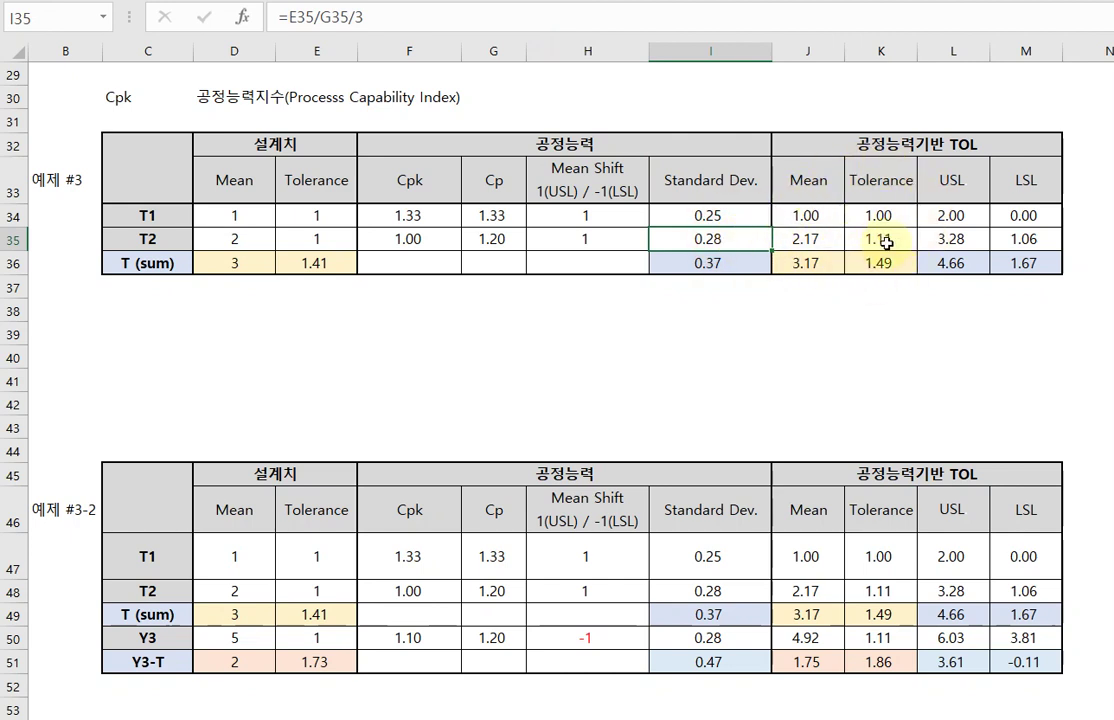
{"action": "left_click", "coordinate": [885, 236]}
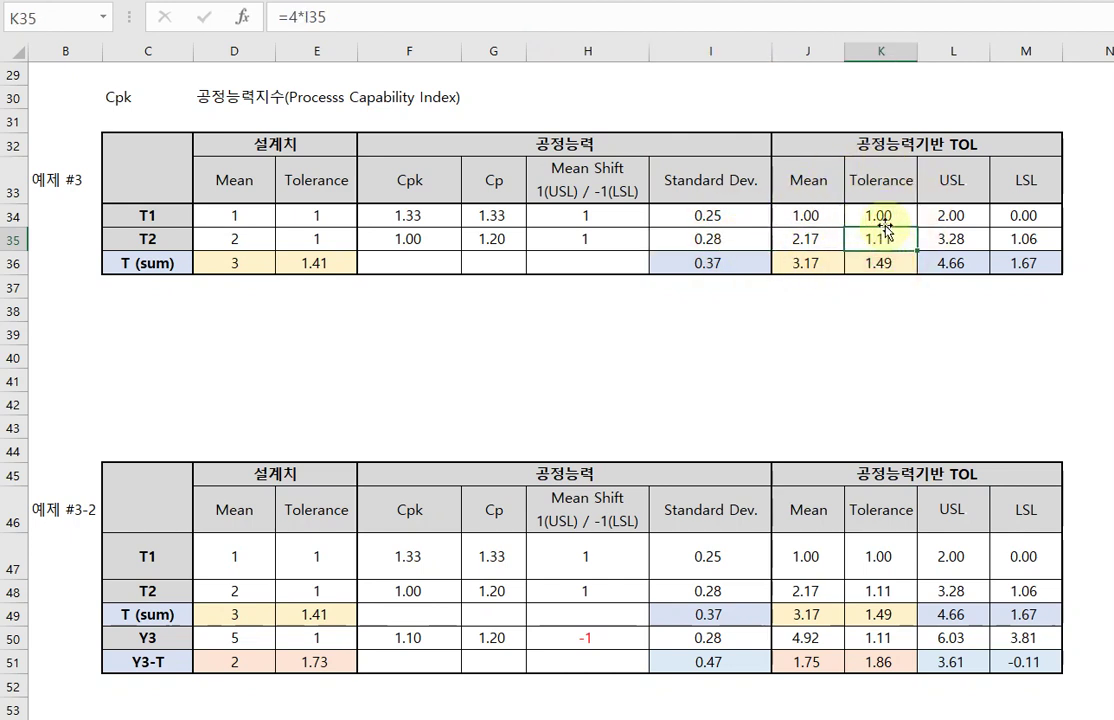
{"action": "left_click", "coordinate": [828, 213]}
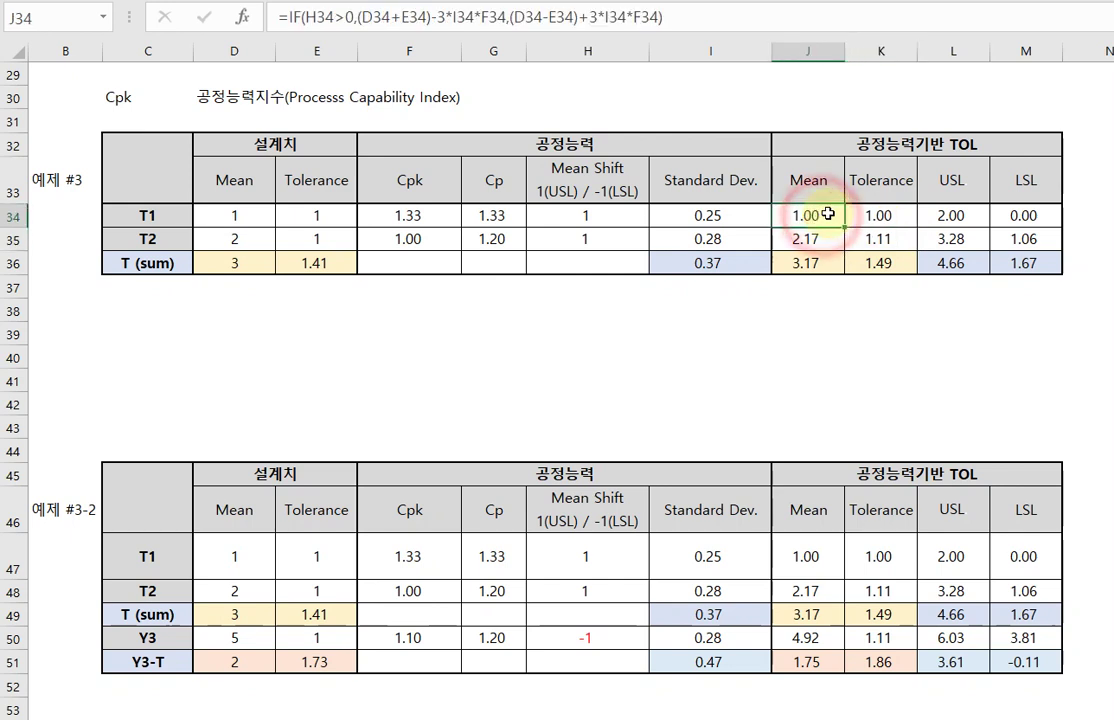
{"action": "left_click", "coordinate": [875, 216]}
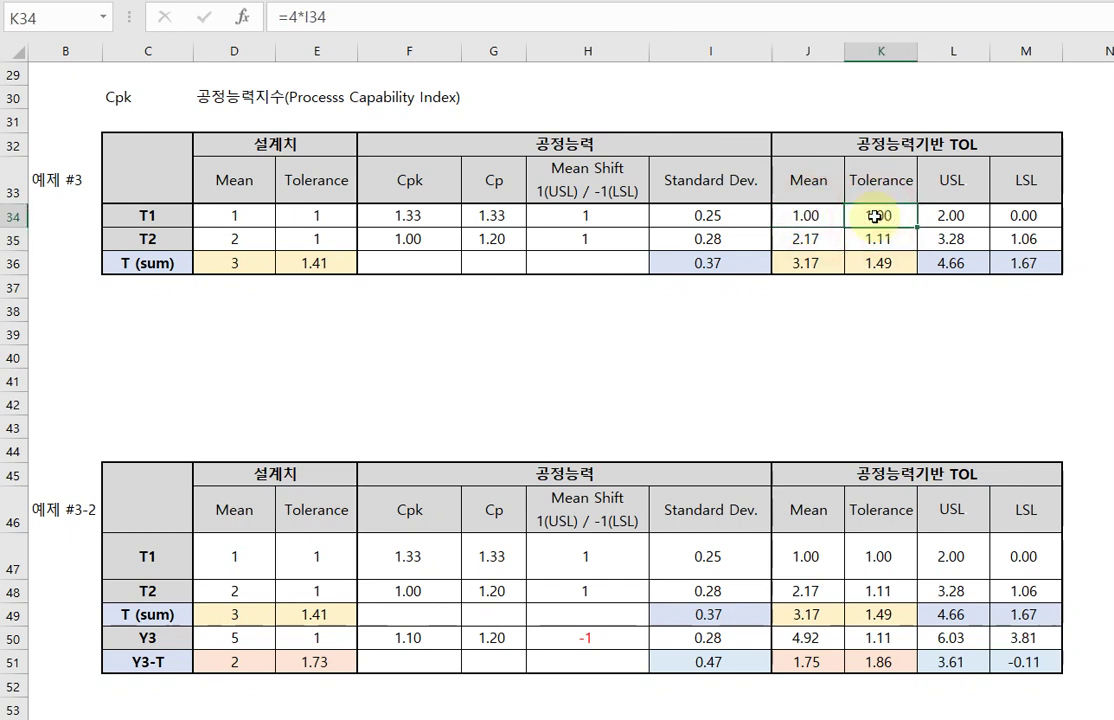
{"action": "left_click", "coordinate": [824, 243]}
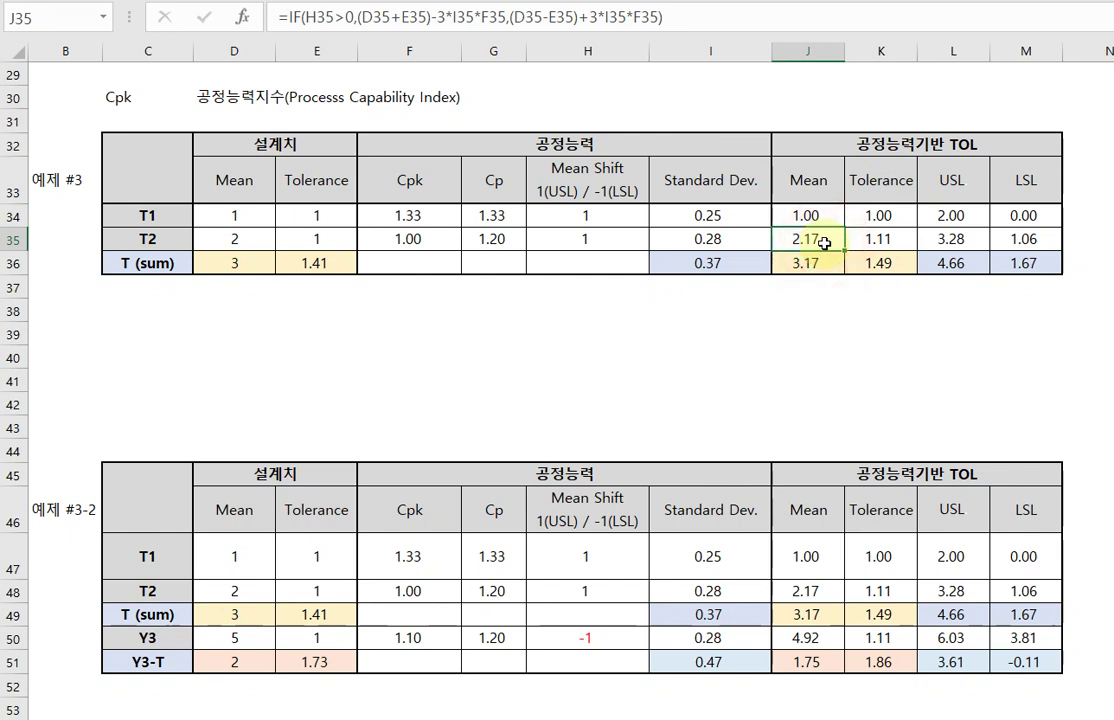
{"action": "left_click", "coordinate": [868, 237]}
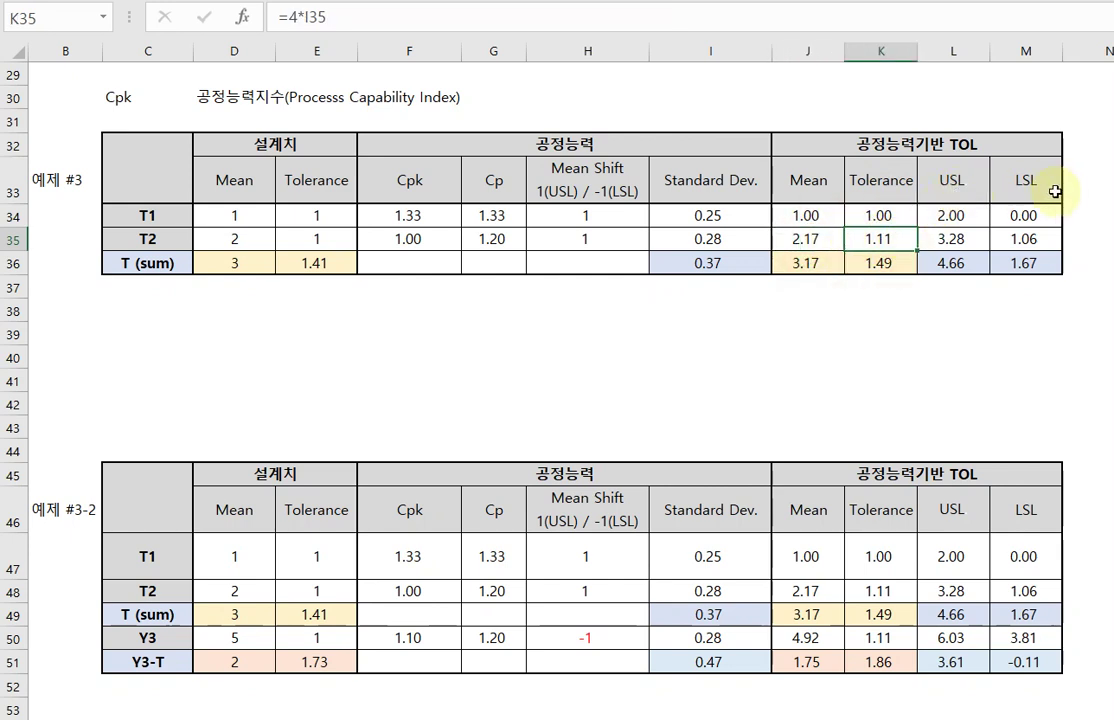
{"action": "left_click", "coordinate": [958, 238]}
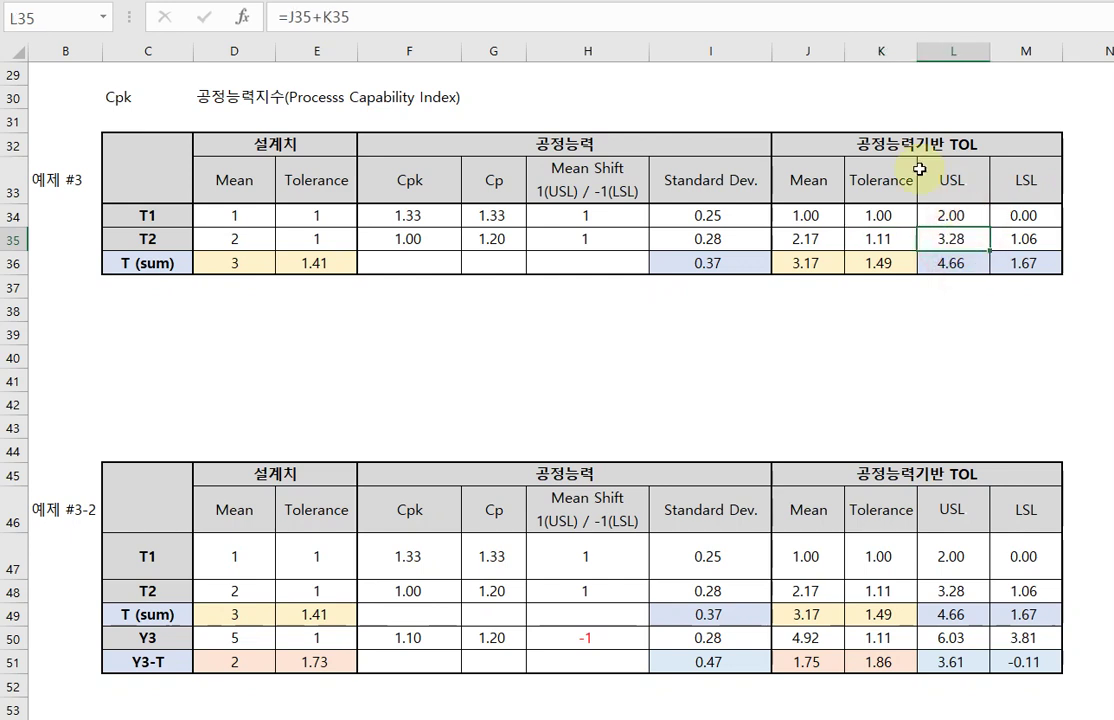
{"action": "left_click", "coordinate": [850, 20]}
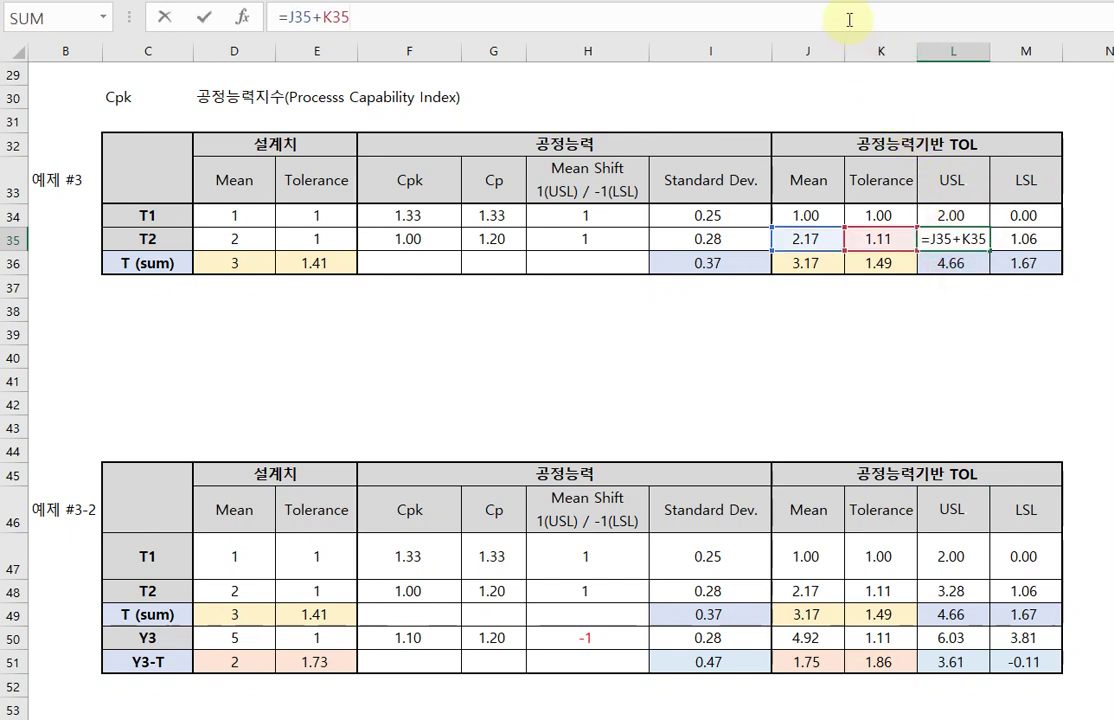
{"action": "key", "text": "Escape"}
{"action": "left_click", "coordinate": [1010, 240]}
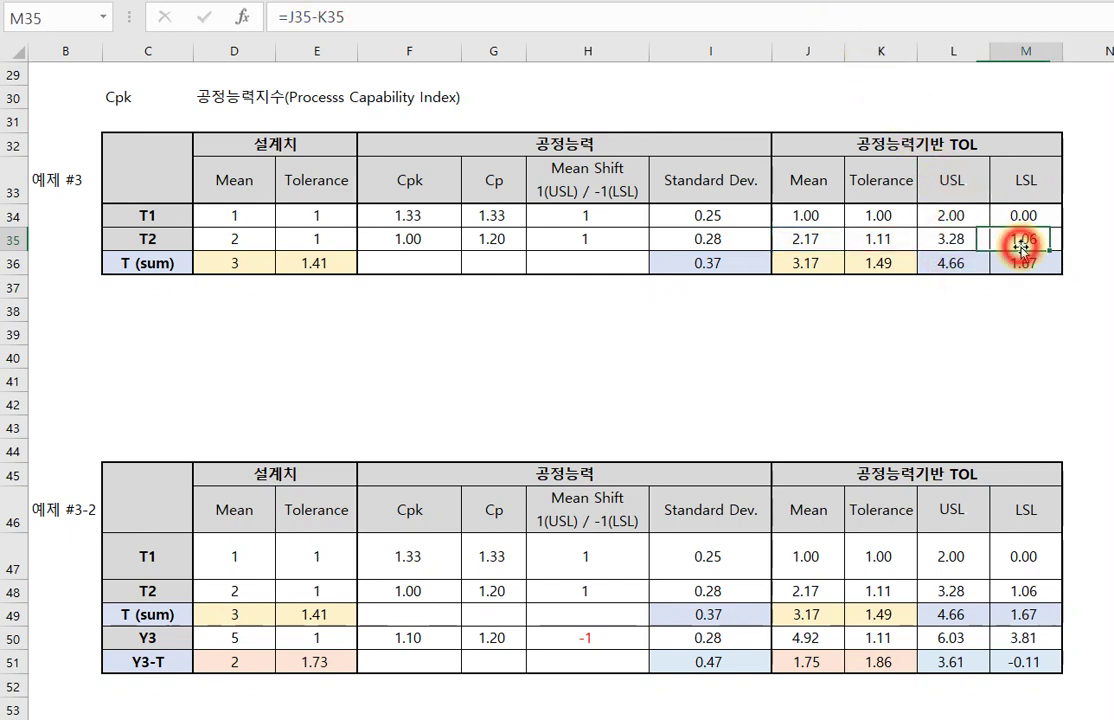
{"action": "left_click", "coordinate": [600, 22]}
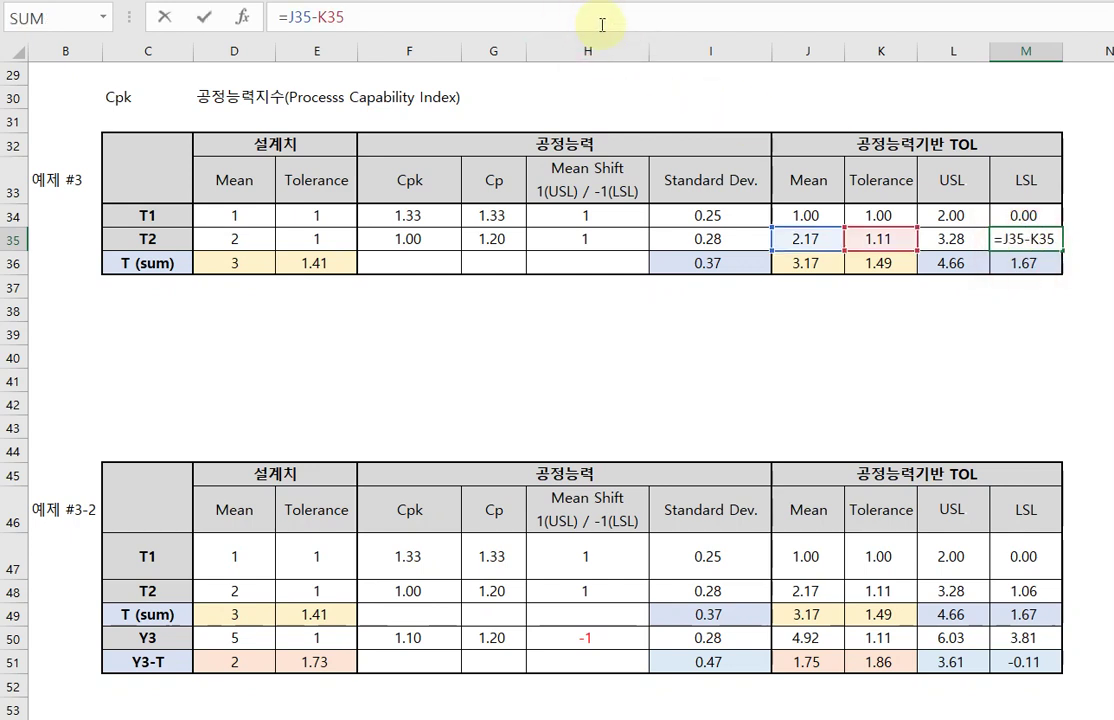
{"action": "key", "text": "Escape"}
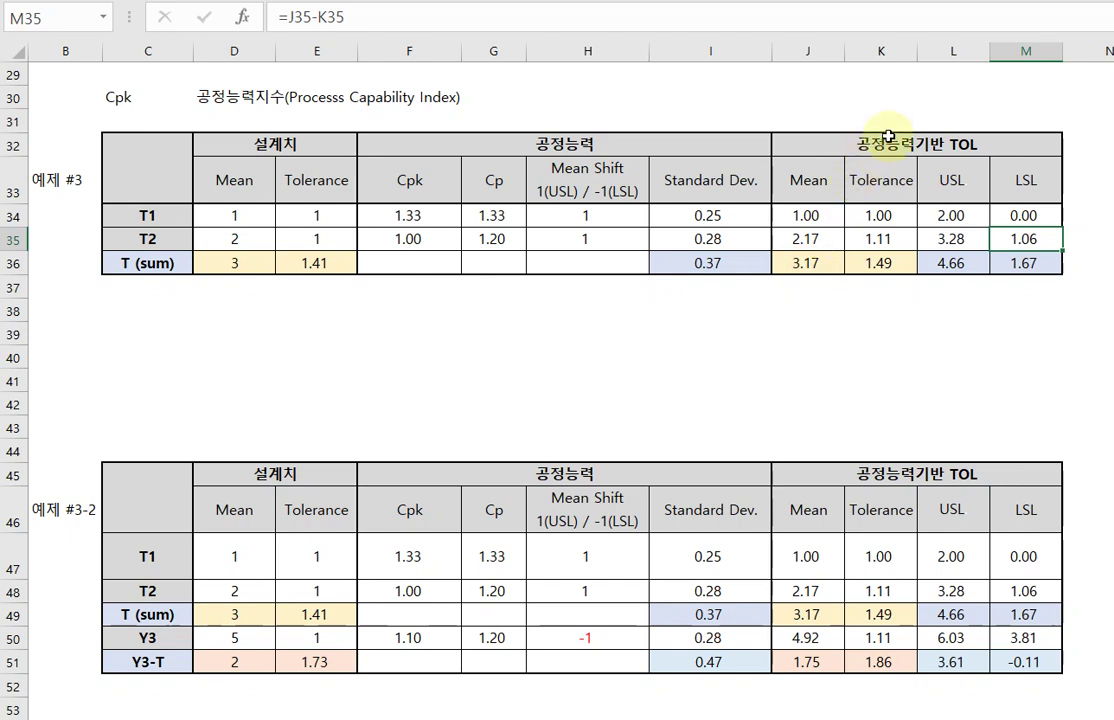
{"action": "left_click", "coordinate": [812, 267]}
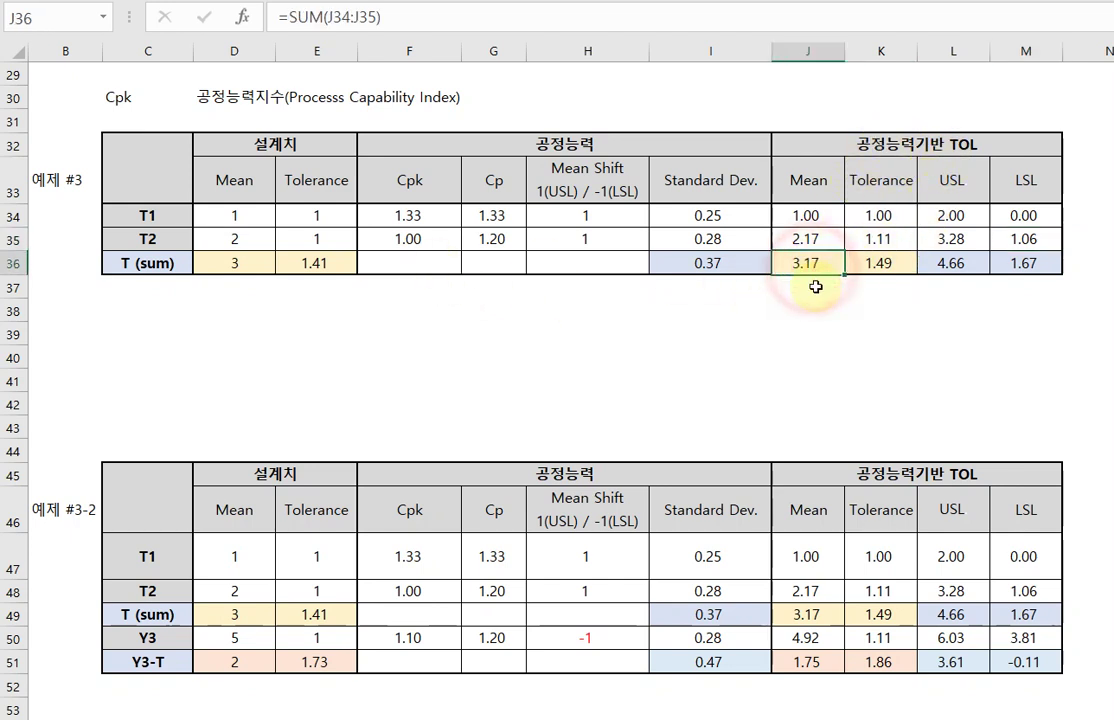
{"action": "left_click", "coordinate": [564, 20]}
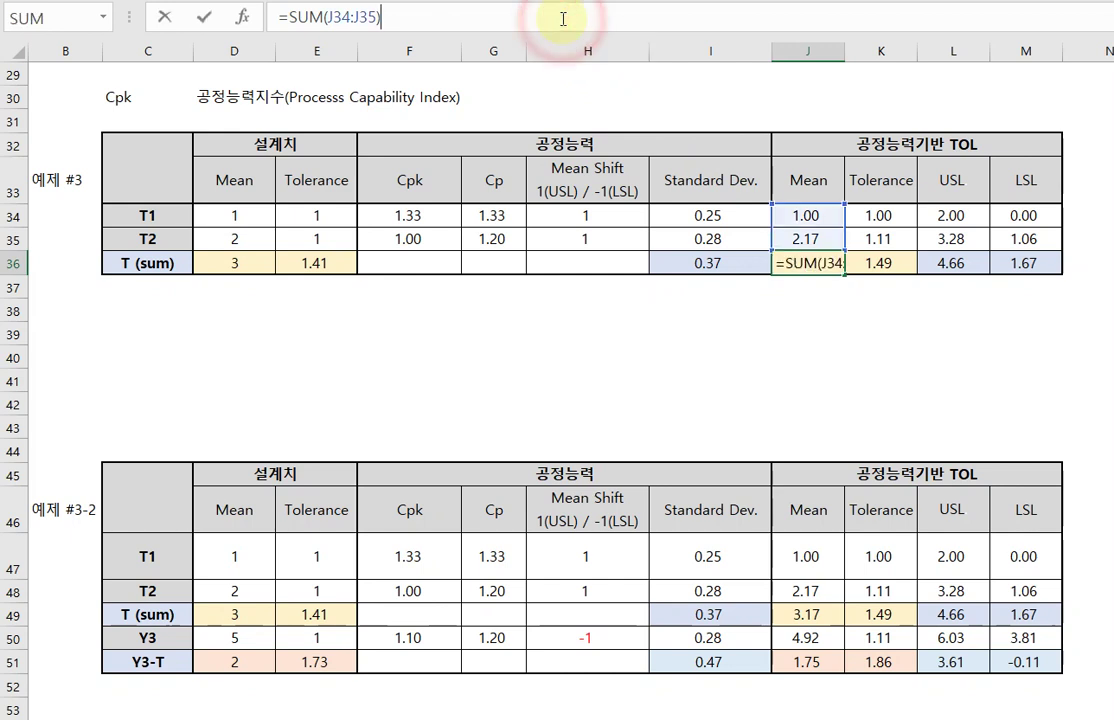
{"action": "key", "text": "Escape"}
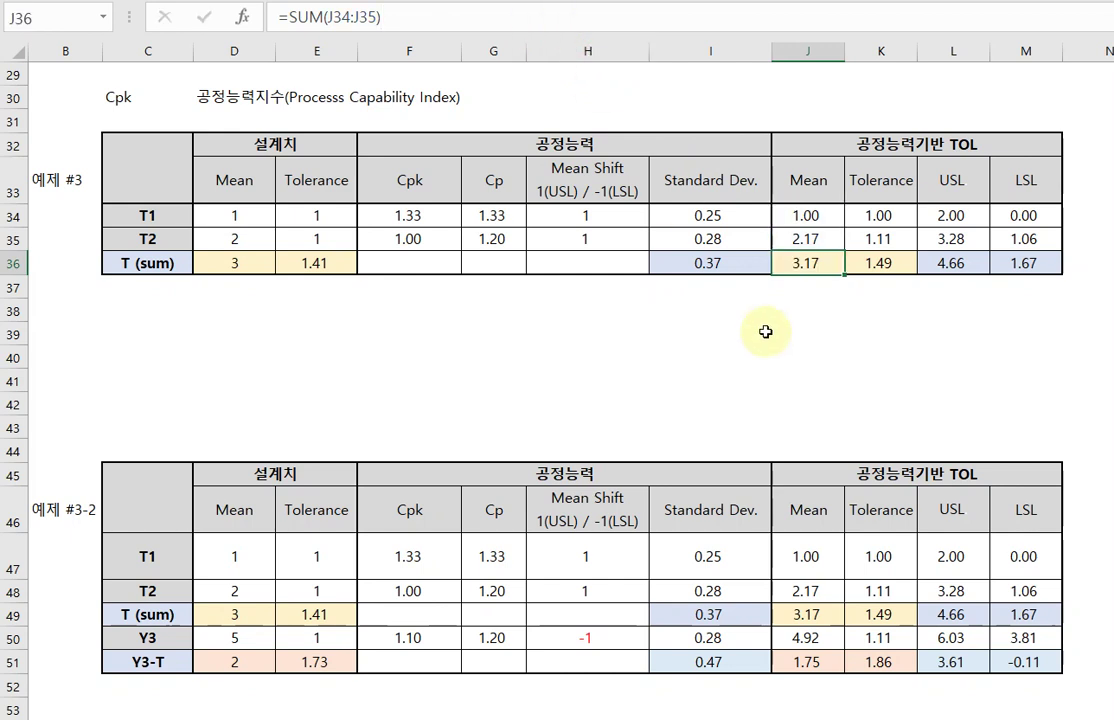
{"action": "left_click", "coordinate": [880, 263]}
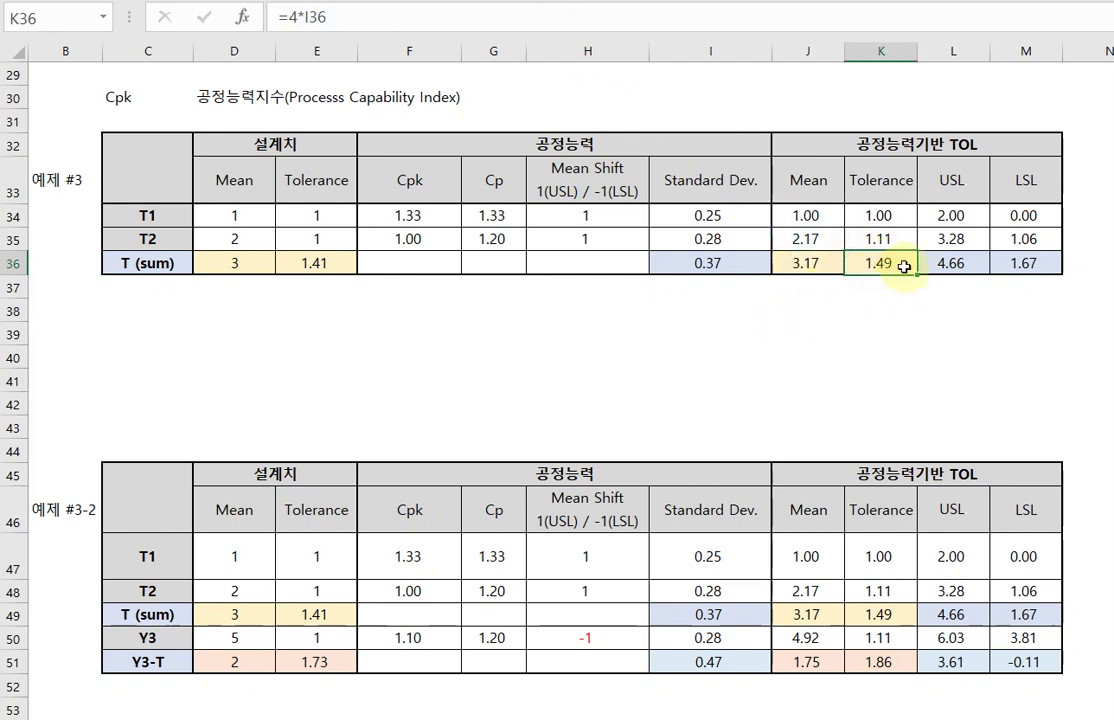
{"action": "left_click", "coordinate": [411, 15]}
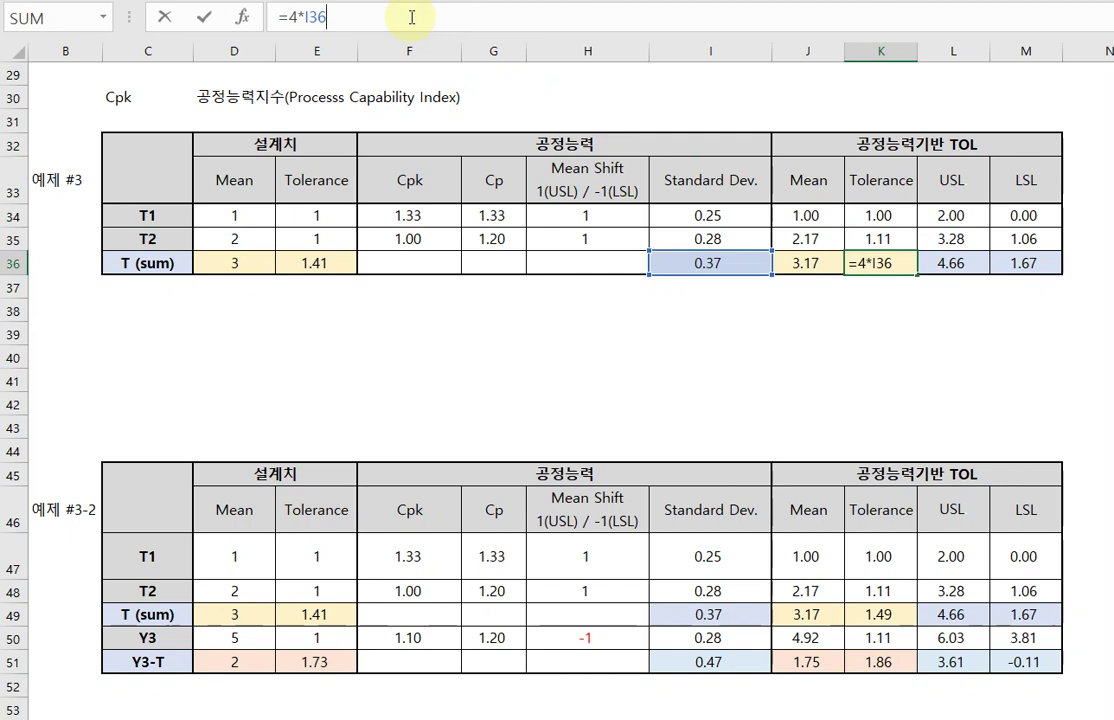
{"action": "key", "text": "Escape"}
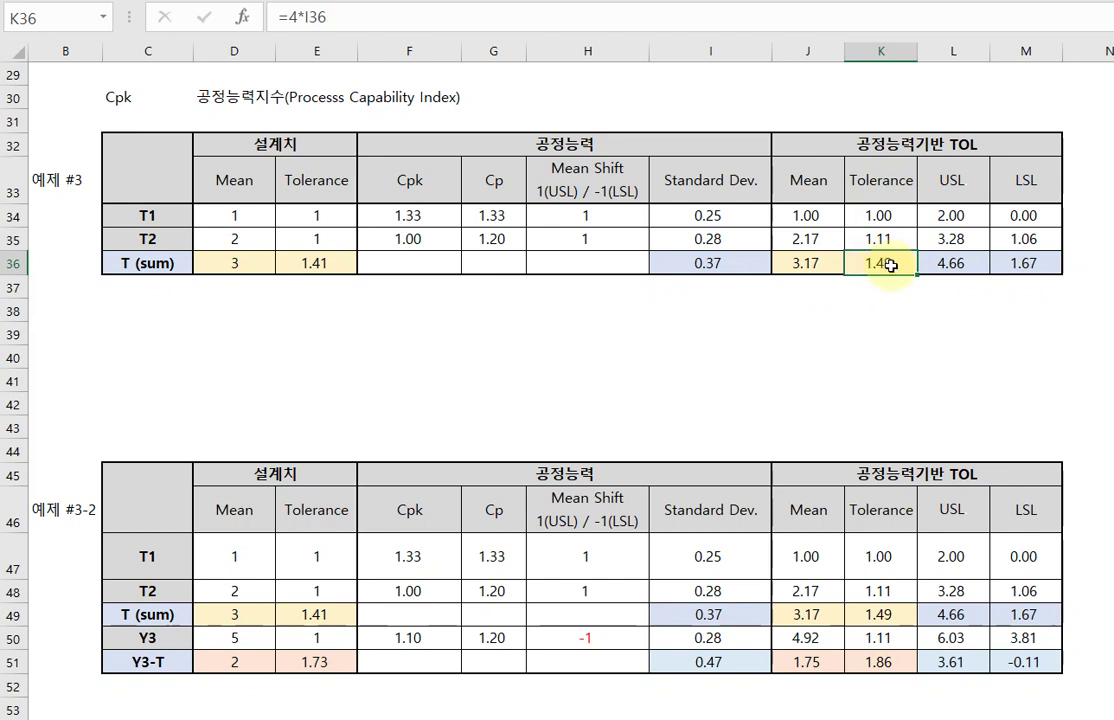
{"action": "left_click", "coordinate": [951, 263]}
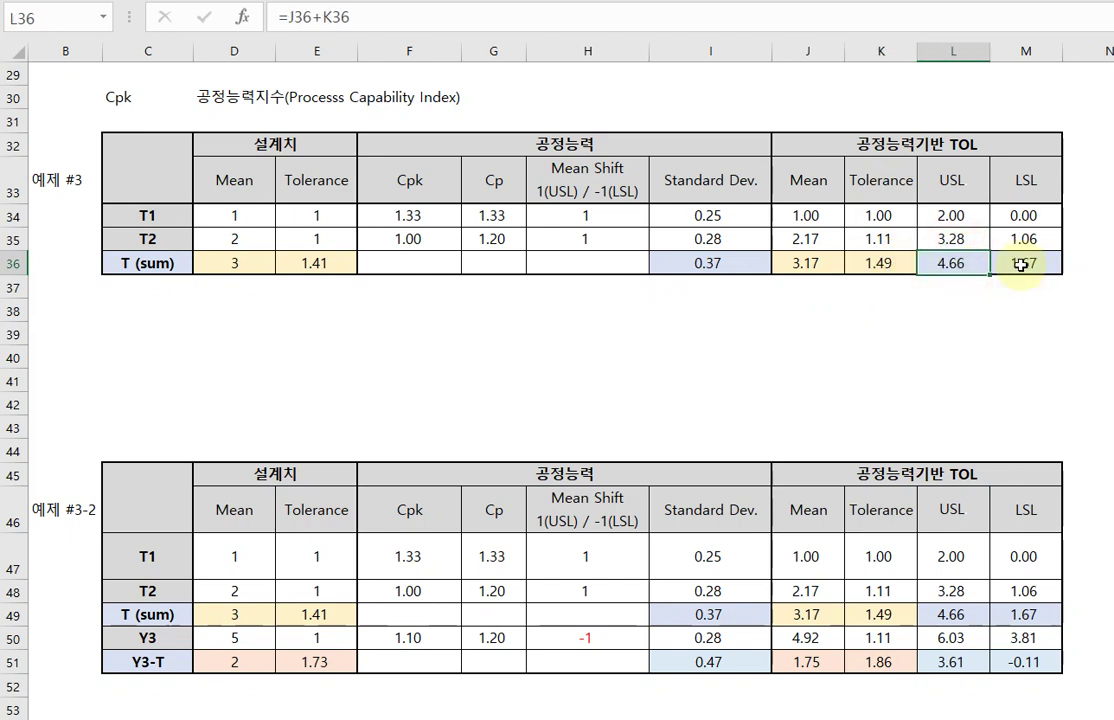
{"action": "left_click", "coordinate": [1018, 262]}
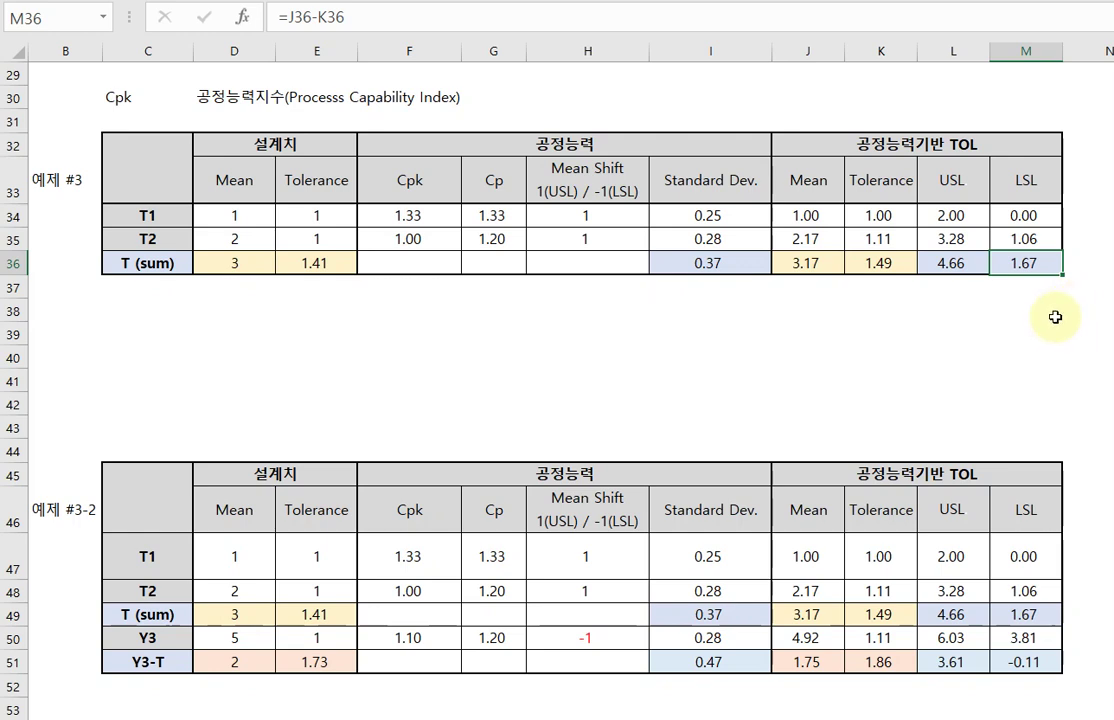
{"action": "scroll", "coordinate": [1040, 328], "scroll_direction": "down", "scroll_amount": 2}
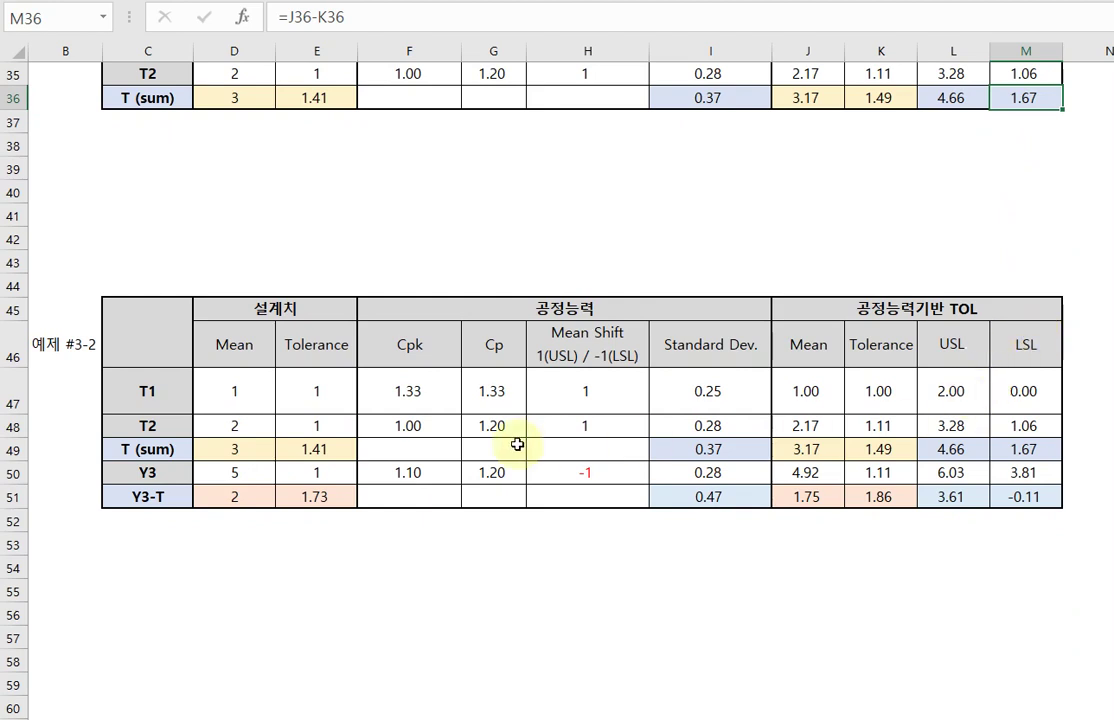
{"action": "left_click_drag", "start_coordinate": [168, 395], "coordinate": [754, 444]}
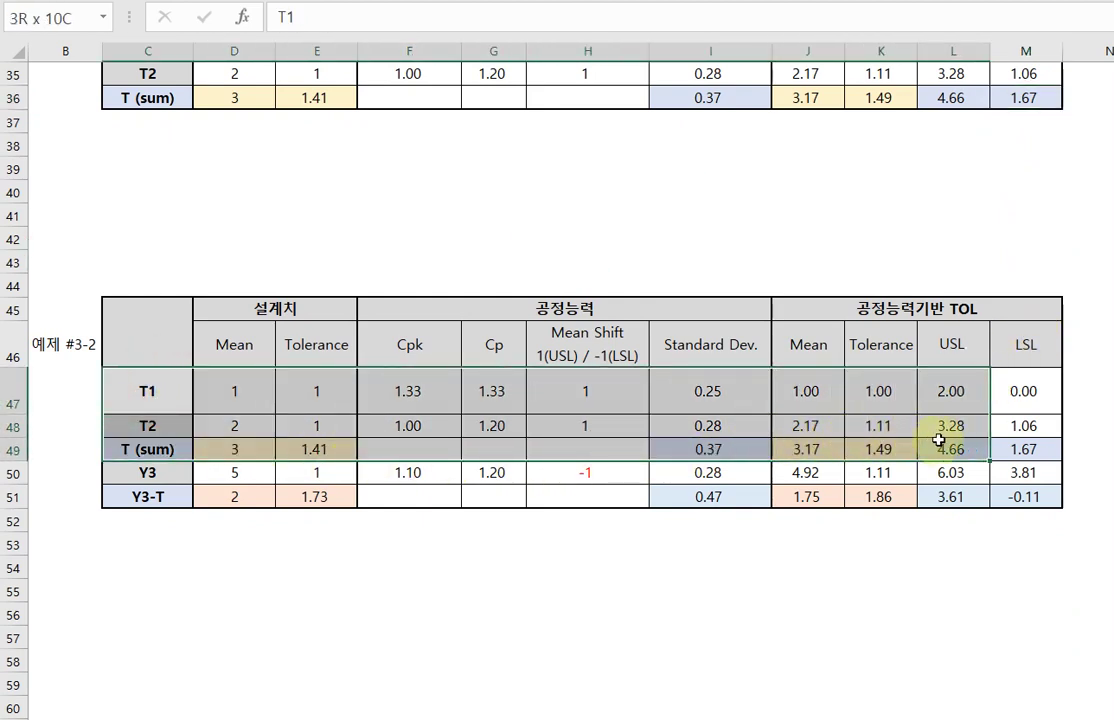
{"action": "left_click_drag", "start_coordinate": [754, 444], "coordinate": [998, 440]}
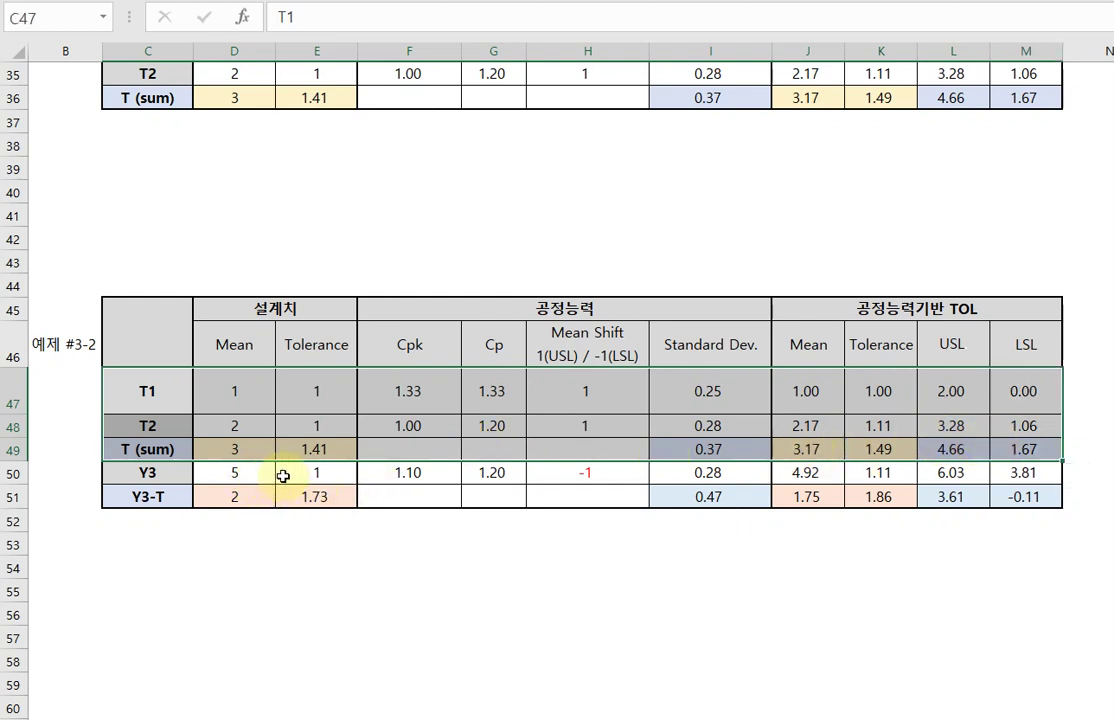
{"action": "left_click", "coordinate": [589, 478]}
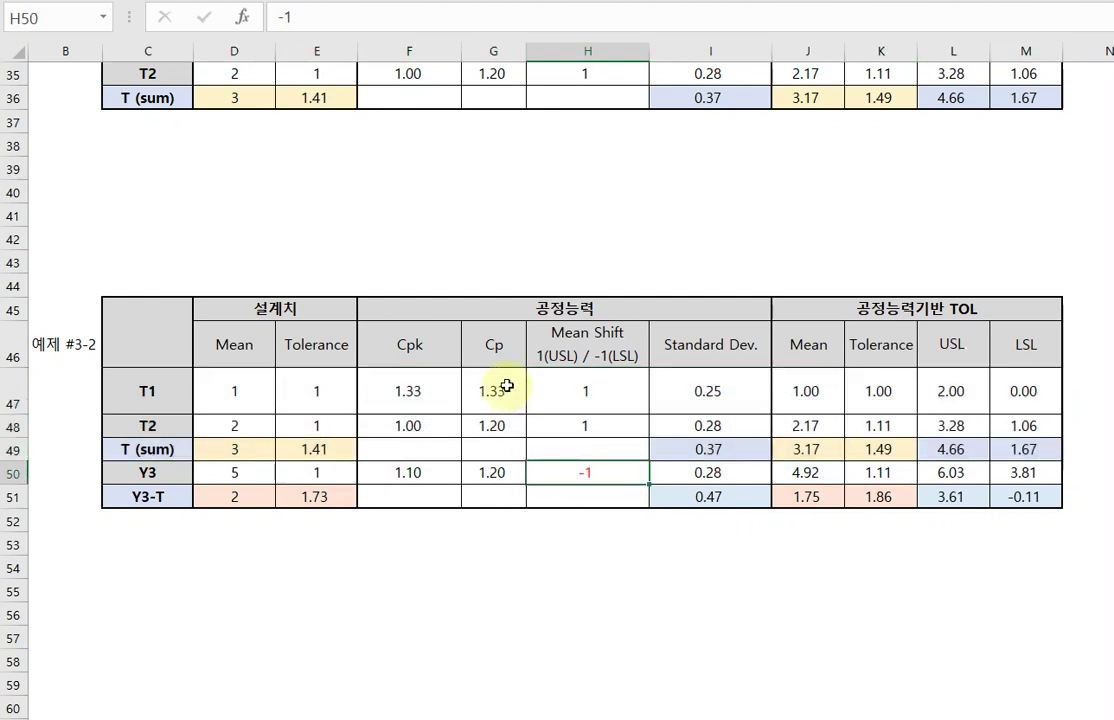
{"action": "left_click", "coordinate": [500, 477]}
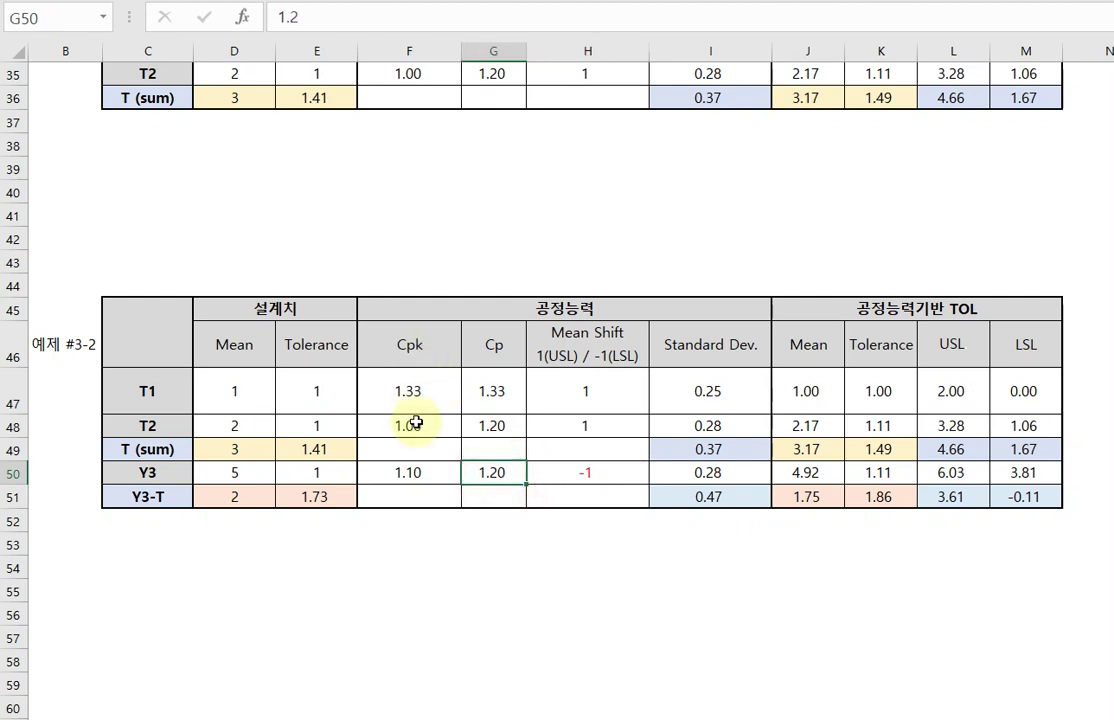
{"action": "left_click", "coordinate": [413, 474]}
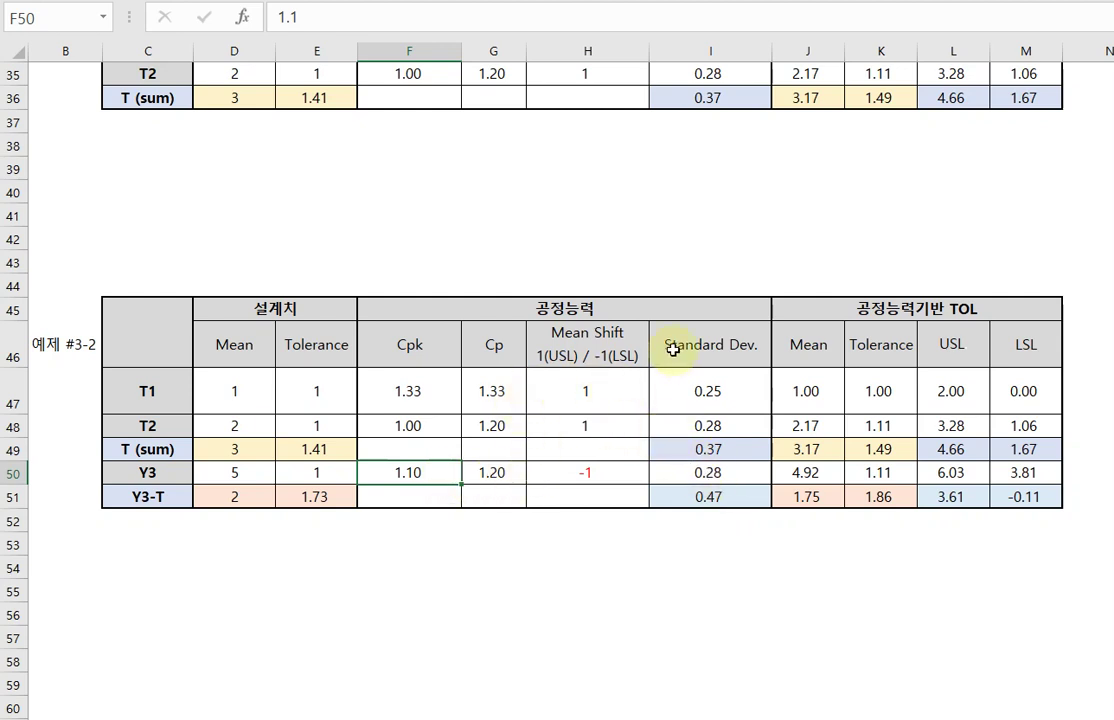
{"action": "left_click", "coordinate": [497, 472]}
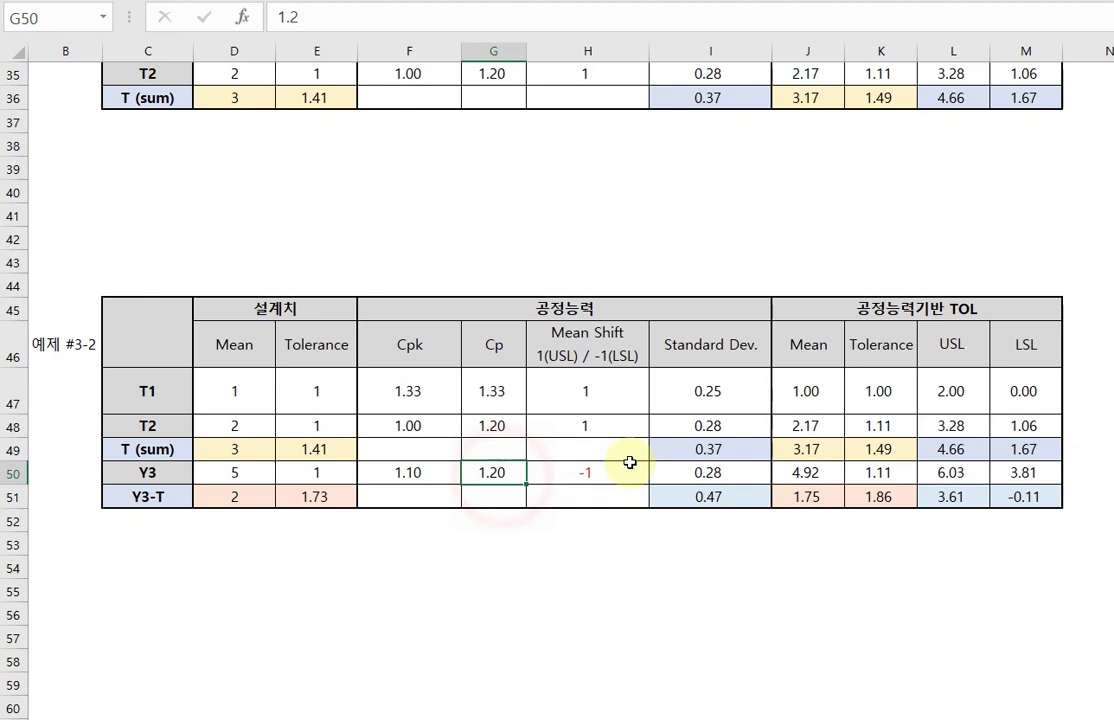
{"action": "left_click", "coordinate": [718, 477]}
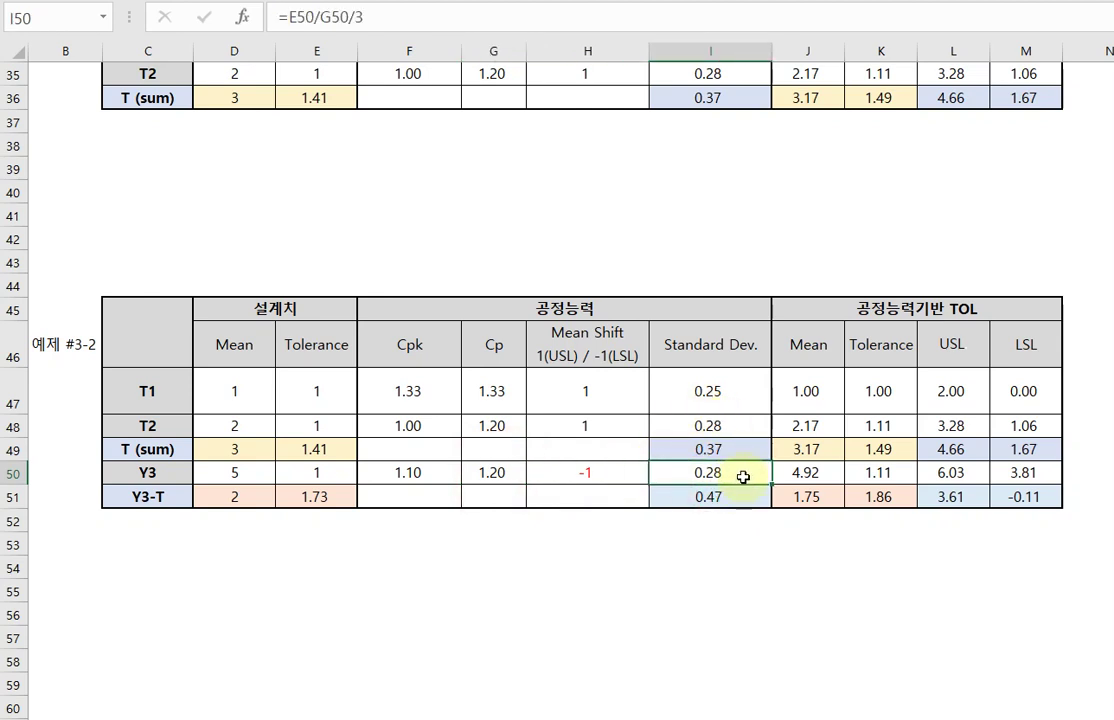
{"action": "left_click", "coordinate": [495, 471]}
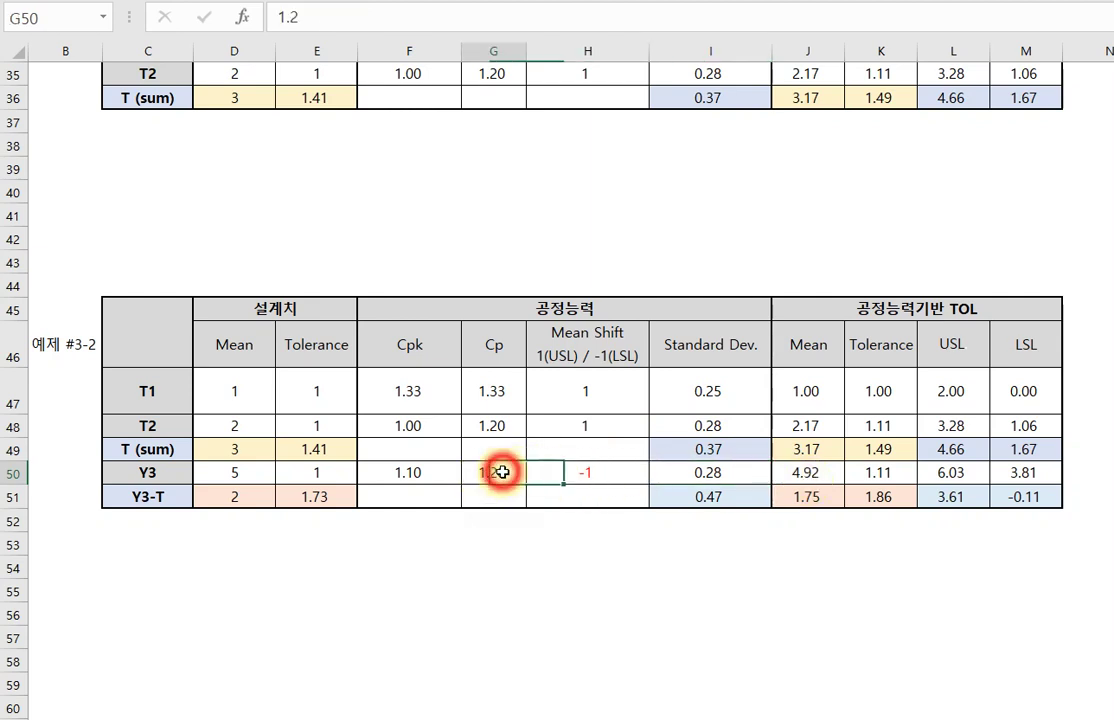
{"action": "left_click", "coordinate": [439, 474]}
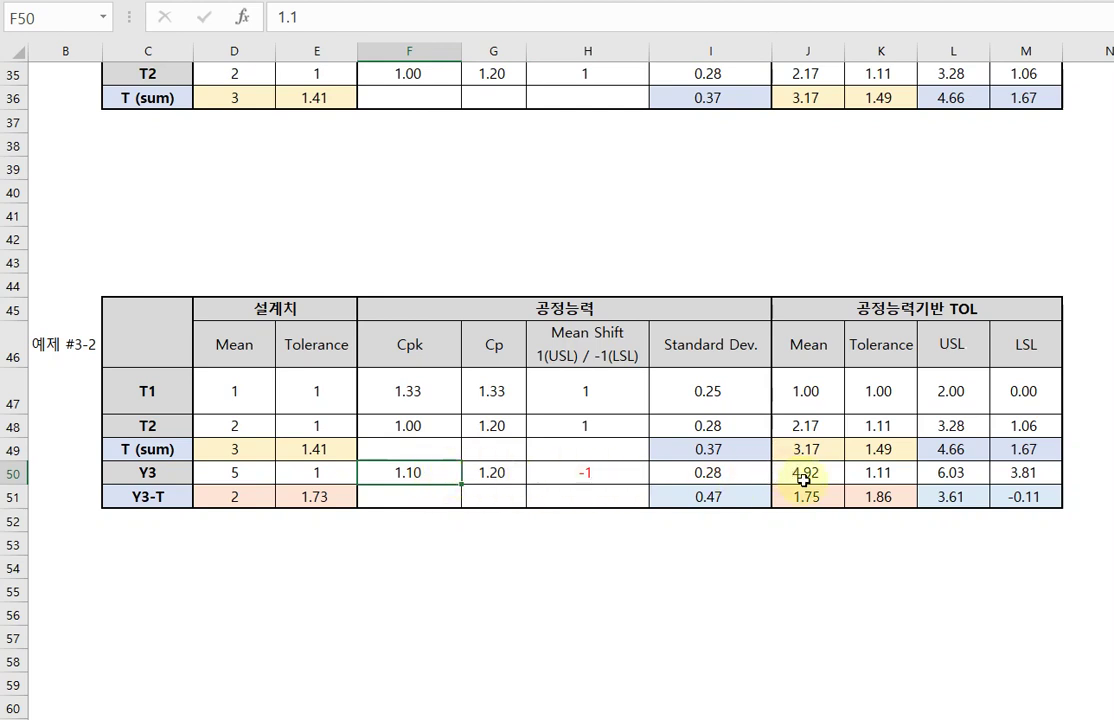
- Inspect the Y3 mean formula in J50 and its cell references, then bring up the annotated normal-curve diagram
{"action": "left_click", "coordinate": [818, 428]}
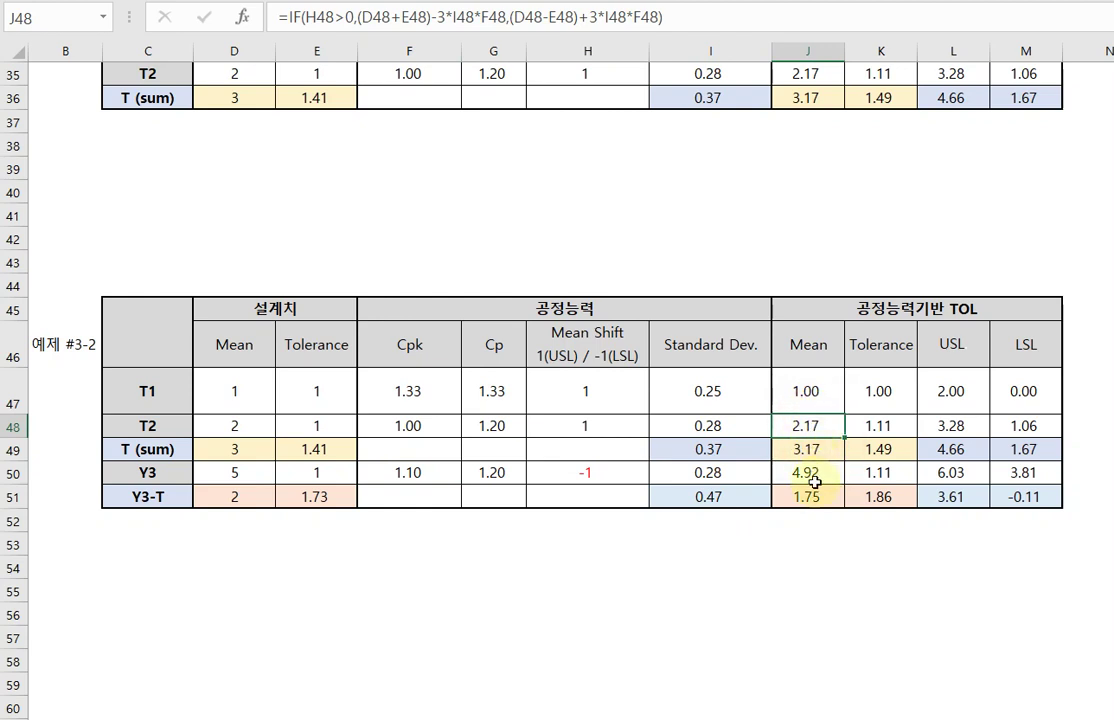
{"action": "left_click", "coordinate": [820, 471]}
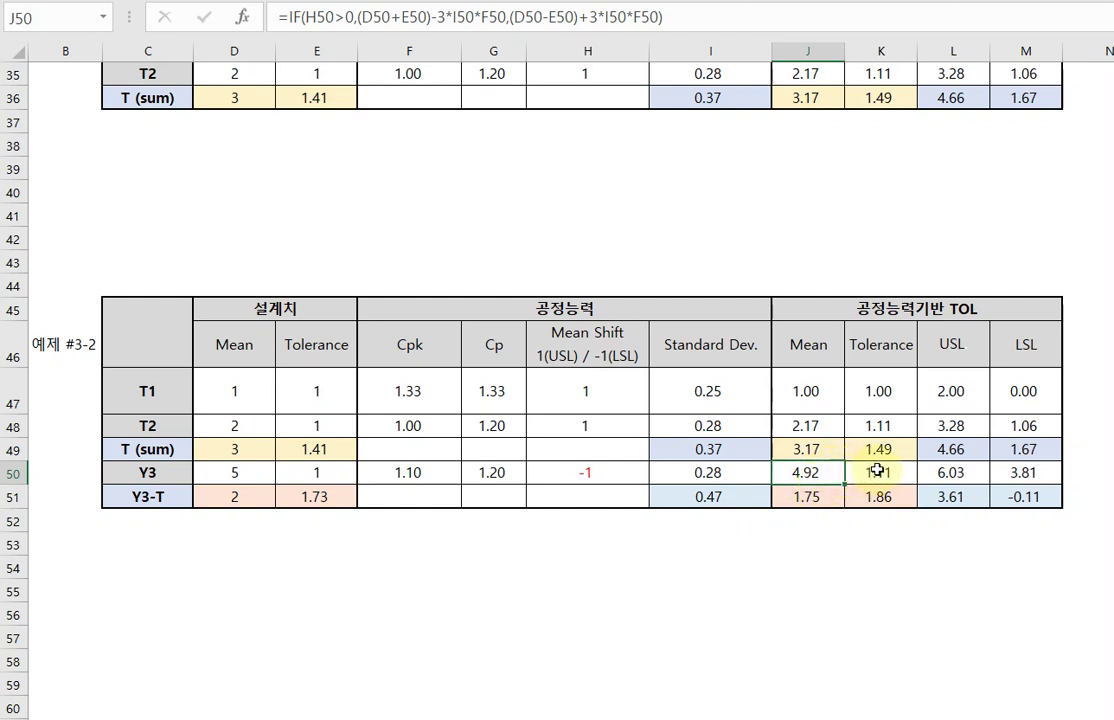
{"action": "left_click", "coordinate": [600, 17]}
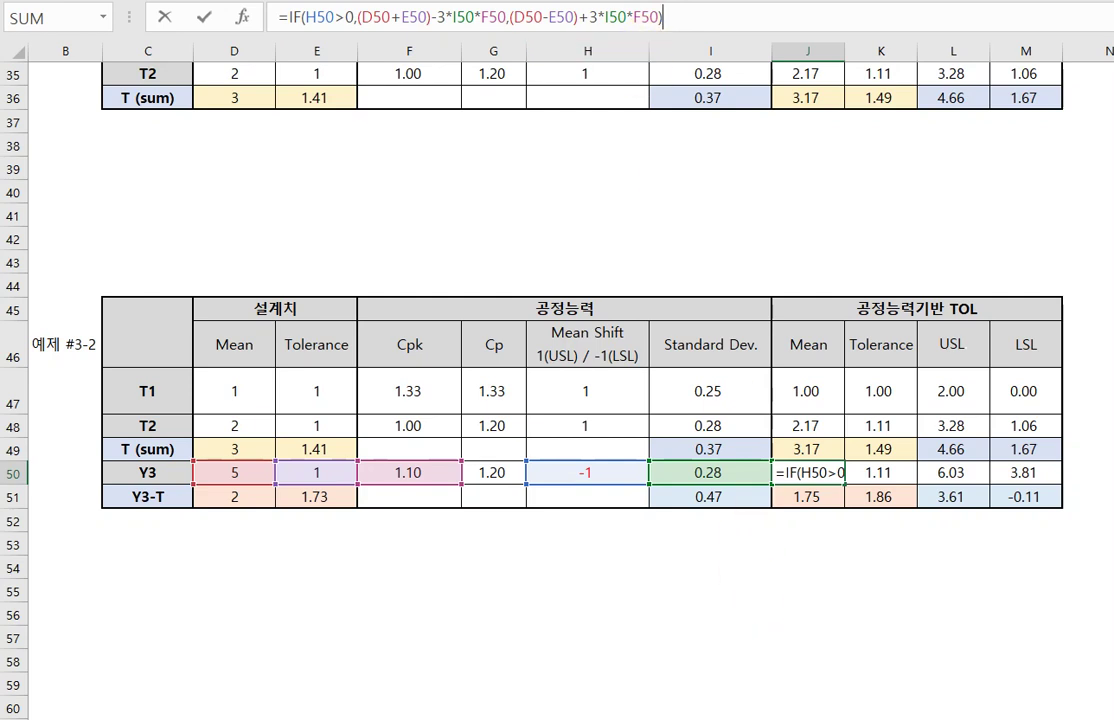
{"action": "key", "text": "alt+Tab"}
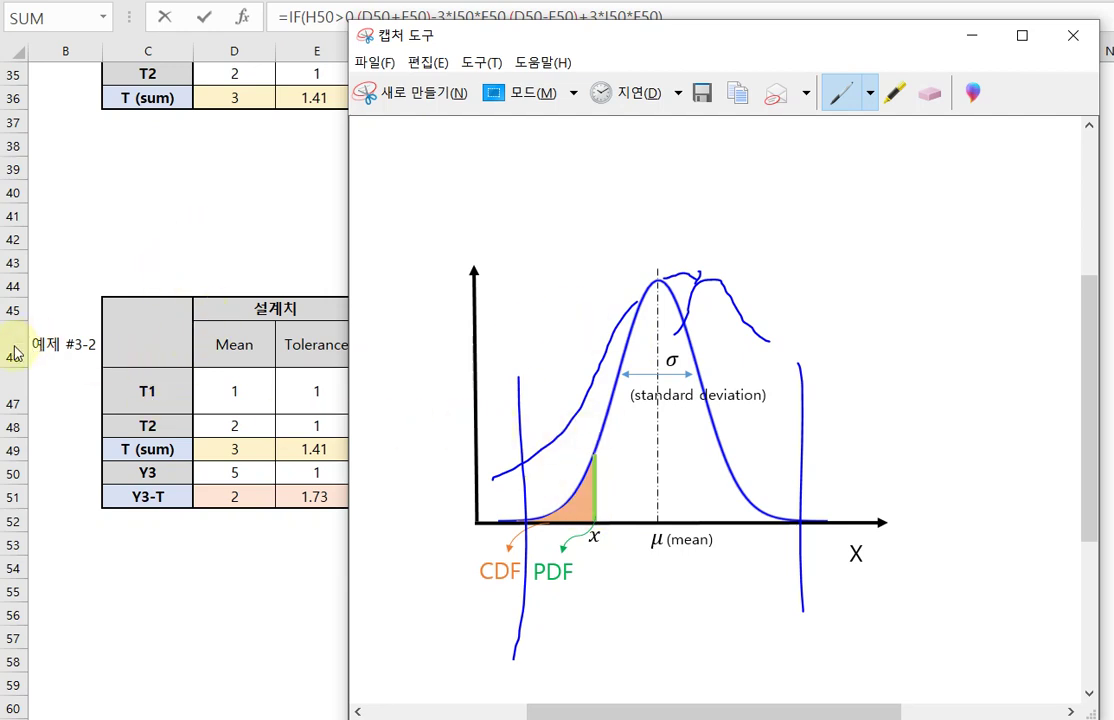
- Put the normal-curve diagram away and return to the sheet, leaving J50 at 4.92
{"action": "left_click", "coordinate": [222, 228]}
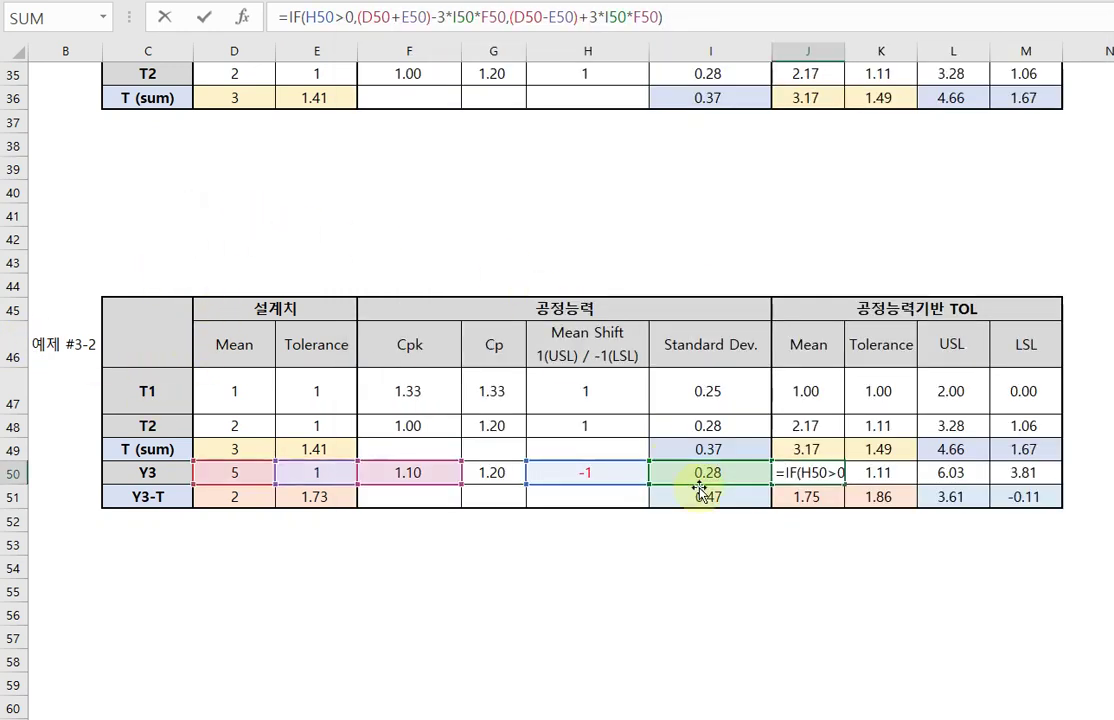
{"action": "left_click", "coordinate": [766, 592]}
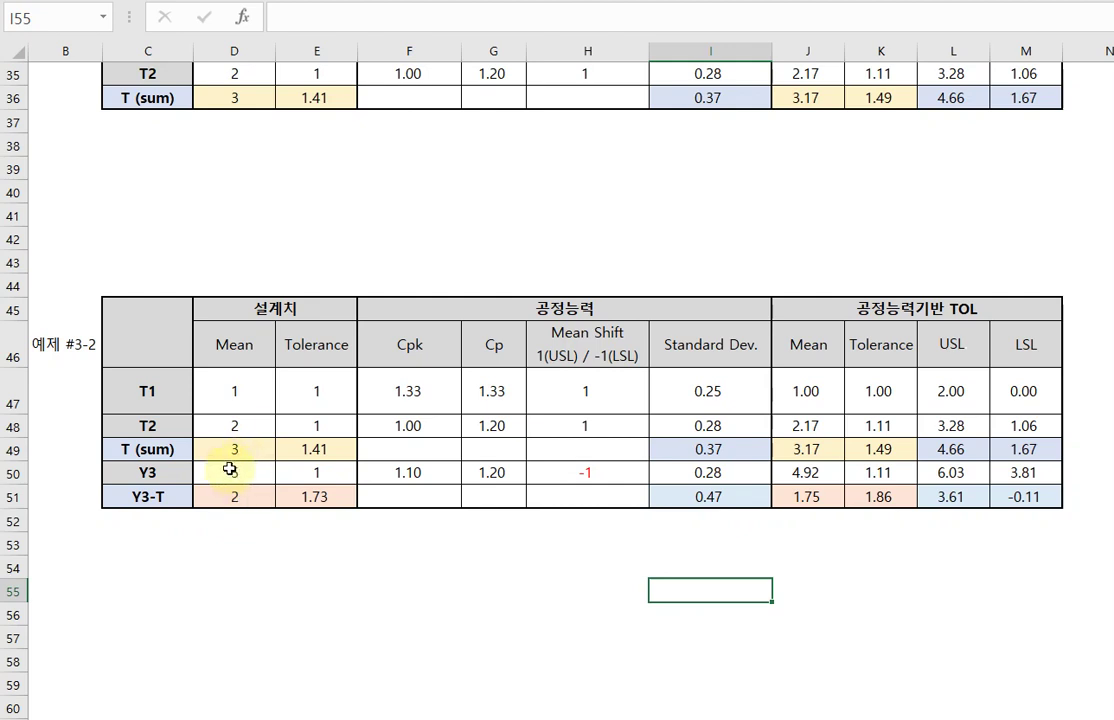
{"action": "left_click", "coordinate": [236, 472]}
{"action": "left_click", "coordinate": [238, 451]}
{"action": "left_click", "coordinate": [238, 490]}
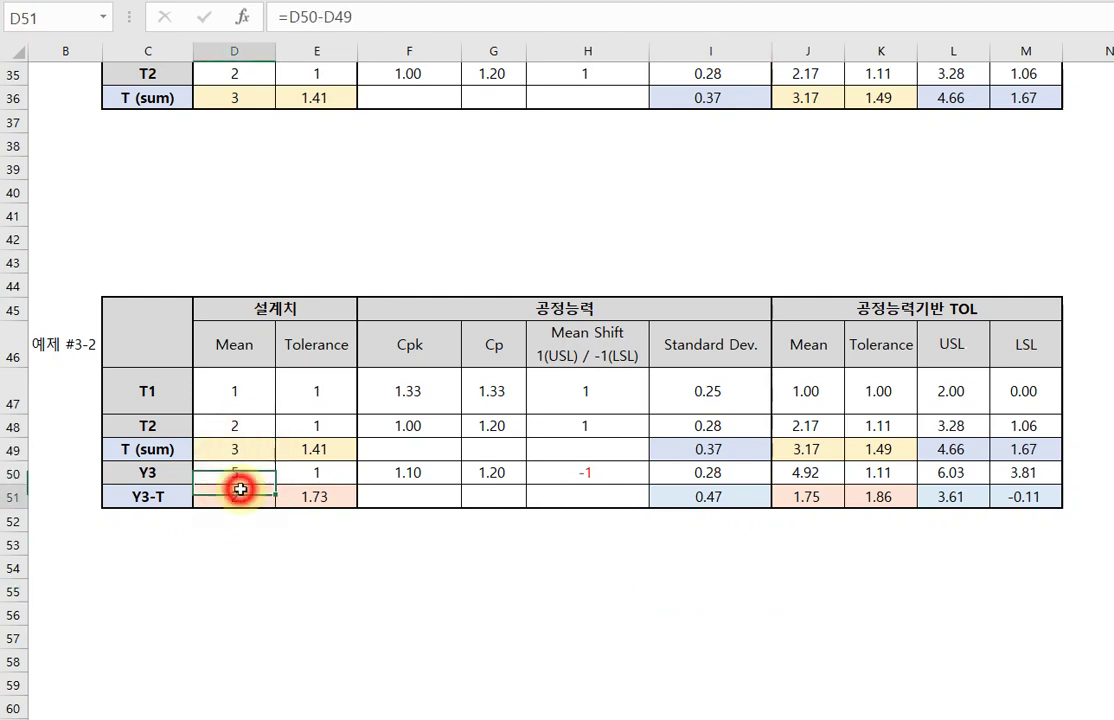
{"action": "left_click", "coordinate": [298, 474]}
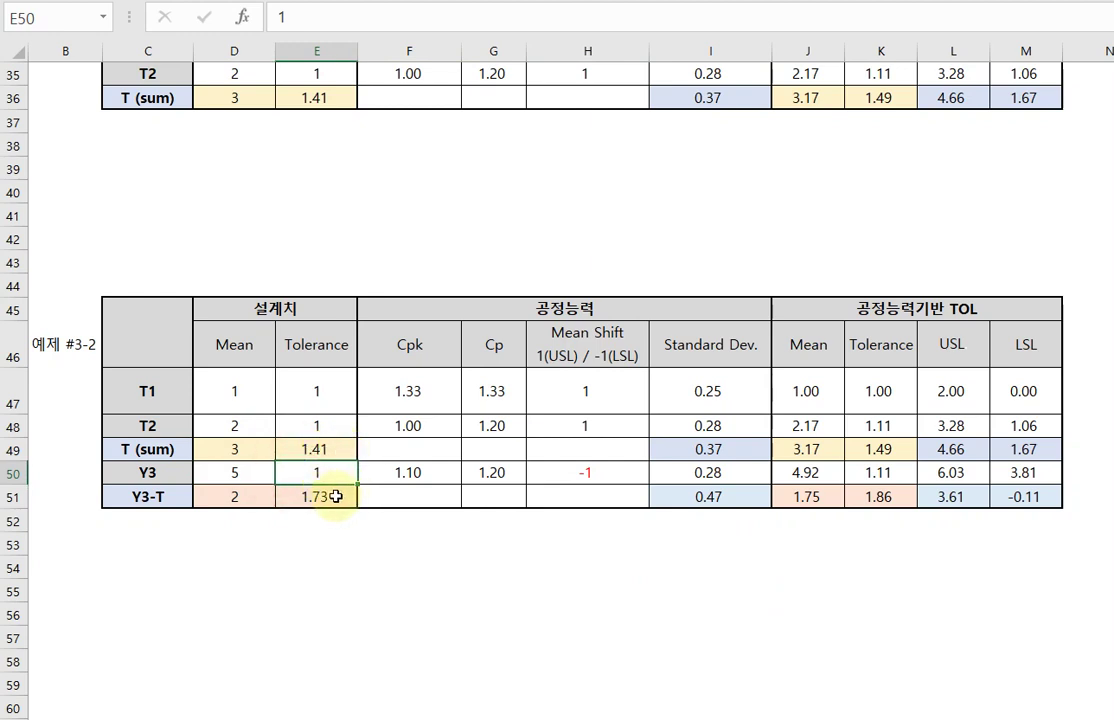
{"action": "left_click", "coordinate": [335, 496]}
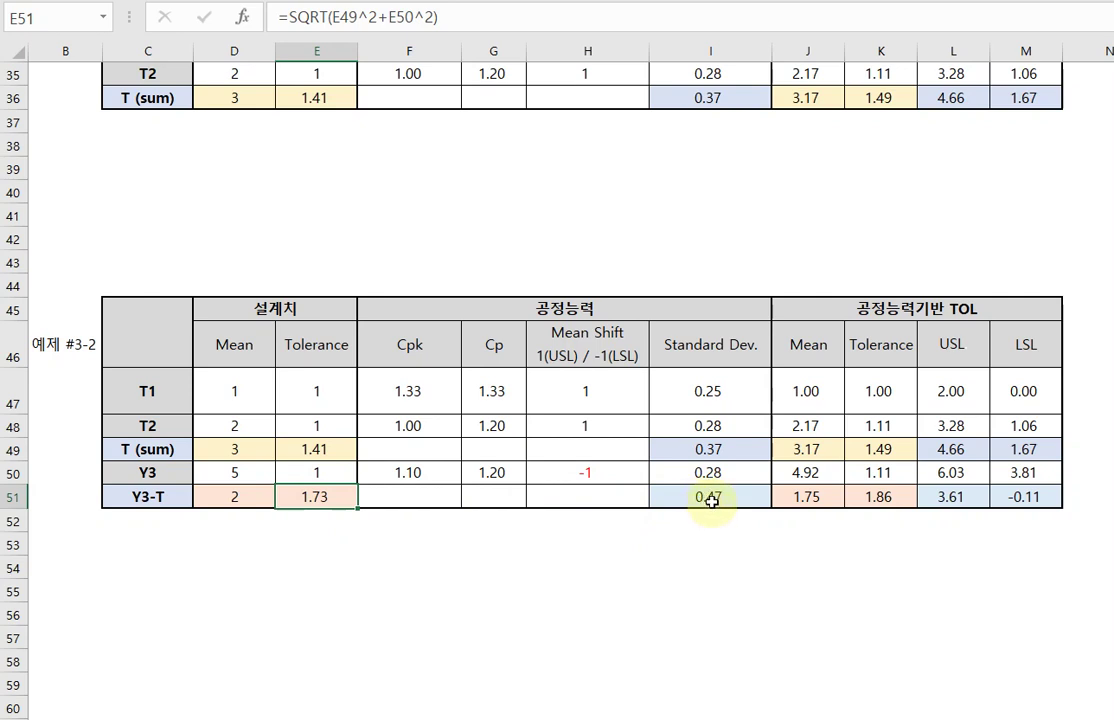
{"action": "left_click", "coordinate": [714, 497]}
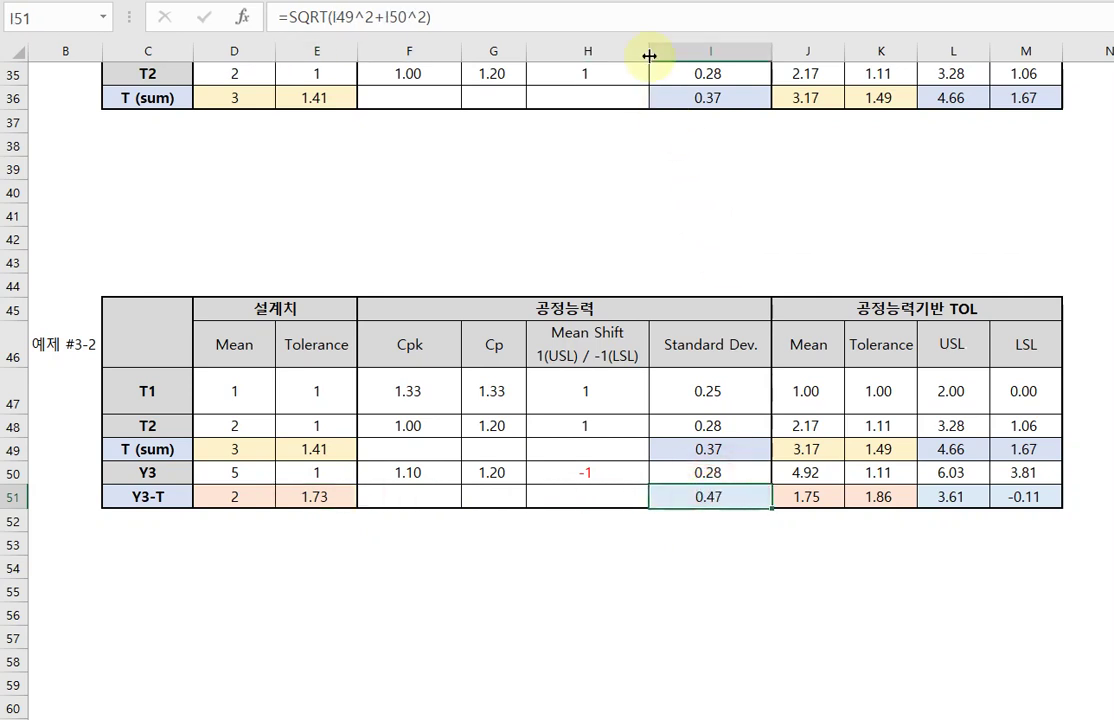
{"action": "left_click", "coordinate": [628, 18]}
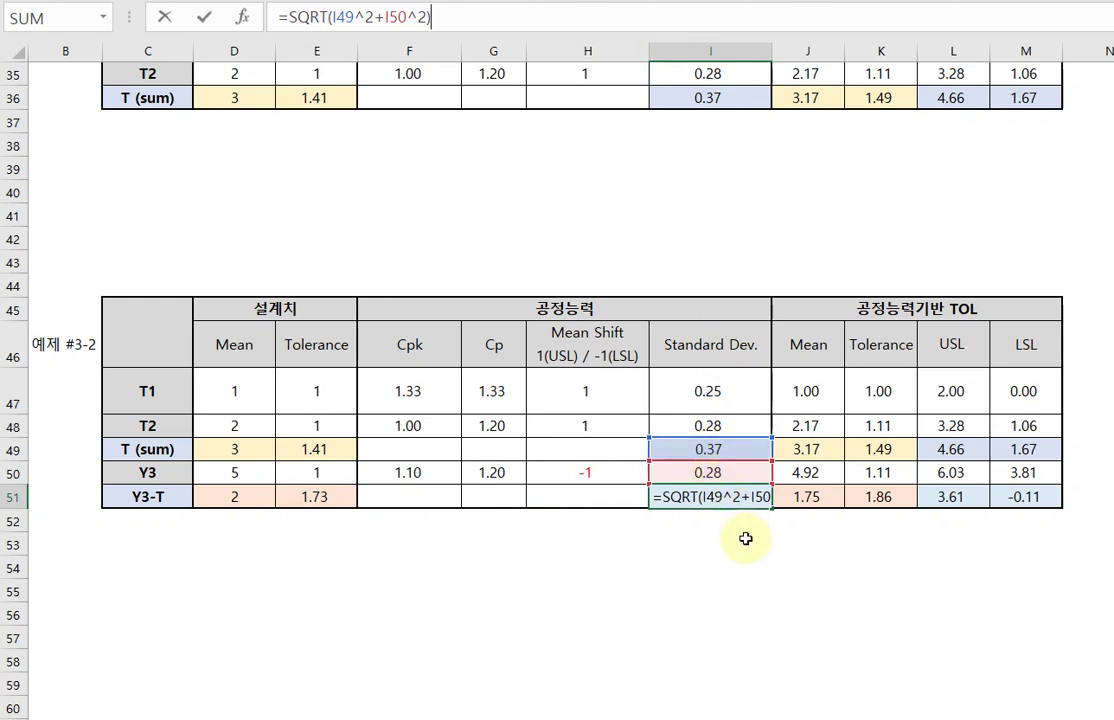
{"action": "key", "text": "ctrl+Return"}
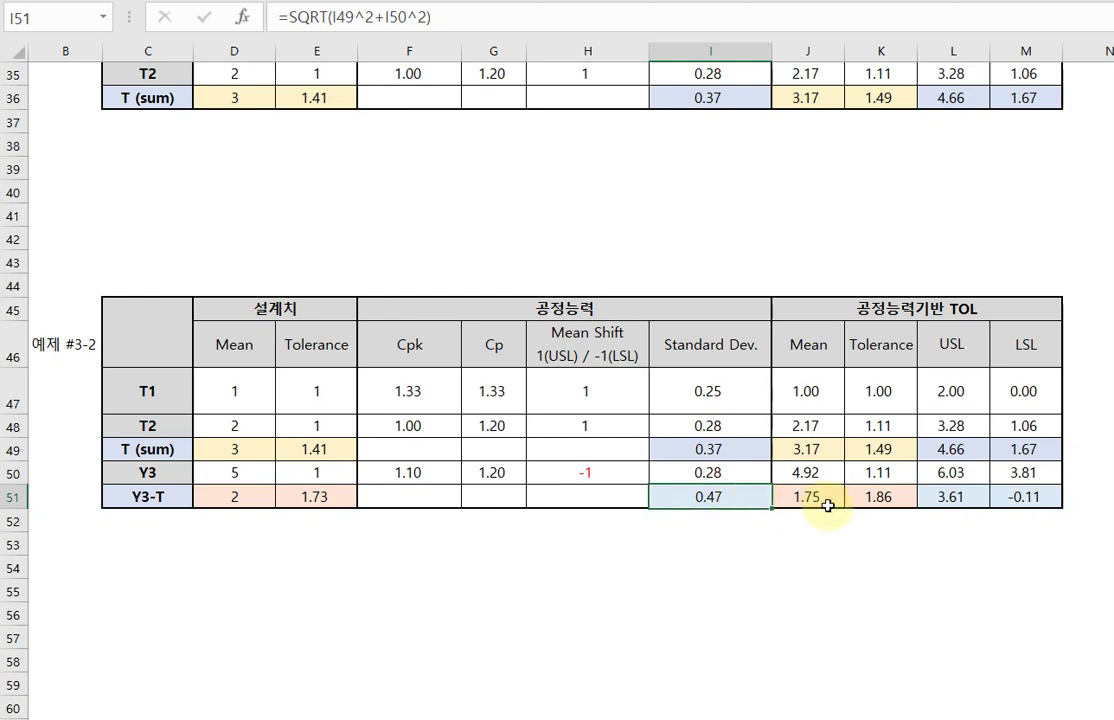
- Review the Y3-T row formulas: tolerance K51, means J50, J49, J51, USL L51 and LSL M51
{"action": "left_click", "coordinate": [860, 500]}
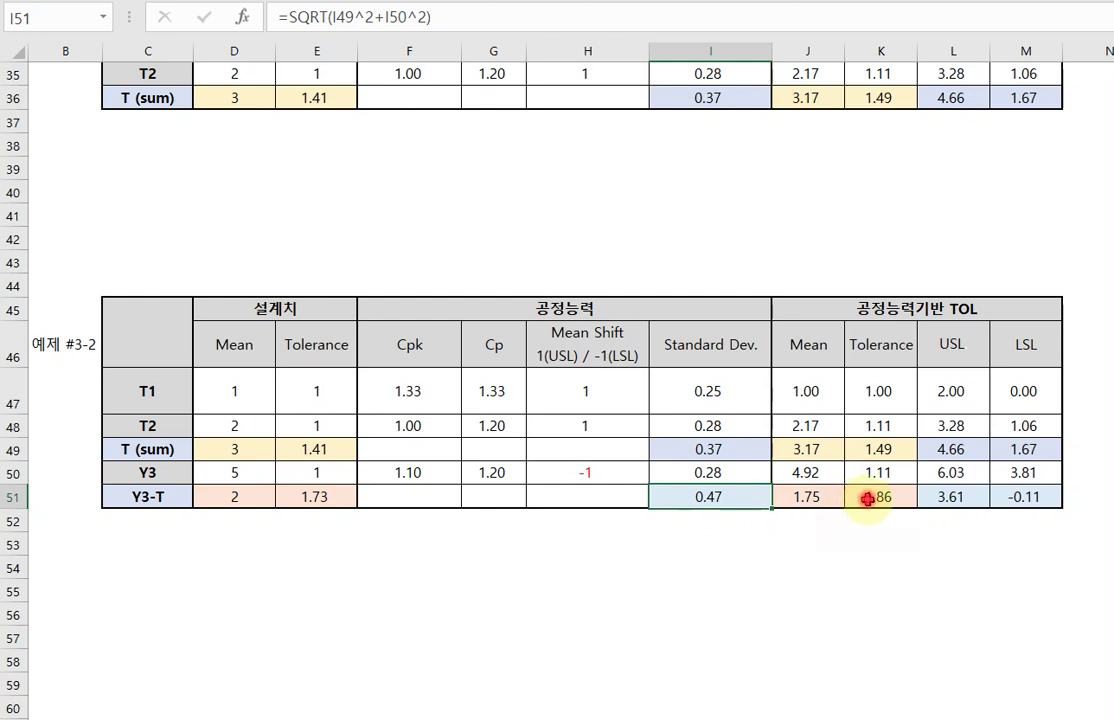
{"action": "left_click", "coordinate": [687, 12]}
{"action": "key", "text": "Escape"}
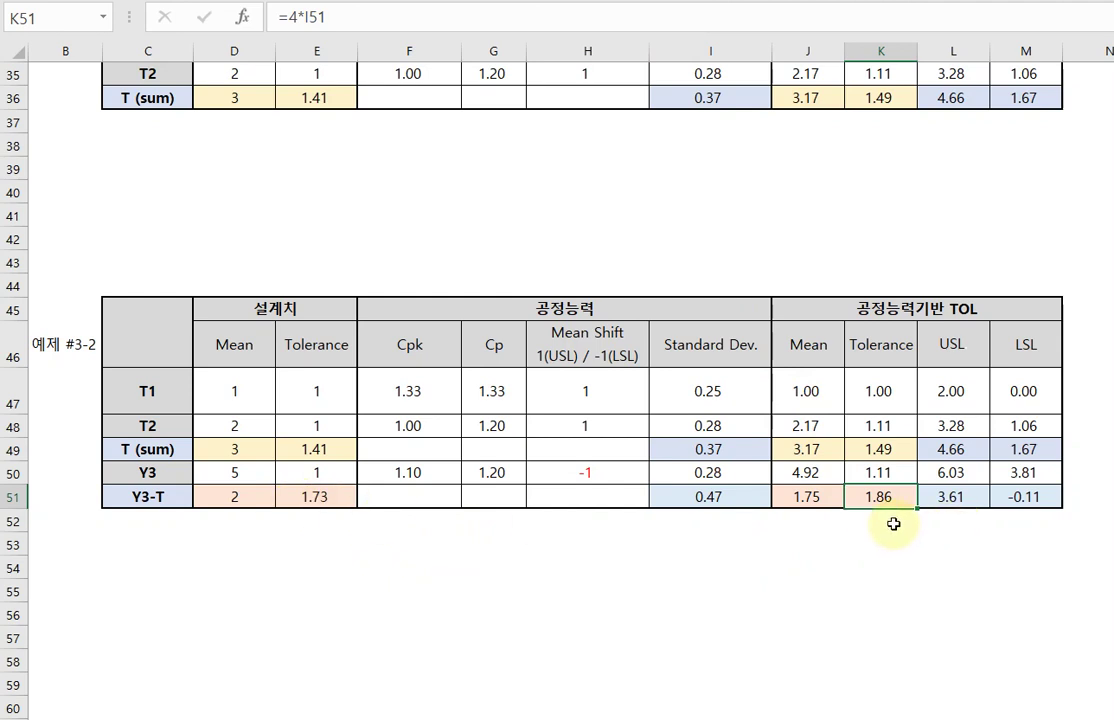
{"action": "left_click", "coordinate": [820, 473]}
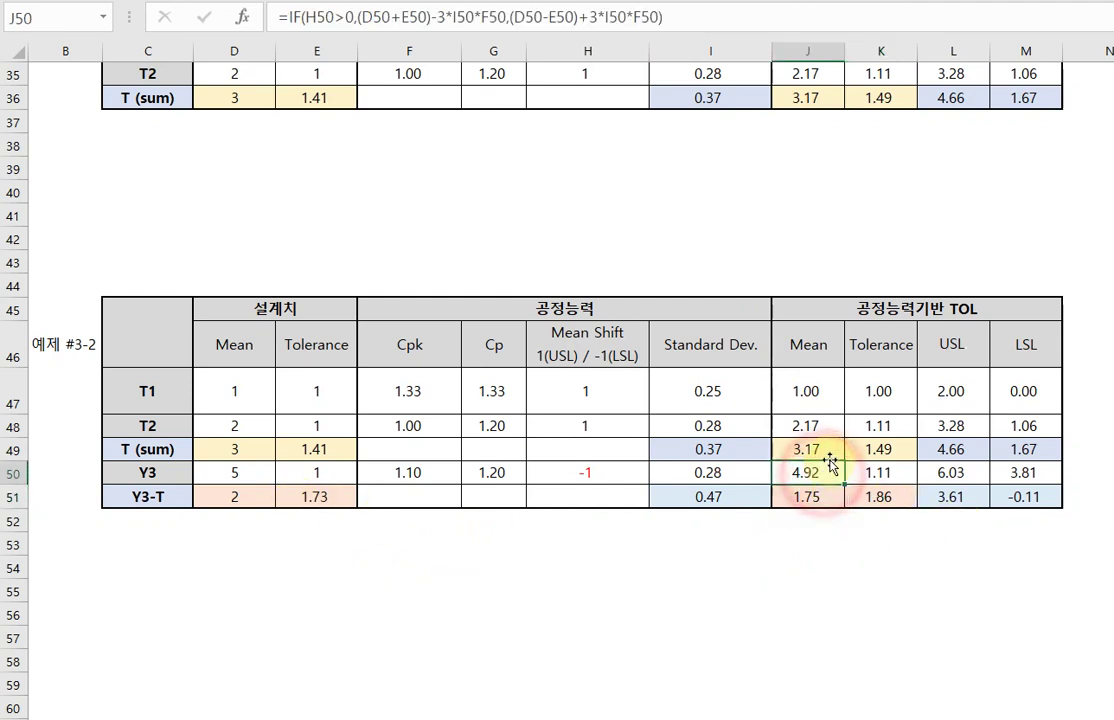
{"action": "left_click", "coordinate": [808, 449]}
{"action": "left_click", "coordinate": [812, 499]}
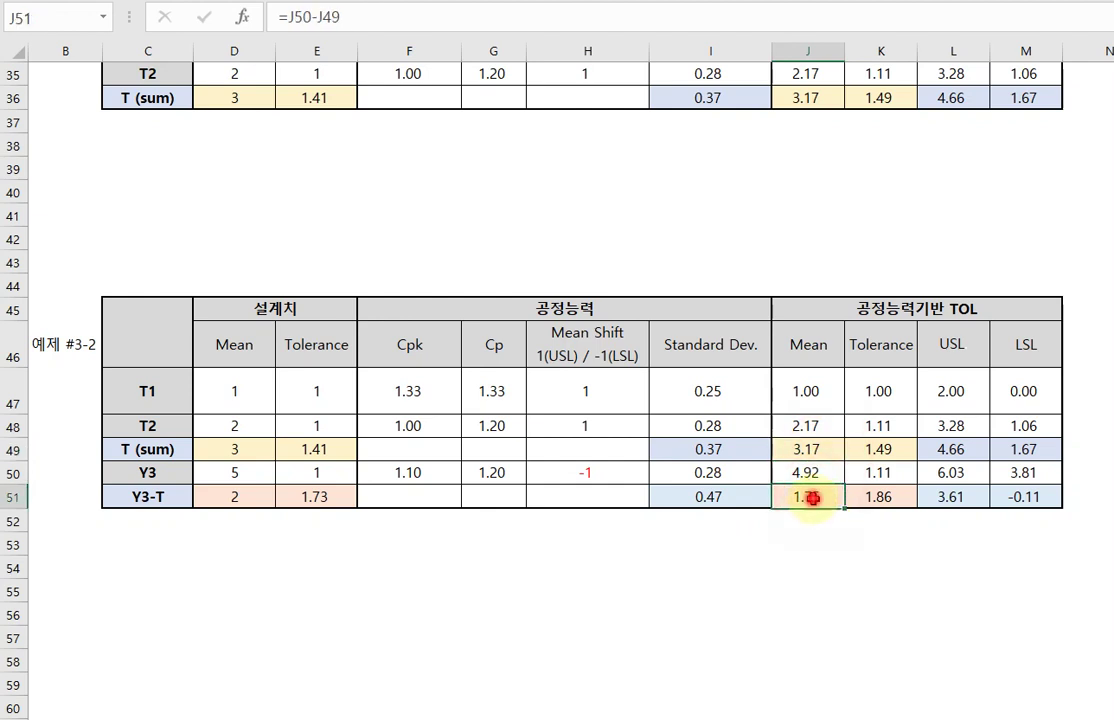
{"action": "left_click", "coordinate": [866, 496]}
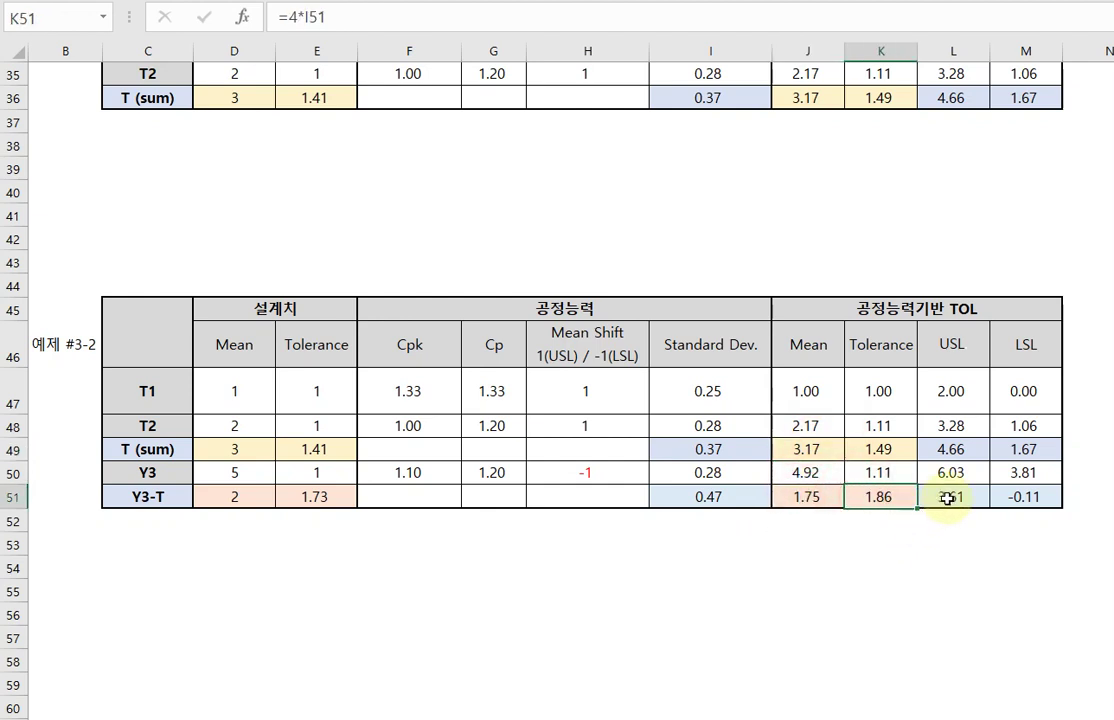
{"action": "left_click", "coordinate": [947, 498]}
{"action": "left_click", "coordinate": [1020, 497]}
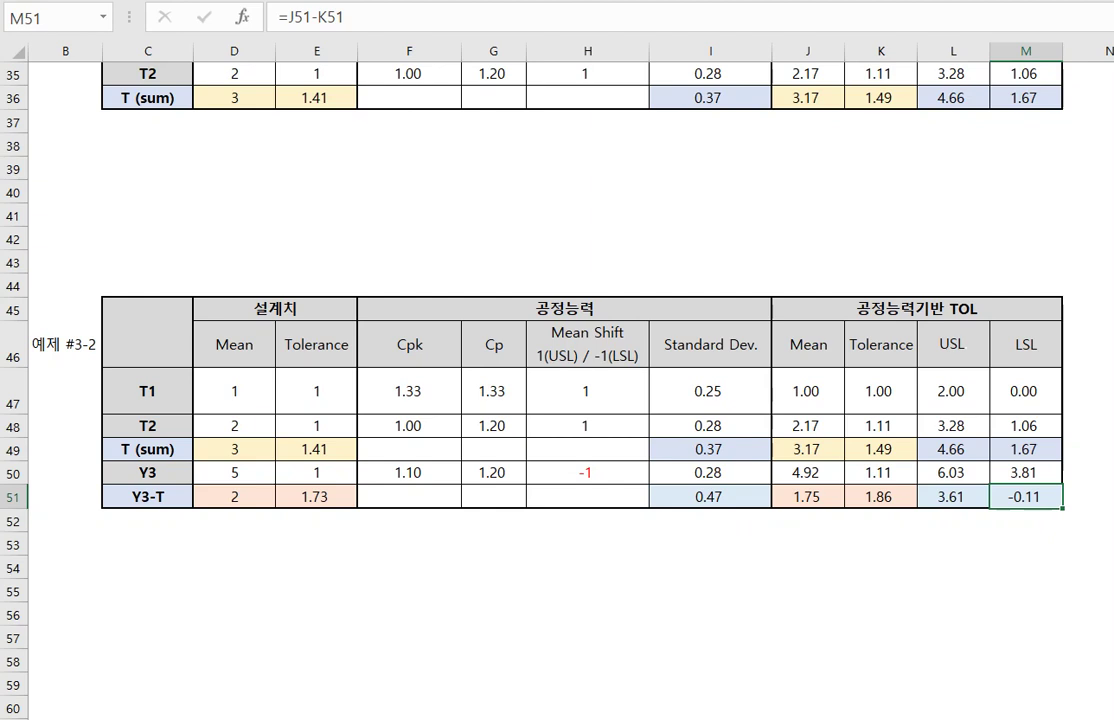
- Scroll the sheet right to bring the clearance defect-rate (PPM) table into view
{"action": "scroll", "coordinate": [560, 300], "scroll_direction": "right", "scroll_amount": 1}
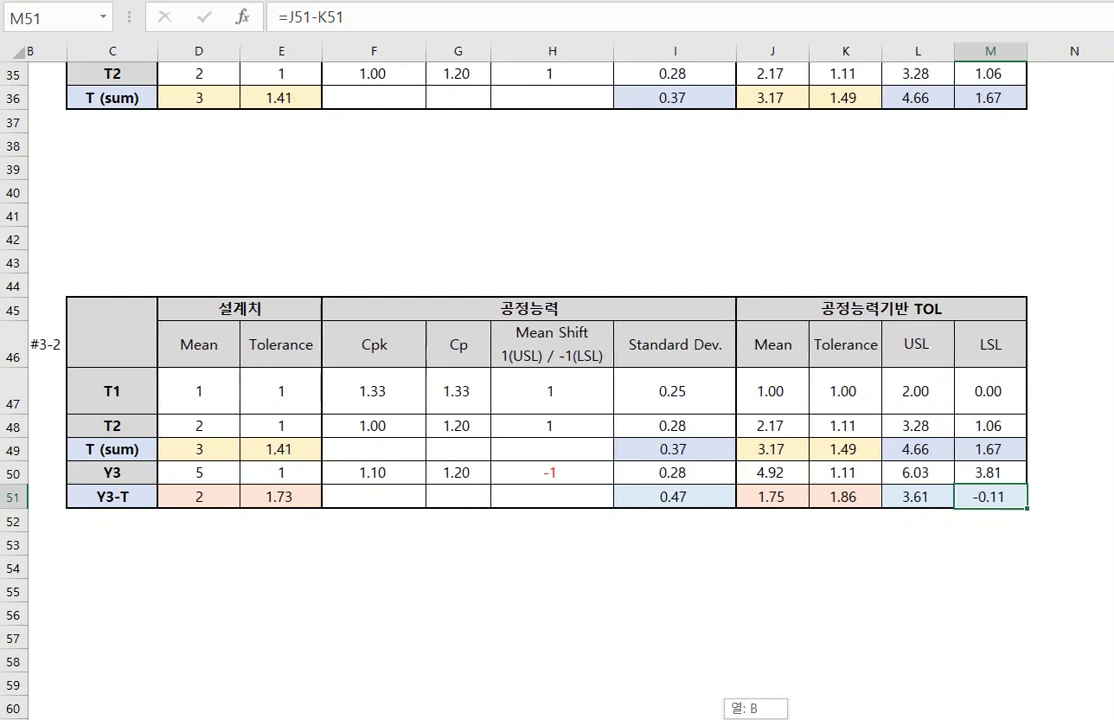
{"action": "scroll", "coordinate": [560, 300], "scroll_direction": "right", "scroll_amount": 1}
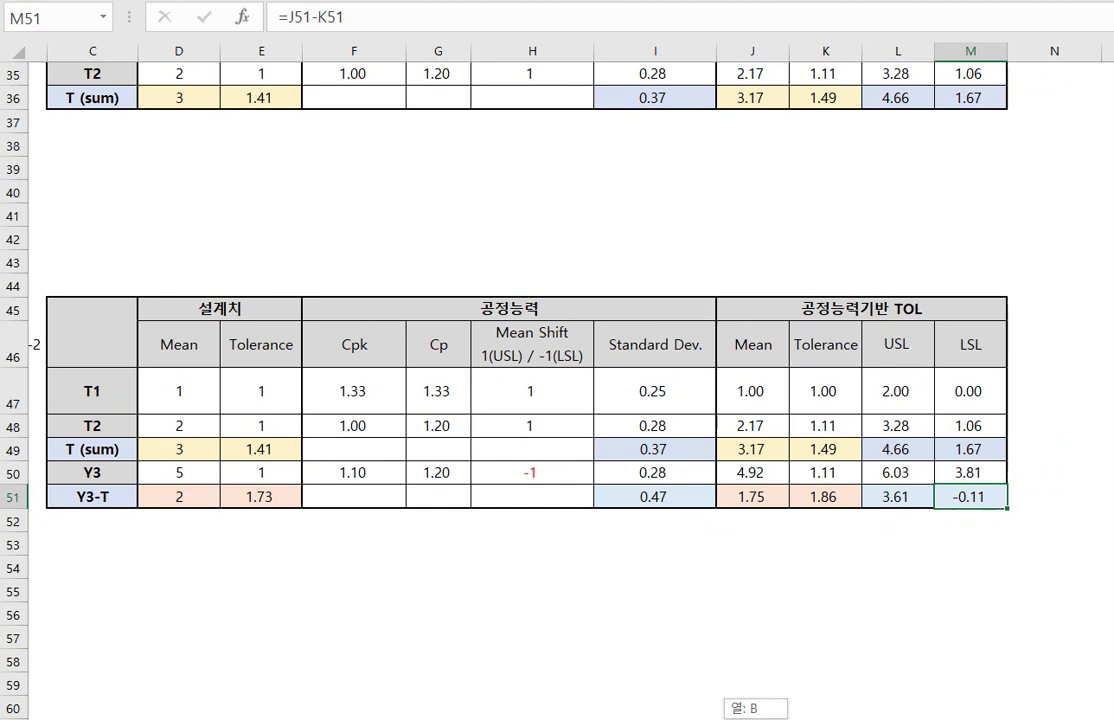
{"action": "scroll", "coordinate": [560, 300], "scroll_direction": "right", "scroll_amount": 1}
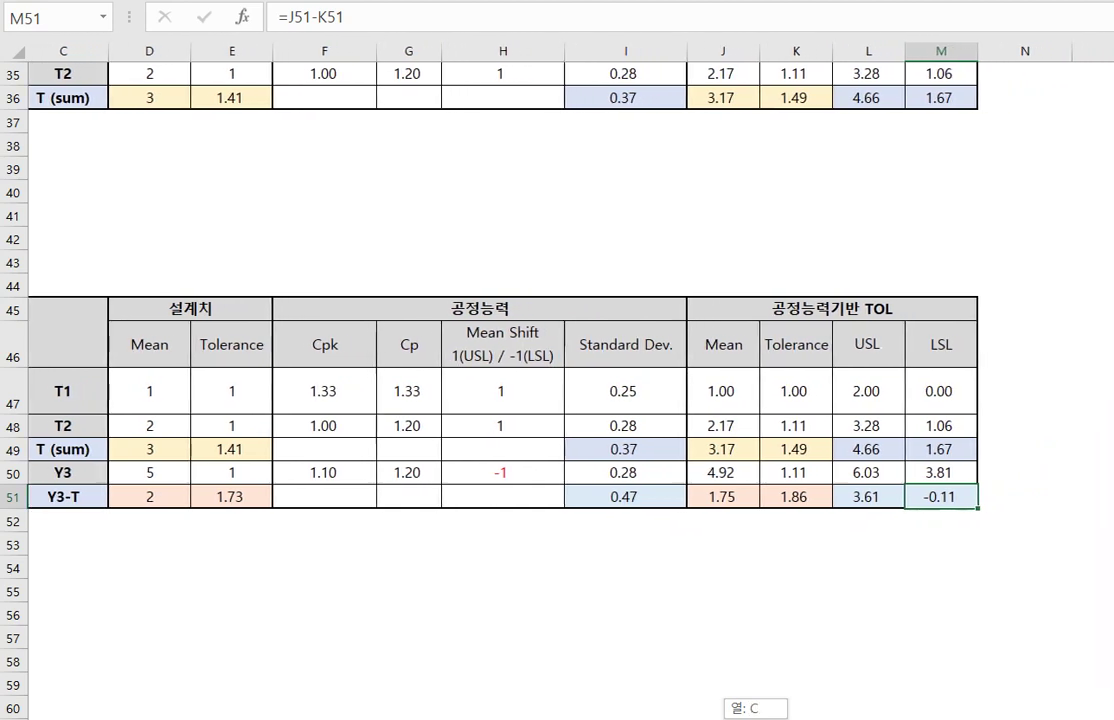
{"action": "scroll", "coordinate": [560, 300], "scroll_direction": "right", "scroll_amount": 3}
{"action": "scroll", "coordinate": [560, 300], "scroll_direction": "right", "scroll_amount": 3}
{"action": "scroll", "coordinate": [560, 300], "scroll_direction": "right", "scroll_amount": 3}
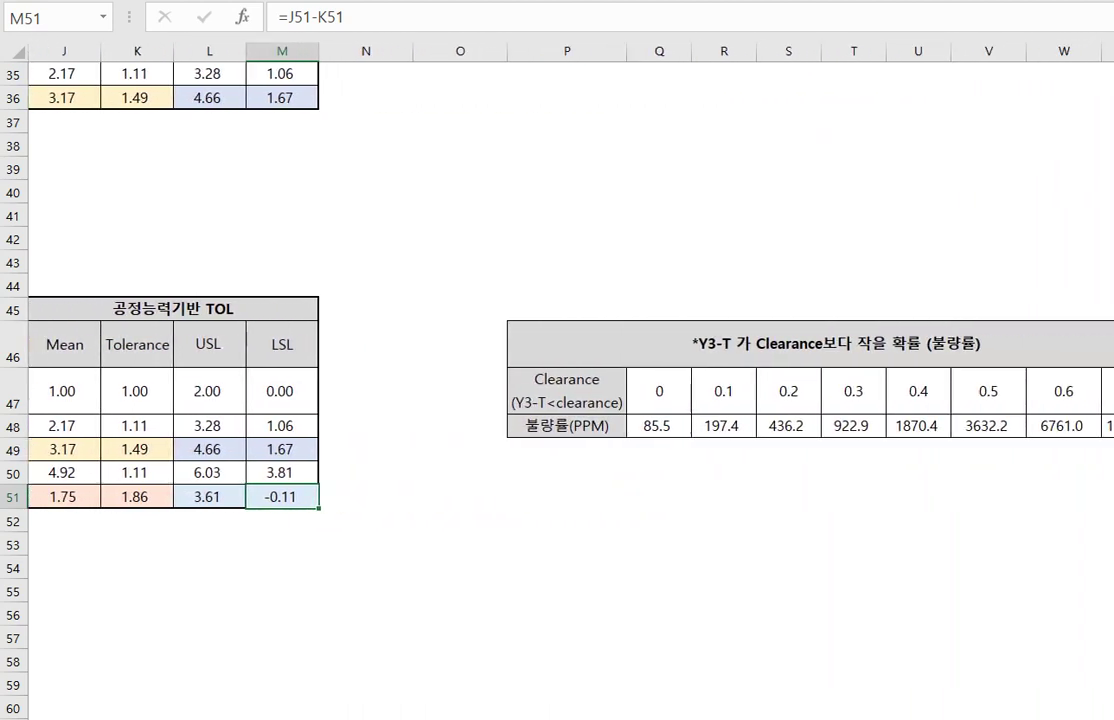
{"action": "scroll", "coordinate": [903, 694], "scroll_direction": "right", "scroll_amount": 1}
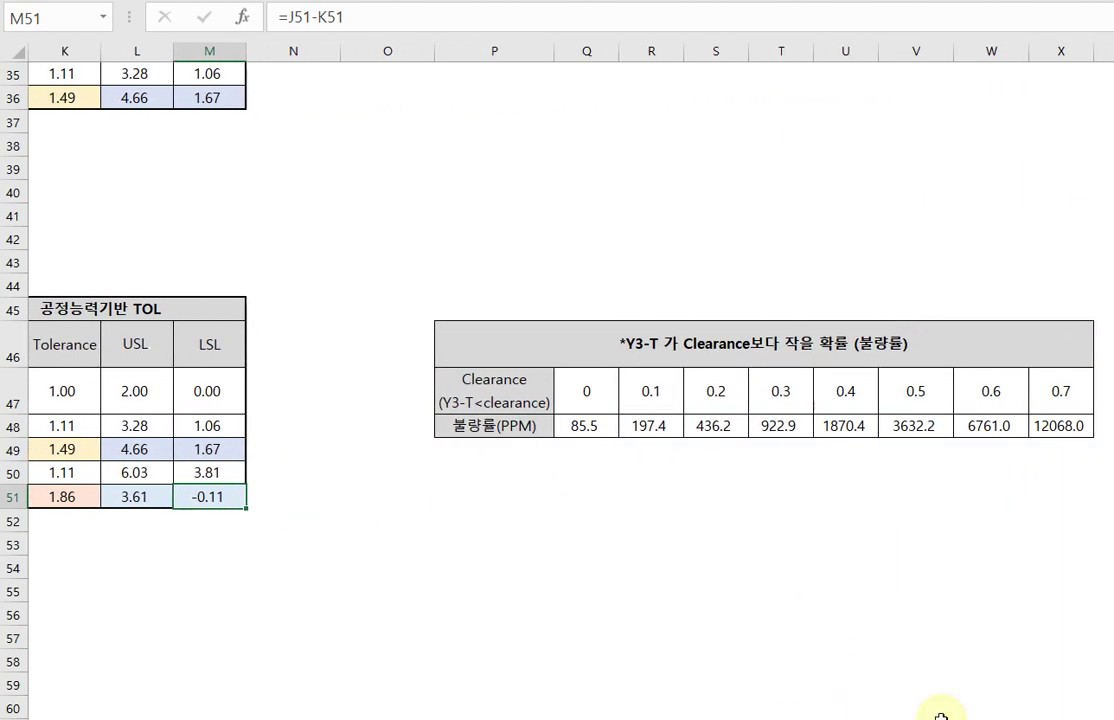
{"action": "left_click", "coordinate": [589, 399]}
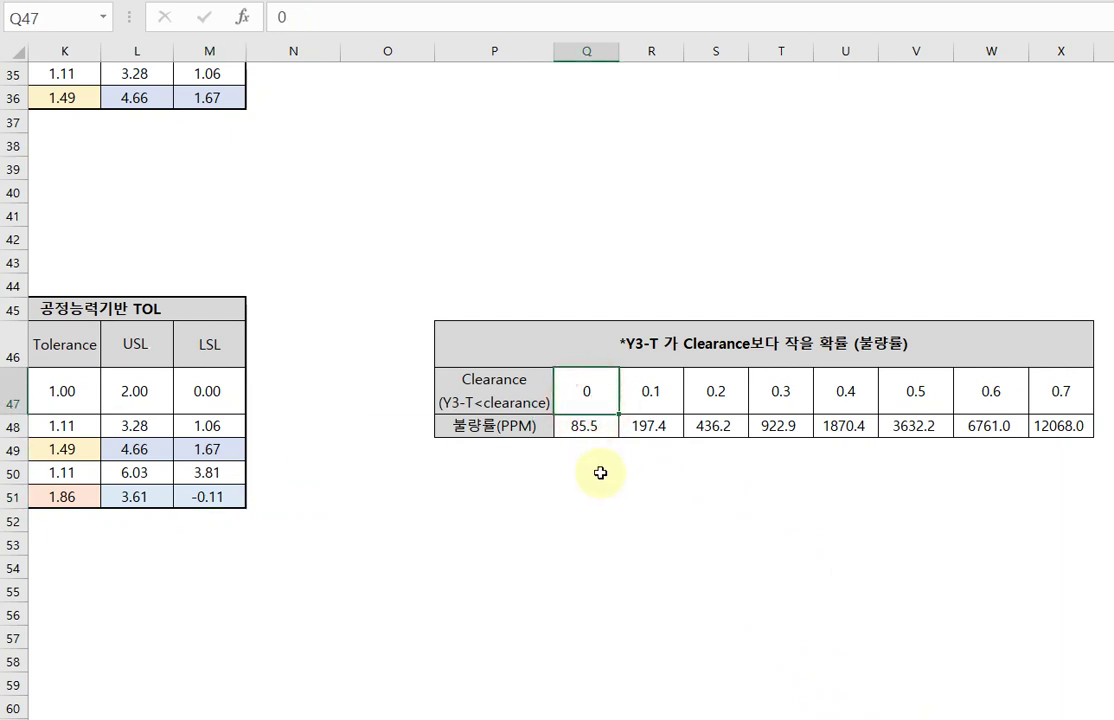
{"action": "left_click", "coordinate": [597, 430]}
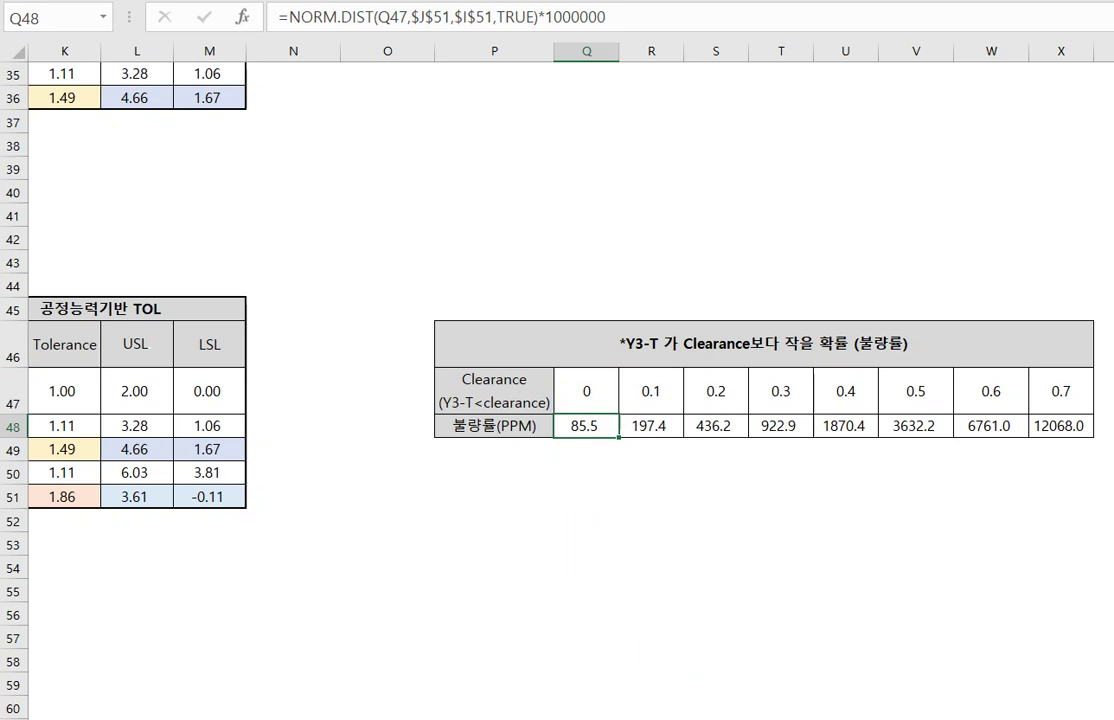
{"action": "scroll", "coordinate": [587, 650], "scroll_direction": "left", "scroll_amount": 3}
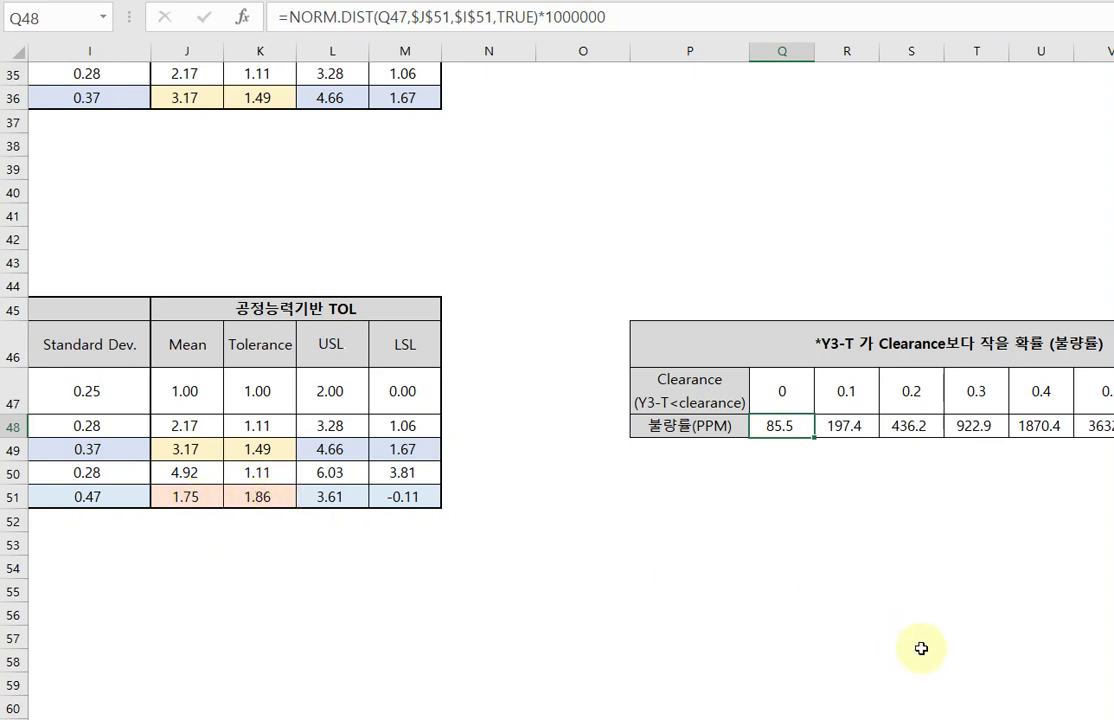
{"action": "scroll", "coordinate": [921, 648], "scroll_direction": "right", "scroll_amount": 3}
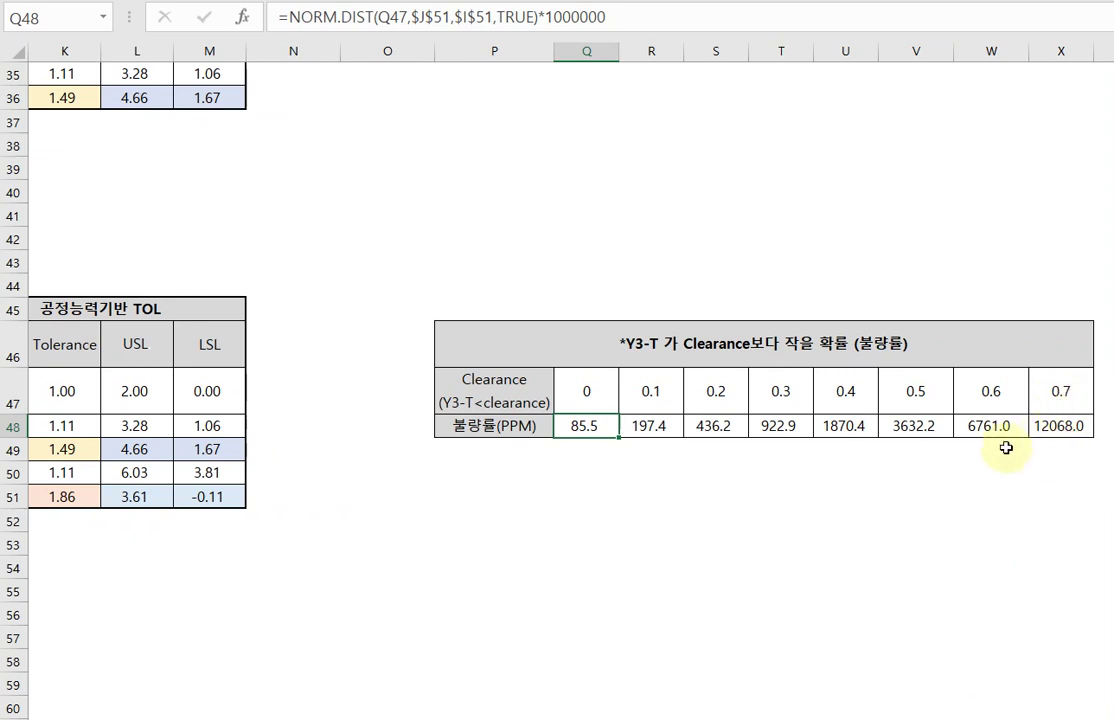
{"action": "scroll", "coordinate": [805, 617], "scroll_direction": "left", "scroll_amount": 2}
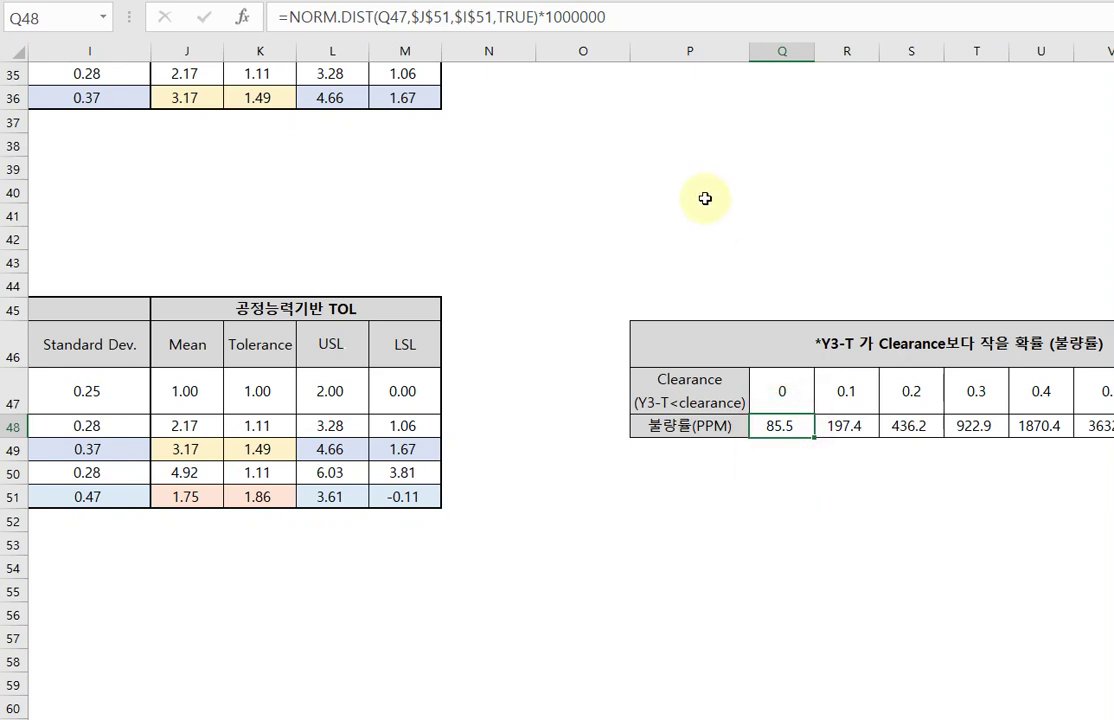
{"action": "left_click", "coordinate": [645, 15]}
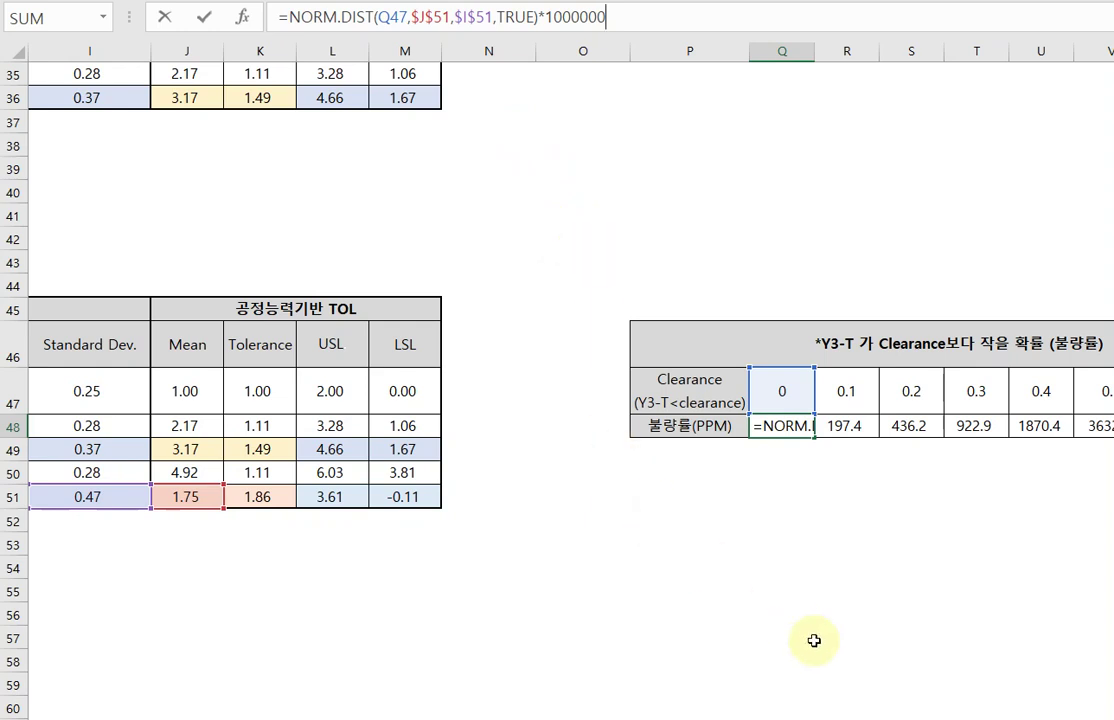
{"action": "scroll", "coordinate": [785, 600], "scroll_direction": "left", "scroll_amount": 2}
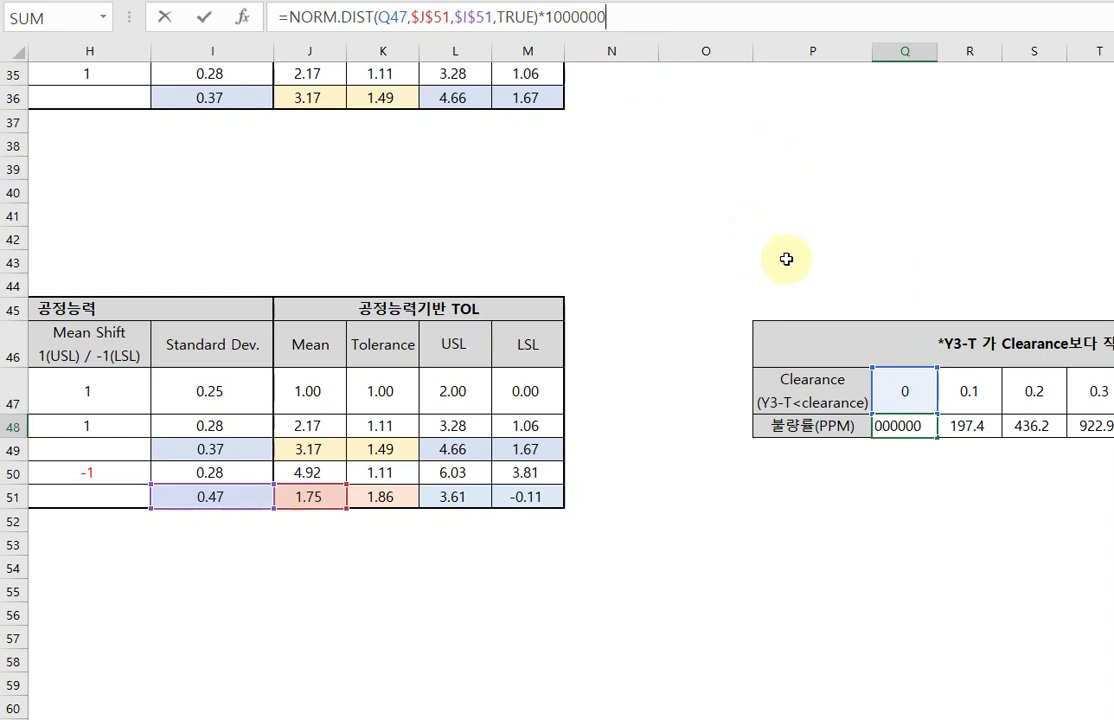
{"action": "key", "text": "ctrl+Return"}
- Start a =norm.dist( formula in P44 and bring up the normal-distribution sketch for reference
{"action": "left_click", "coordinate": [883, 303]}
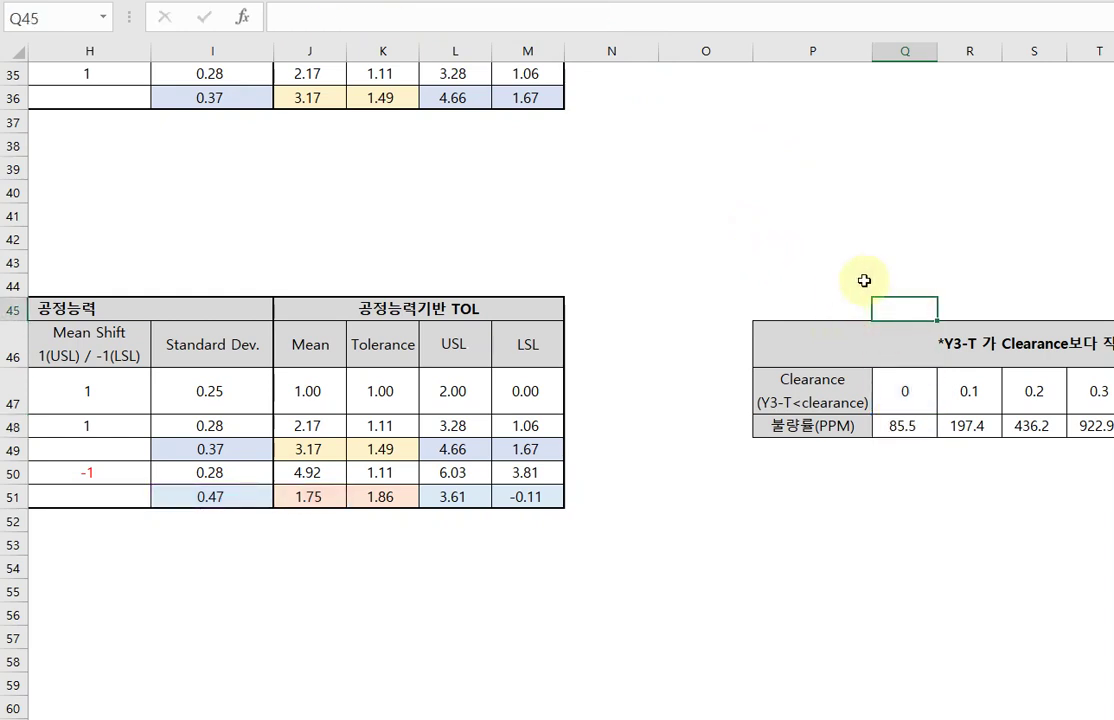
{"action": "left_click", "coordinate": [883, 278]}
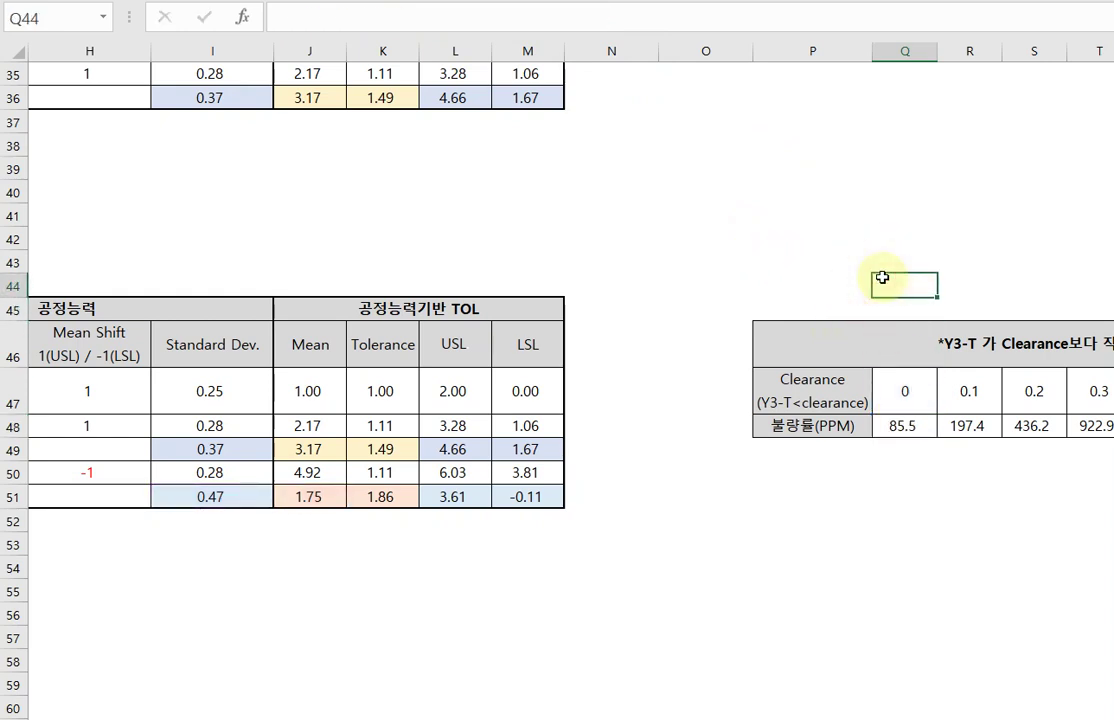
{"action": "left_click", "coordinate": [835, 285]}
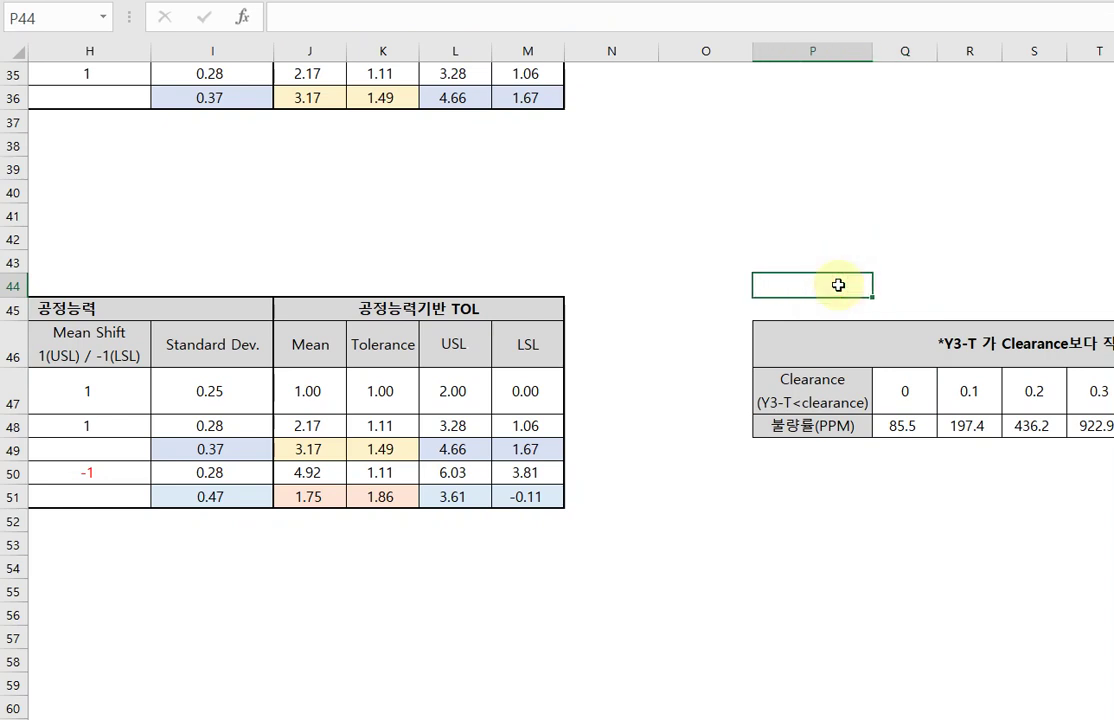
{"action": "type", "text": "="}
{"action": "type", "text": "norm"}
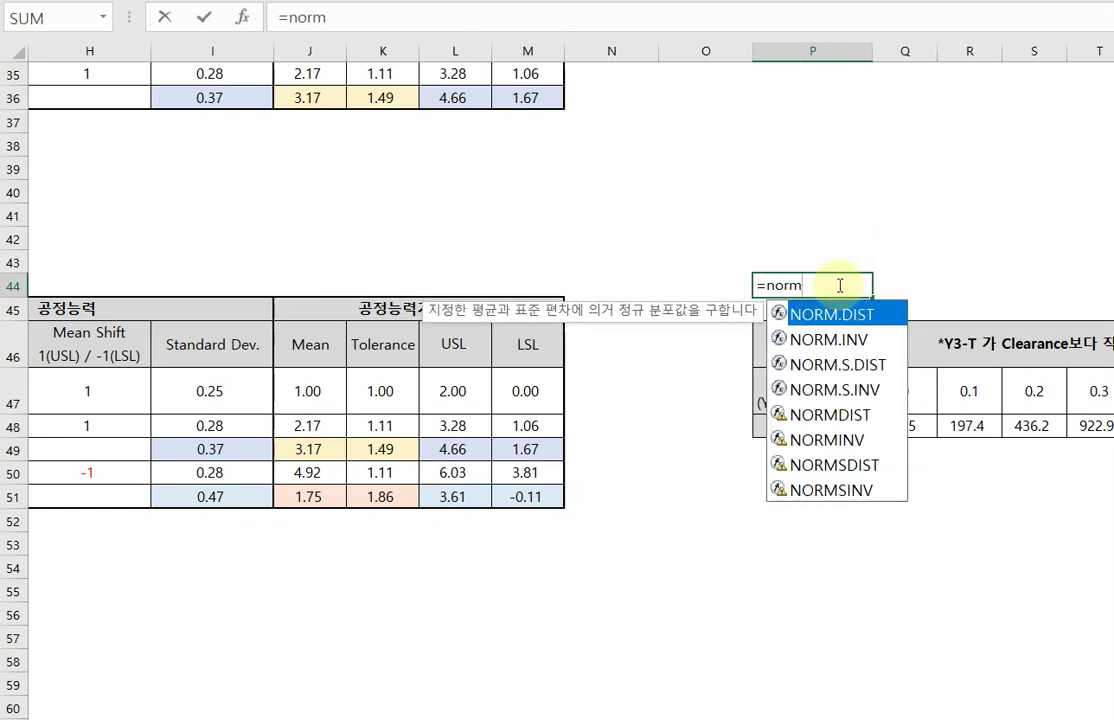
{"action": "type", "text": ".dist"}
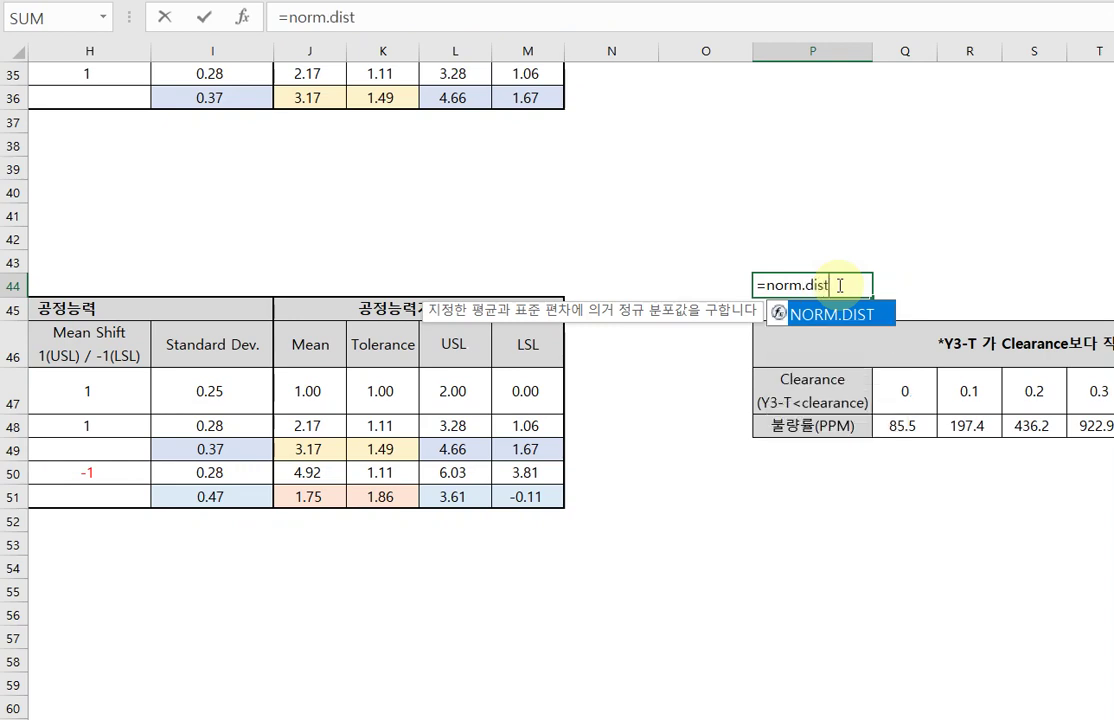
{"action": "type", "text": "("}
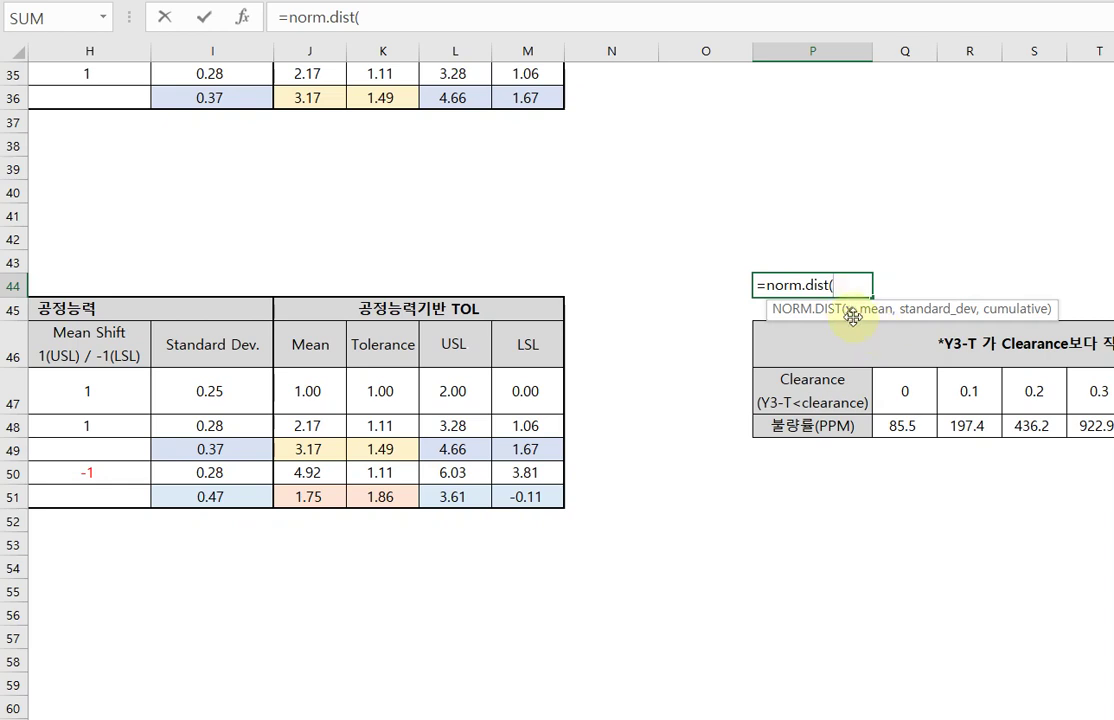
{"action": "key", "text": "alt+Tab"}
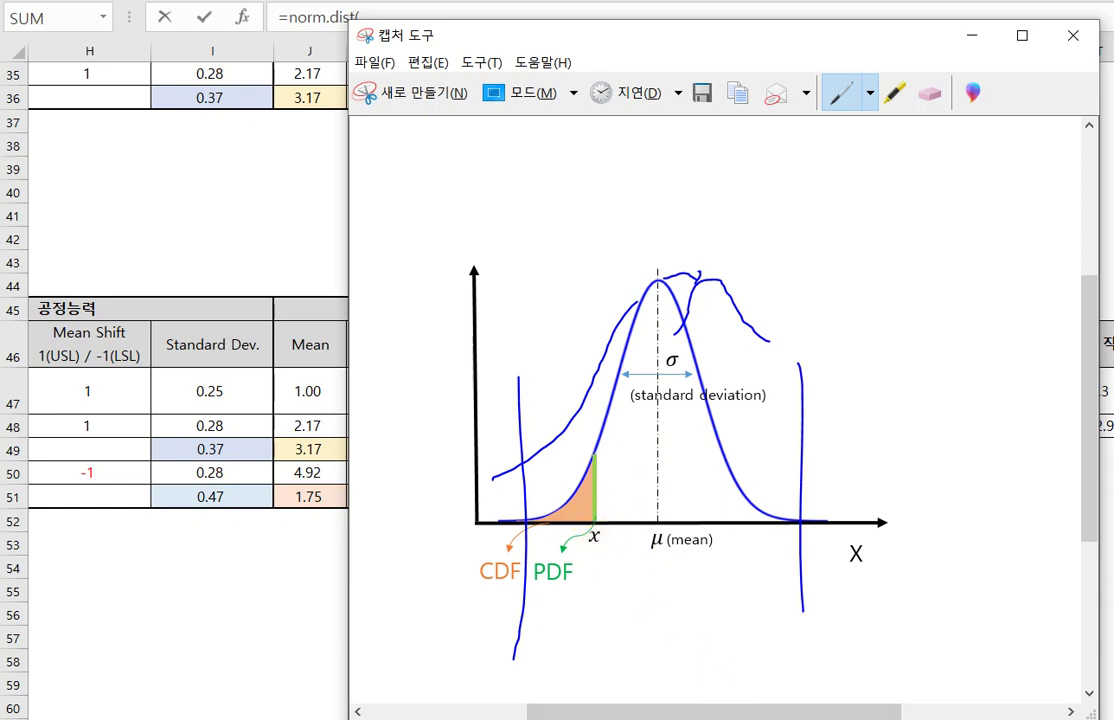
- Switch from the normal-distribution sketch back to Excel with the unfinished P44 formula
{"action": "key", "text": "alt+Tab"}
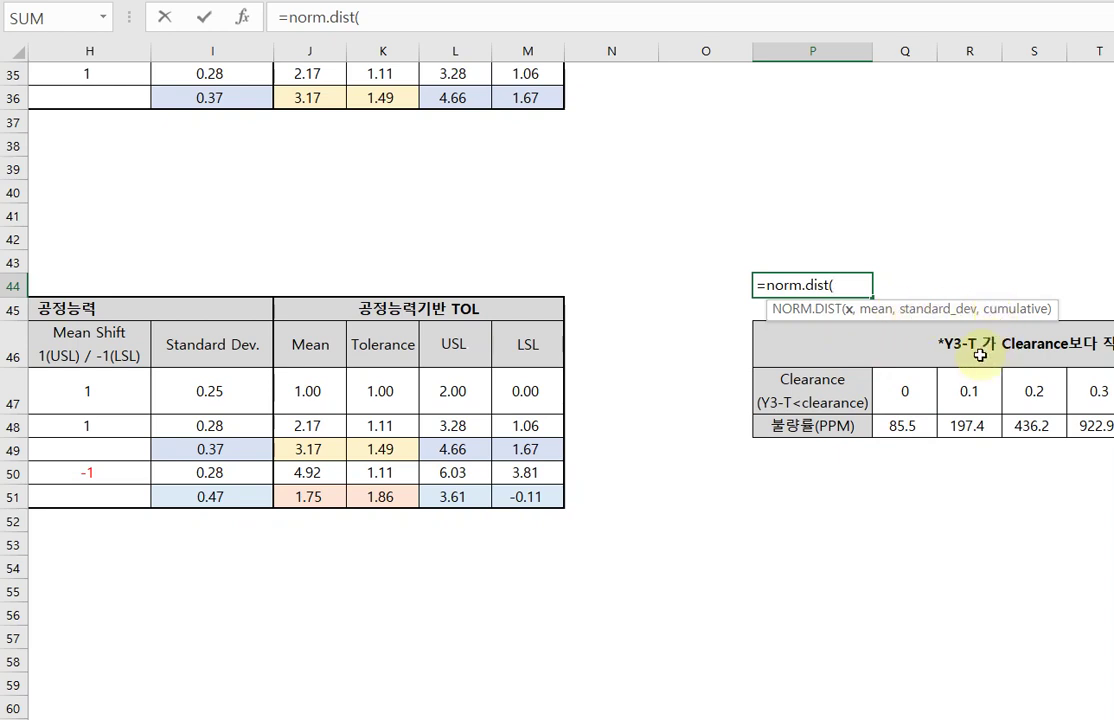
- Cancel the unfinished NORM.DIST entry in P44 and review the Q48 PPM formula without changing it
{"action": "key", "text": "Escape"}
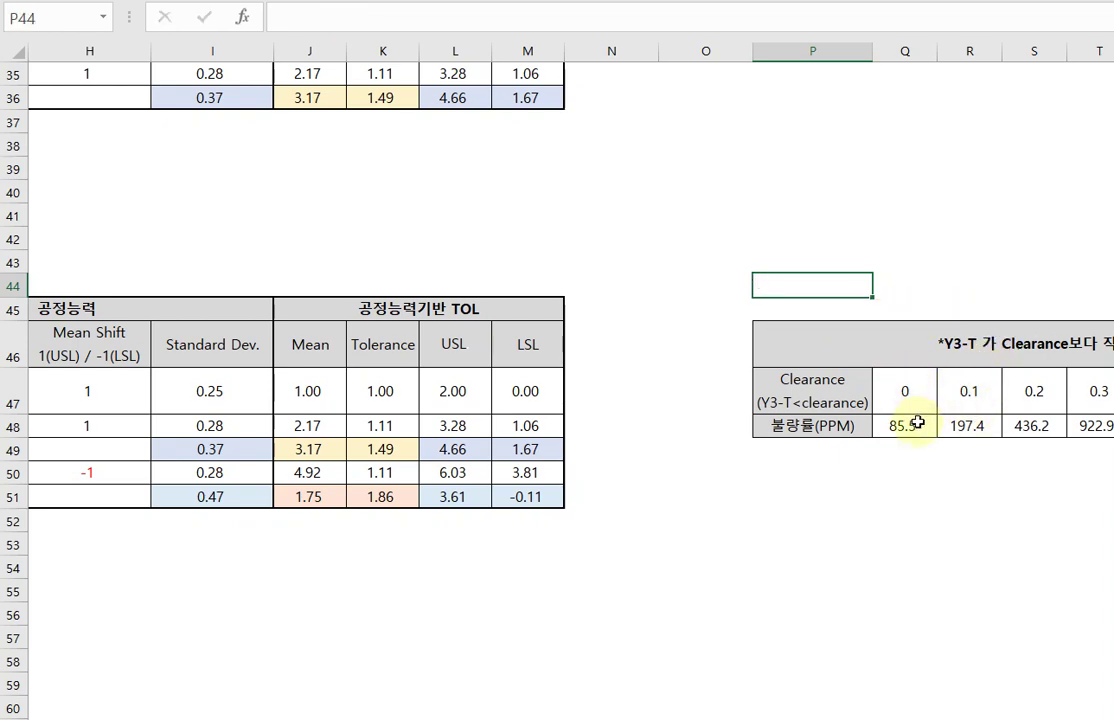
{"action": "left_click", "coordinate": [916, 423]}
{"action": "left_click", "coordinate": [674, 19]}
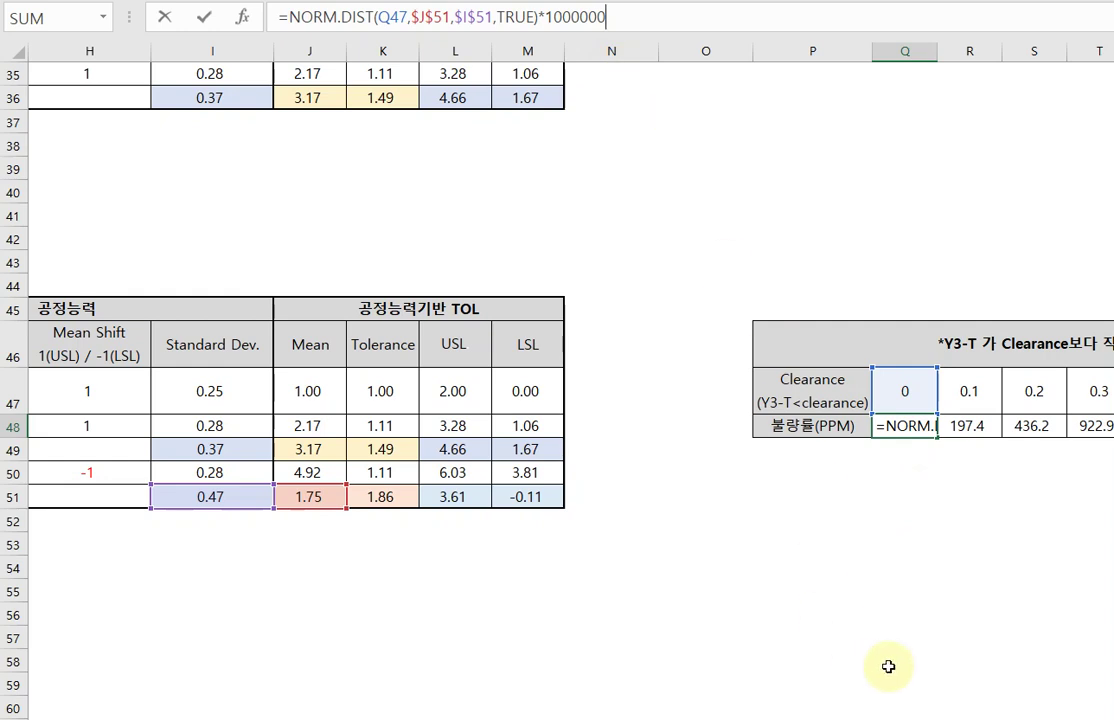
{"action": "left_click_drag", "start_coordinate": [885, 719], "coordinate": [905, 719]}
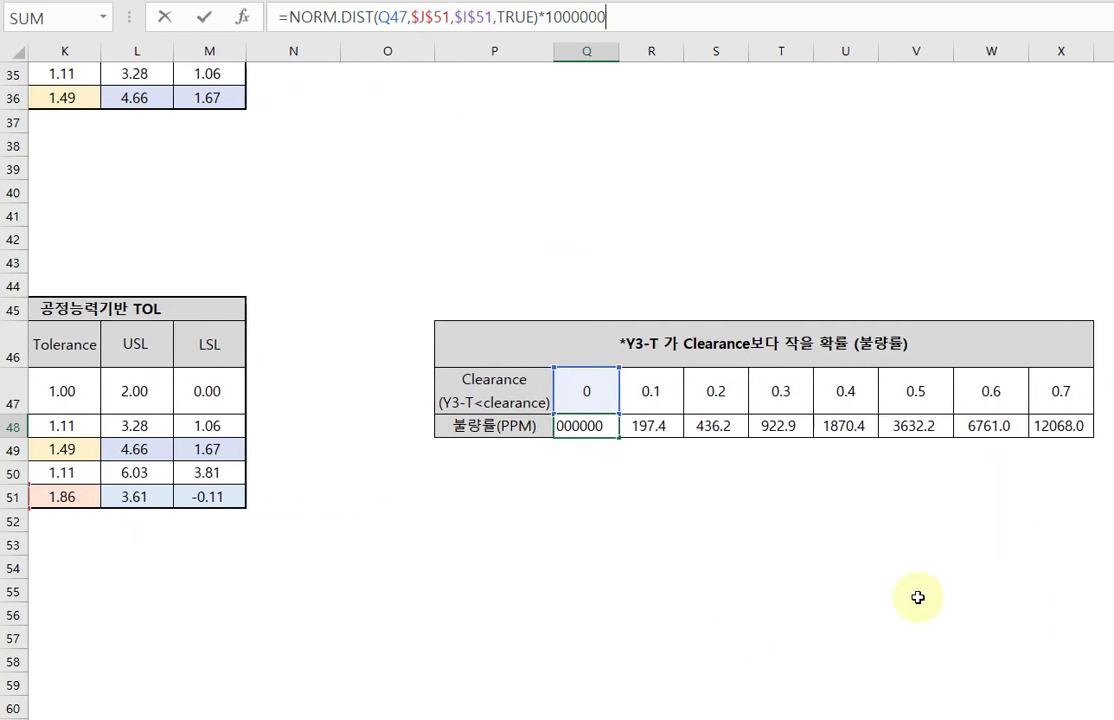
{"action": "left_click", "coordinate": [918, 593]}
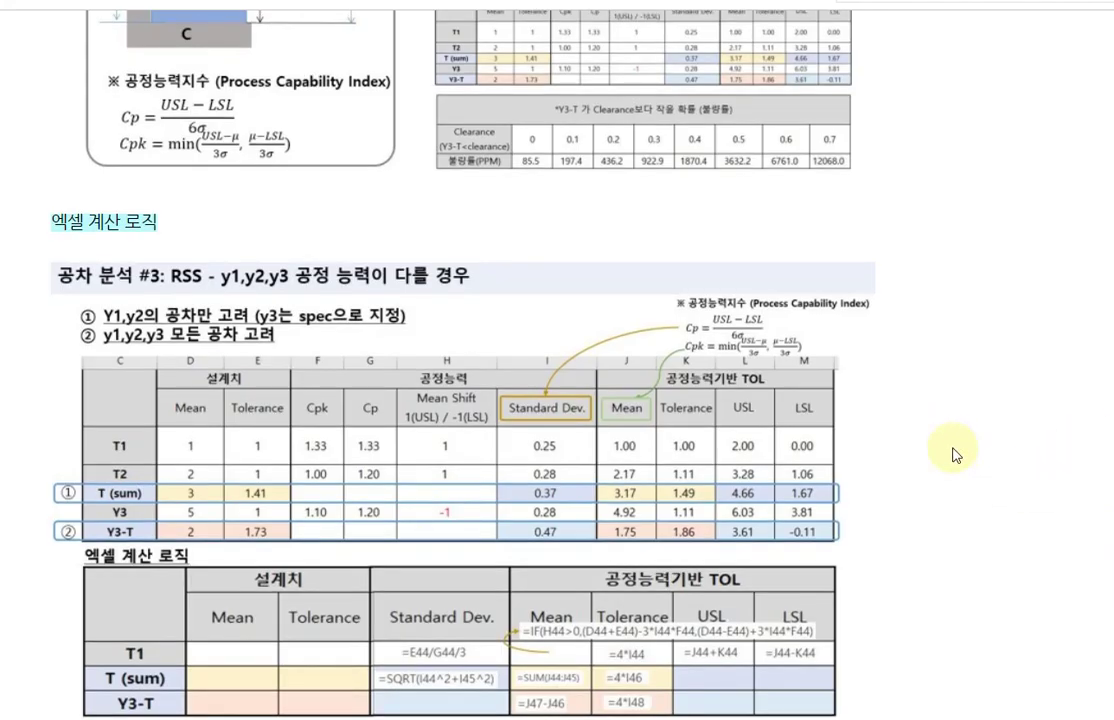
- Scroll the blog post down to the Clearance PPM table, then back up to the 문제정의 section
{"action": "scroll", "coordinate": [957, 454], "scroll_direction": "down", "scroll_amount": 2}
{"action": "scroll", "coordinate": [957, 447], "scroll_direction": "down", "scroll_amount": 4}
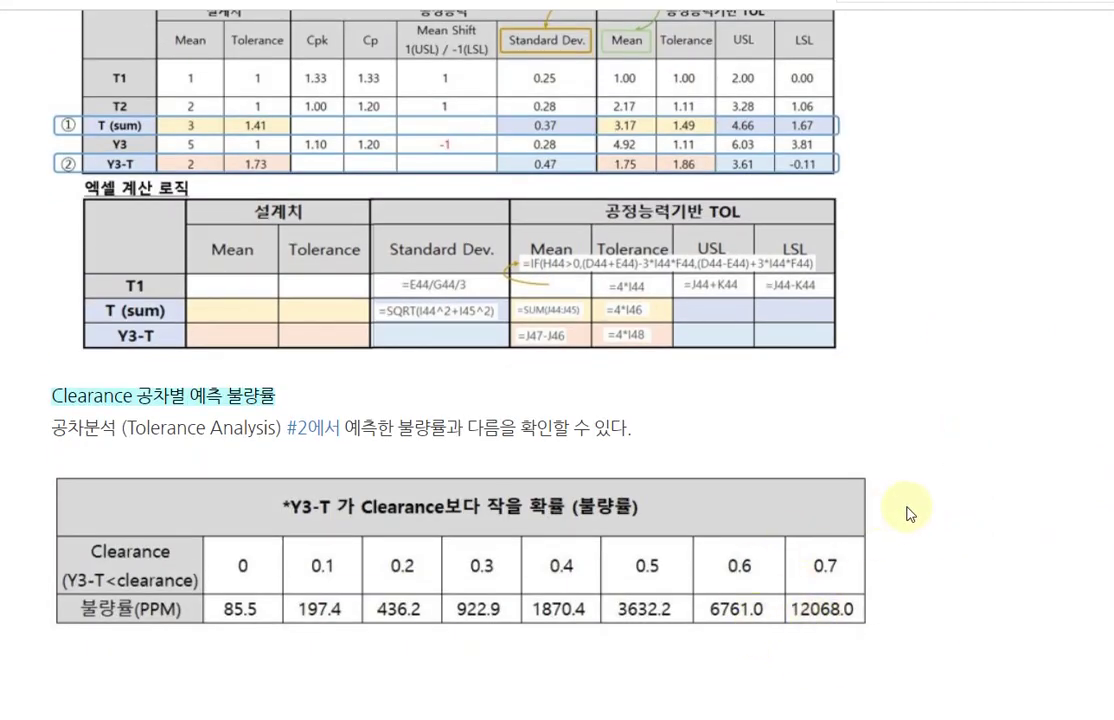
{"action": "scroll", "coordinate": [968, 510], "scroll_direction": "up", "scroll_amount": 3}
{"action": "scroll", "coordinate": [968, 507], "scroll_direction": "up", "scroll_amount": 8}
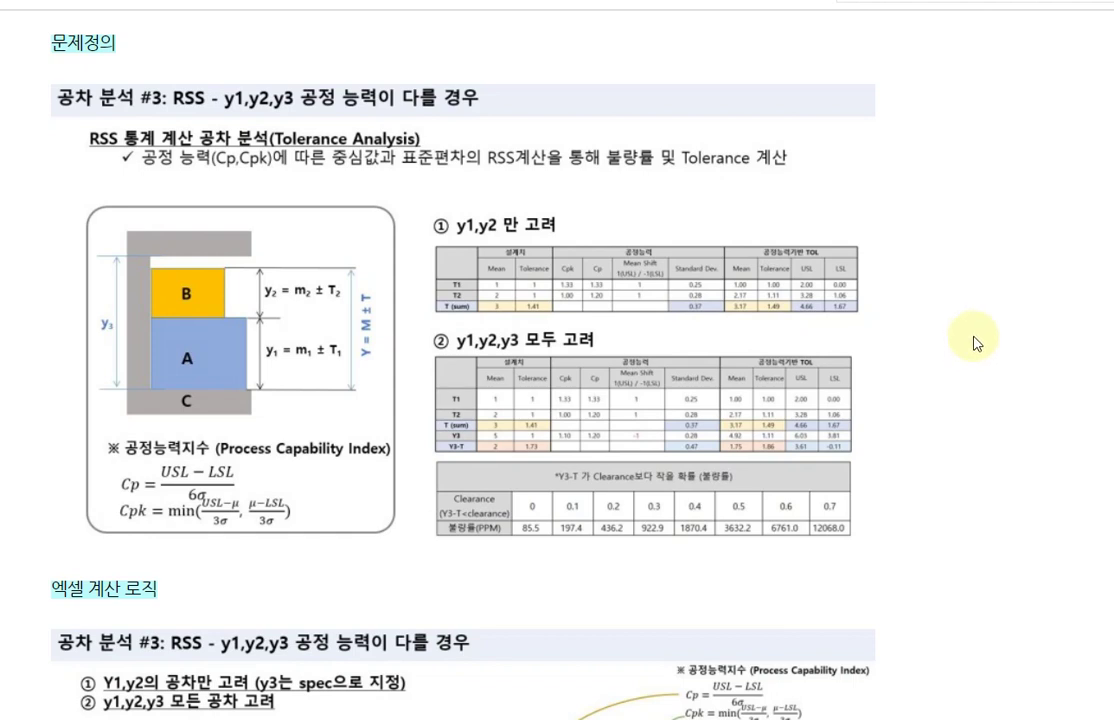
- Scroll the blog post past the Excel calculation tables, then back up to the block-stacking and clearance introduction
{"action": "scroll", "coordinate": [977, 340], "scroll_direction": "down", "scroll_amount": 1}
{"action": "scroll", "coordinate": [977, 340], "scroll_direction": "down", "scroll_amount": 2}
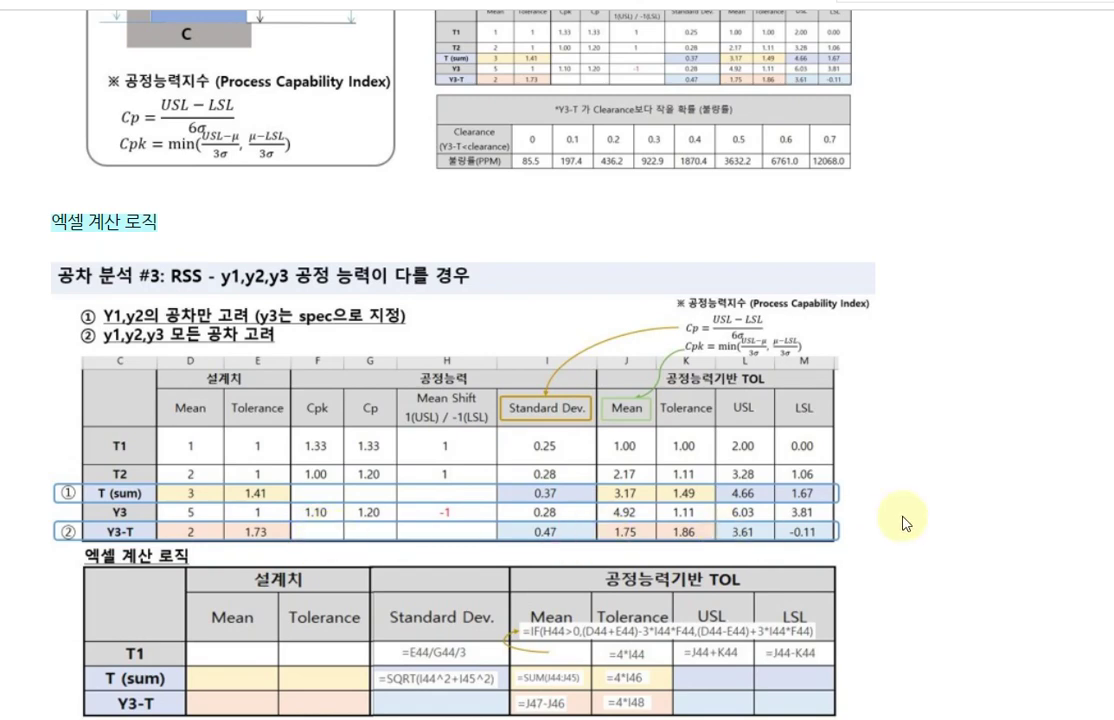
{"action": "scroll", "coordinate": [905, 522], "scroll_direction": "up", "scroll_amount": 2}
{"action": "scroll", "coordinate": [905, 522], "scroll_direction": "up", "scroll_amount": 5}
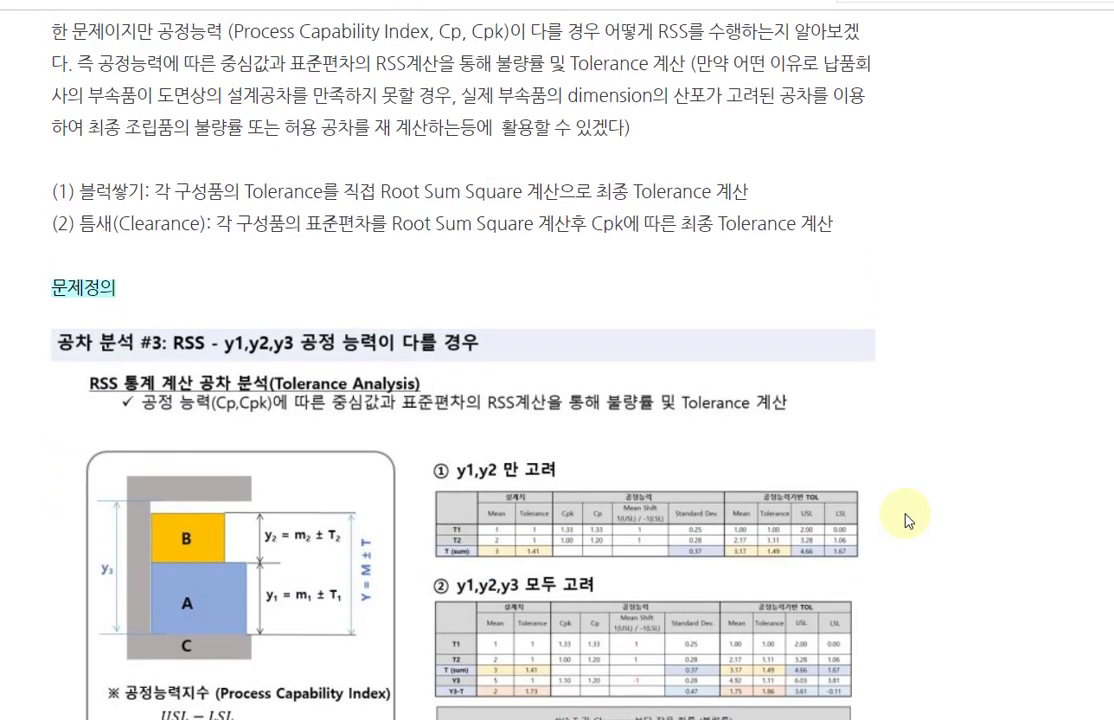